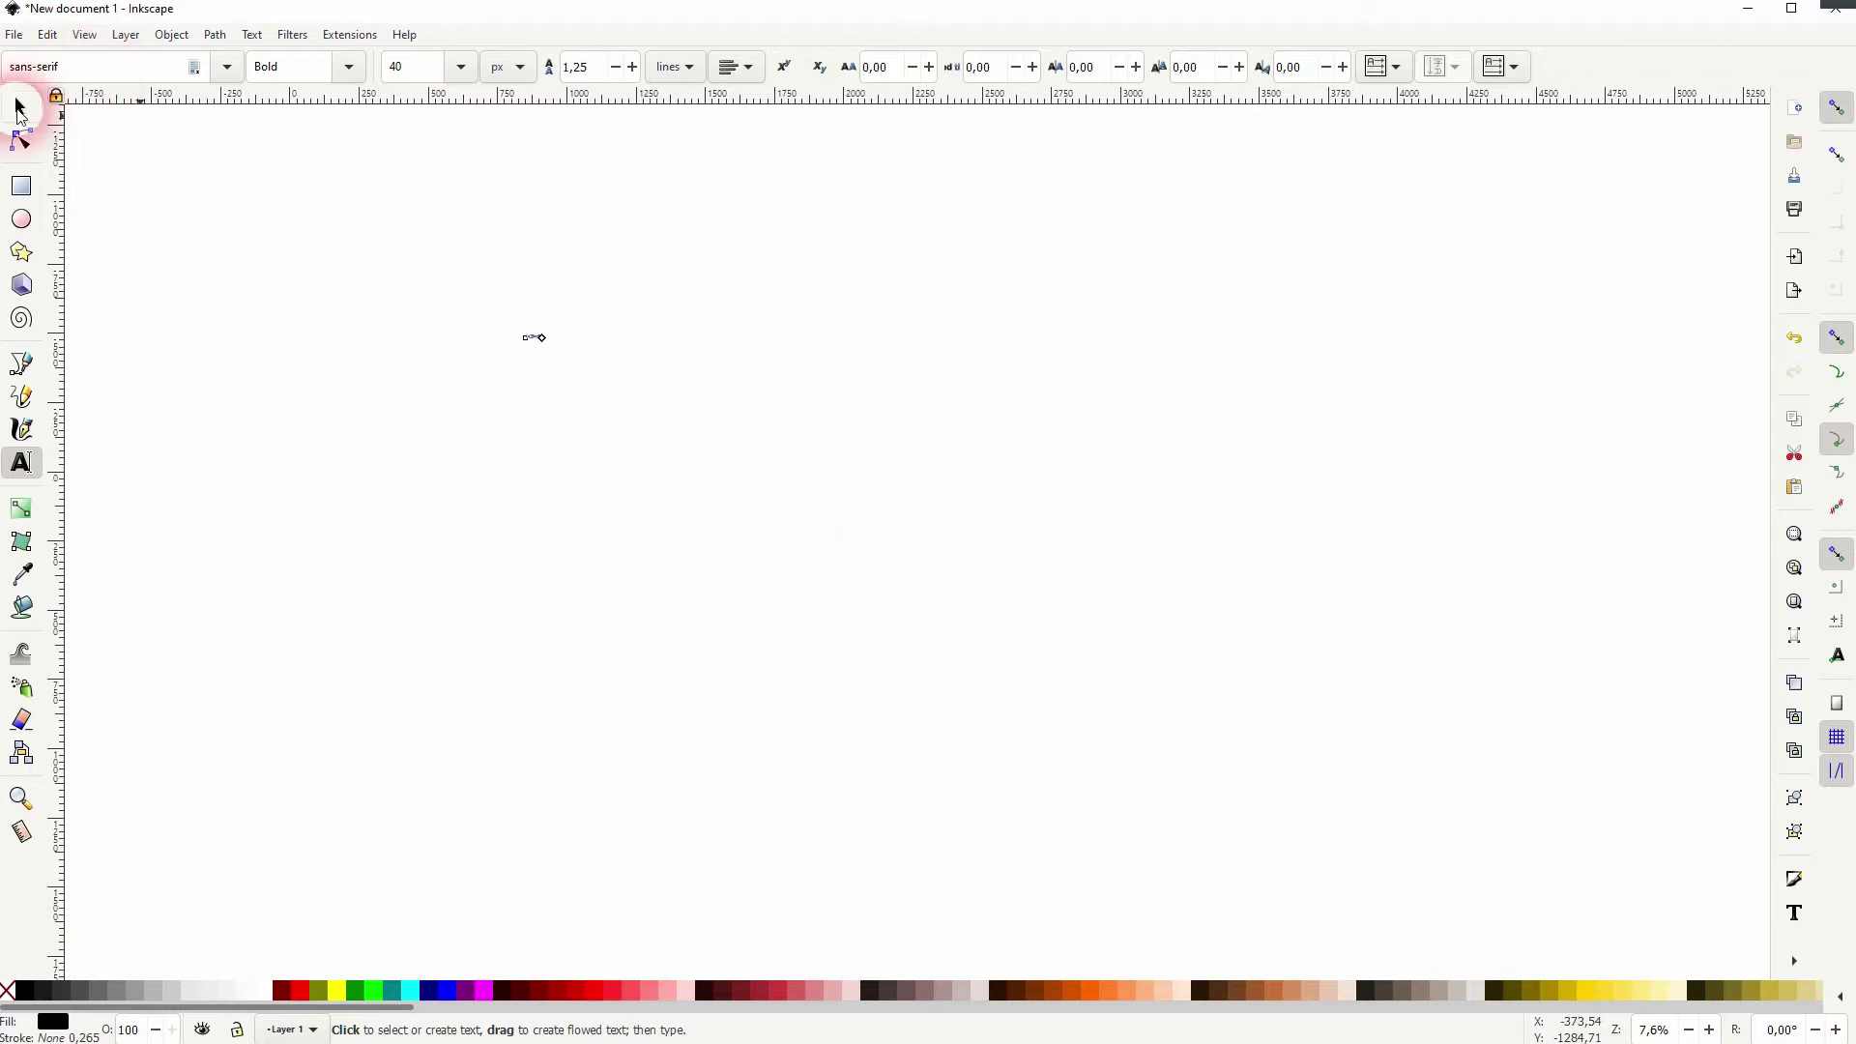
Enlarge the BE HAPPY text to about 2286 mm wide by 302 mm high.
drag(538, 340, 477, 288)
click(575, 523)
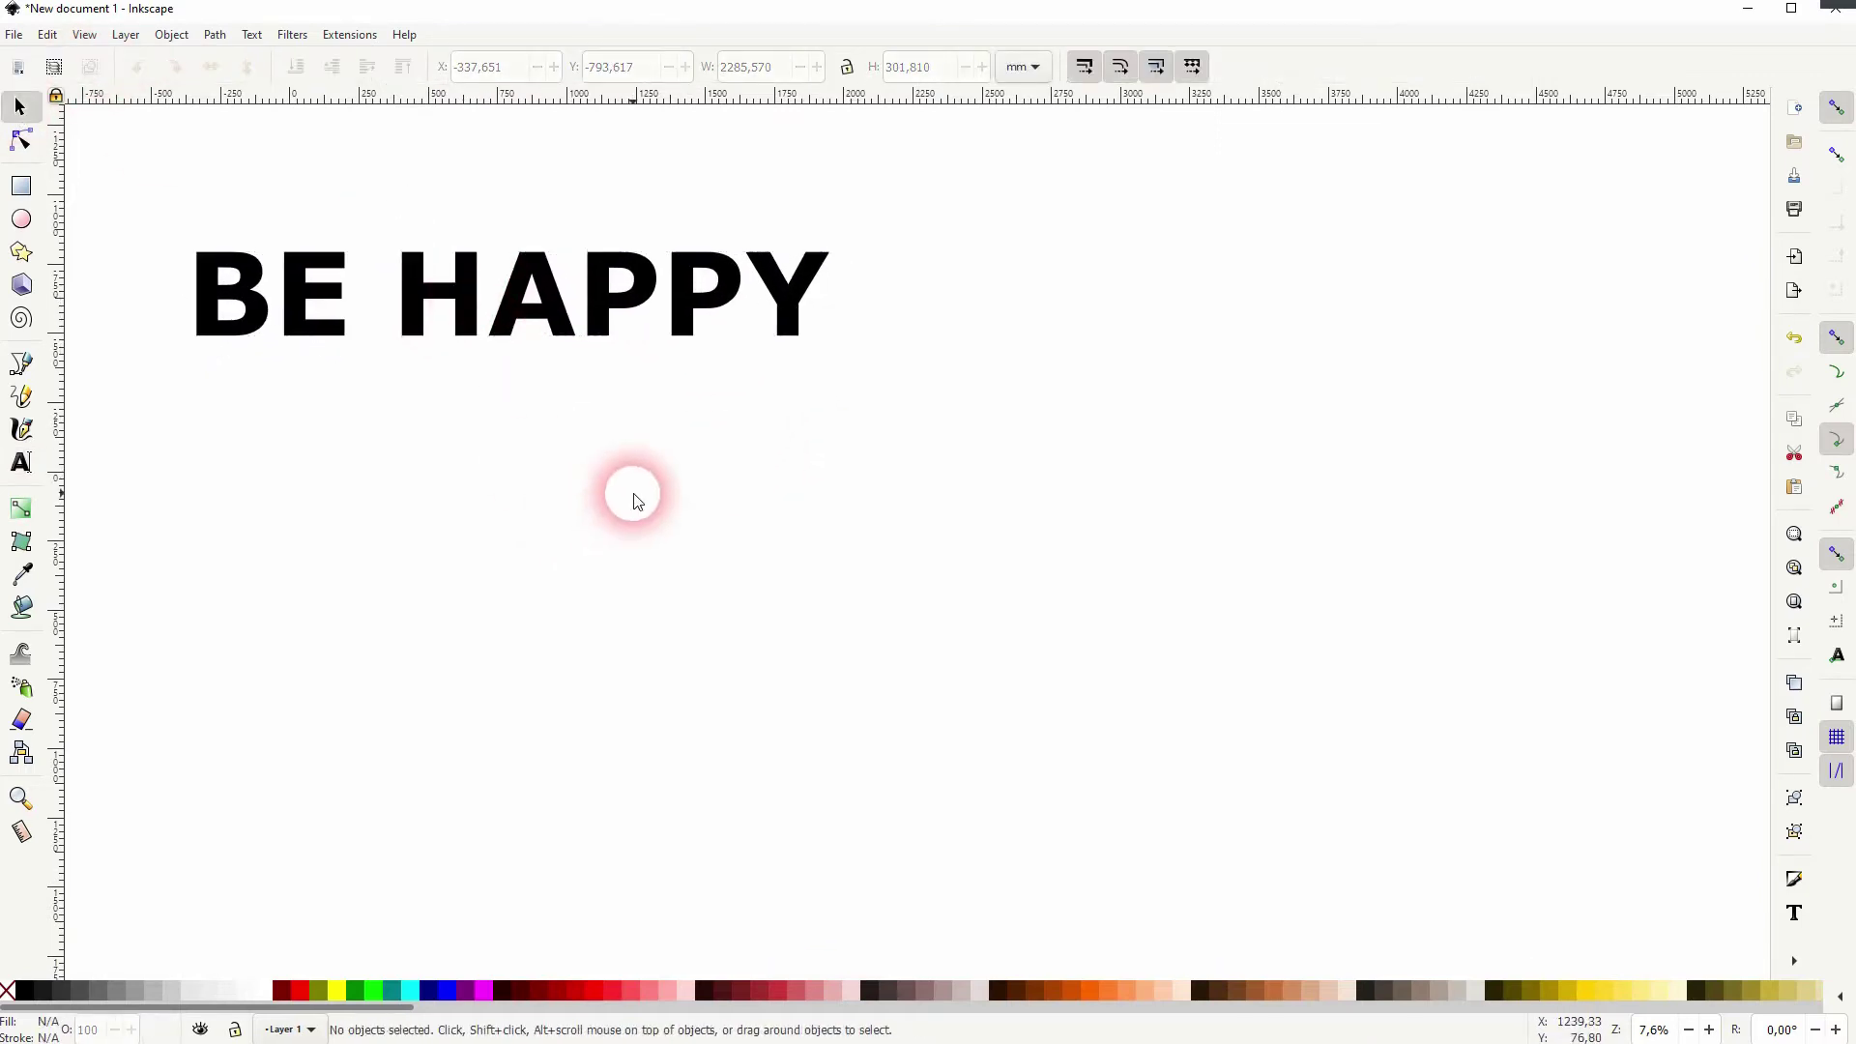
Draw a square about 195.5 mm on a side below the text and fill it with dark blue.
click(21, 193)
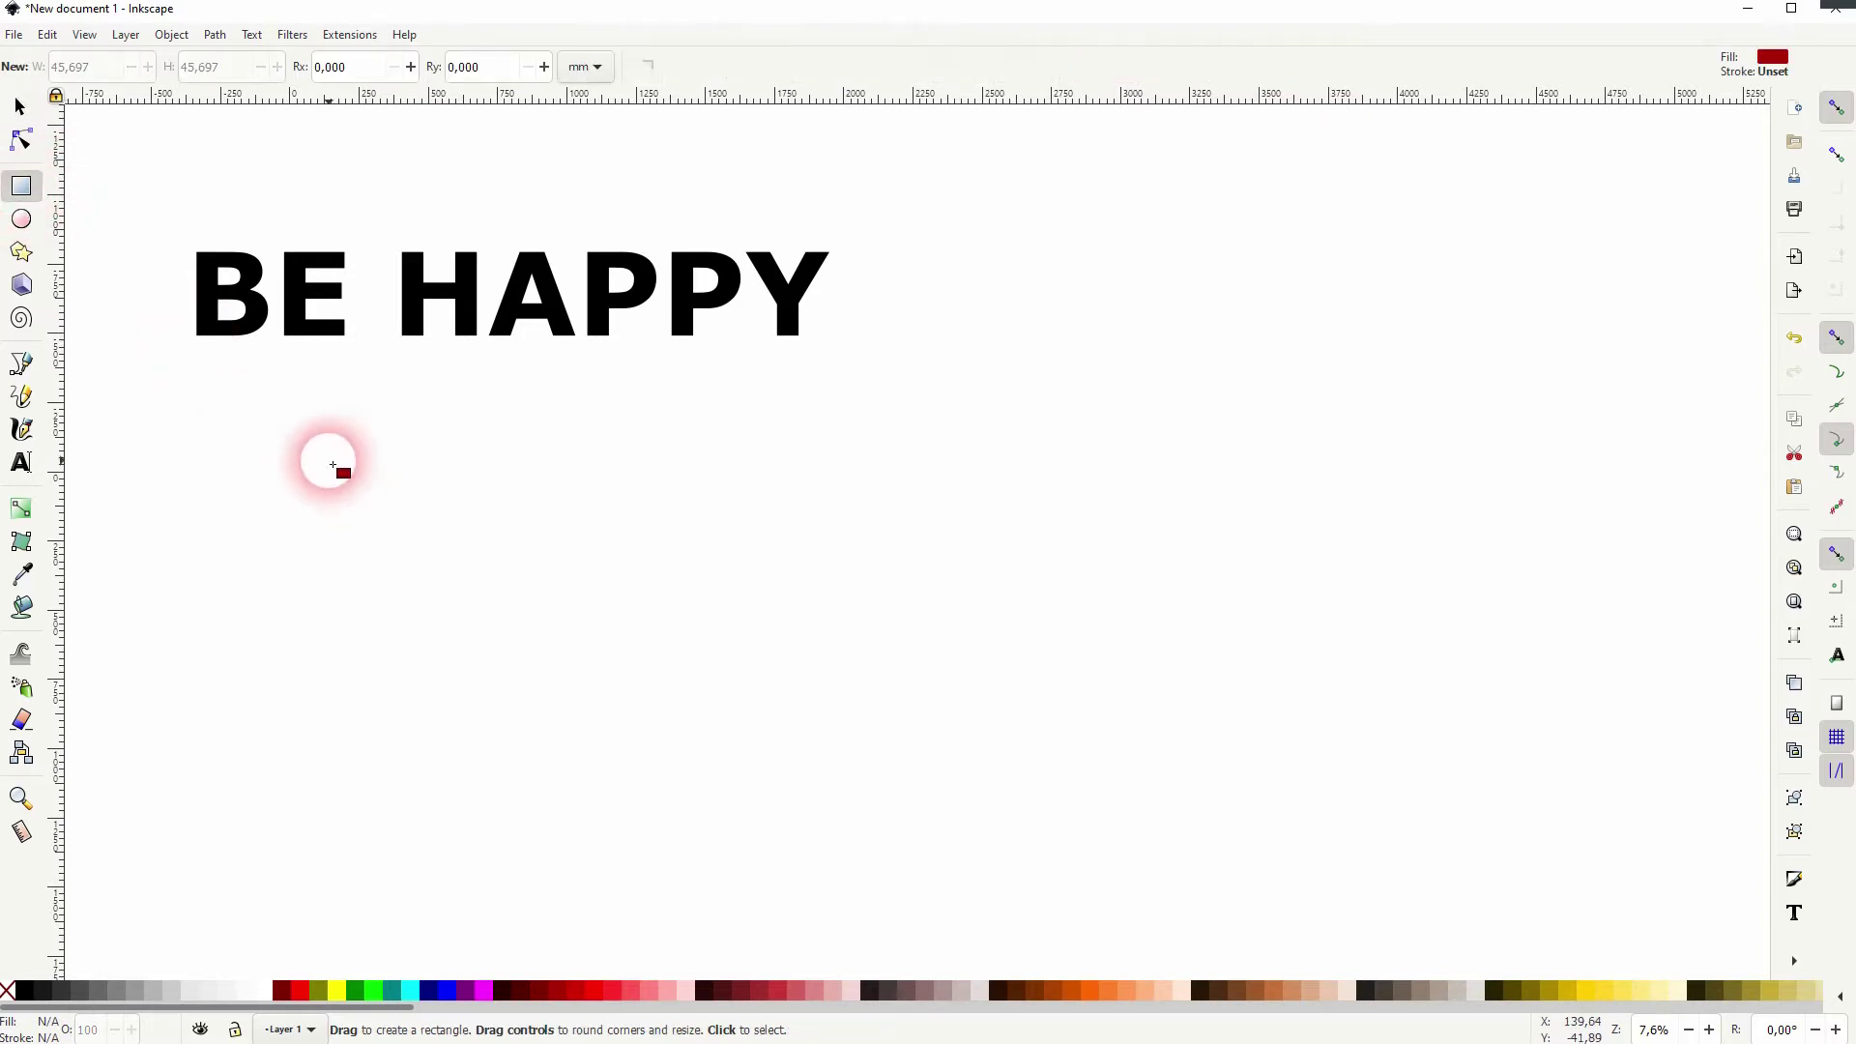
drag(333, 465, 383, 513)
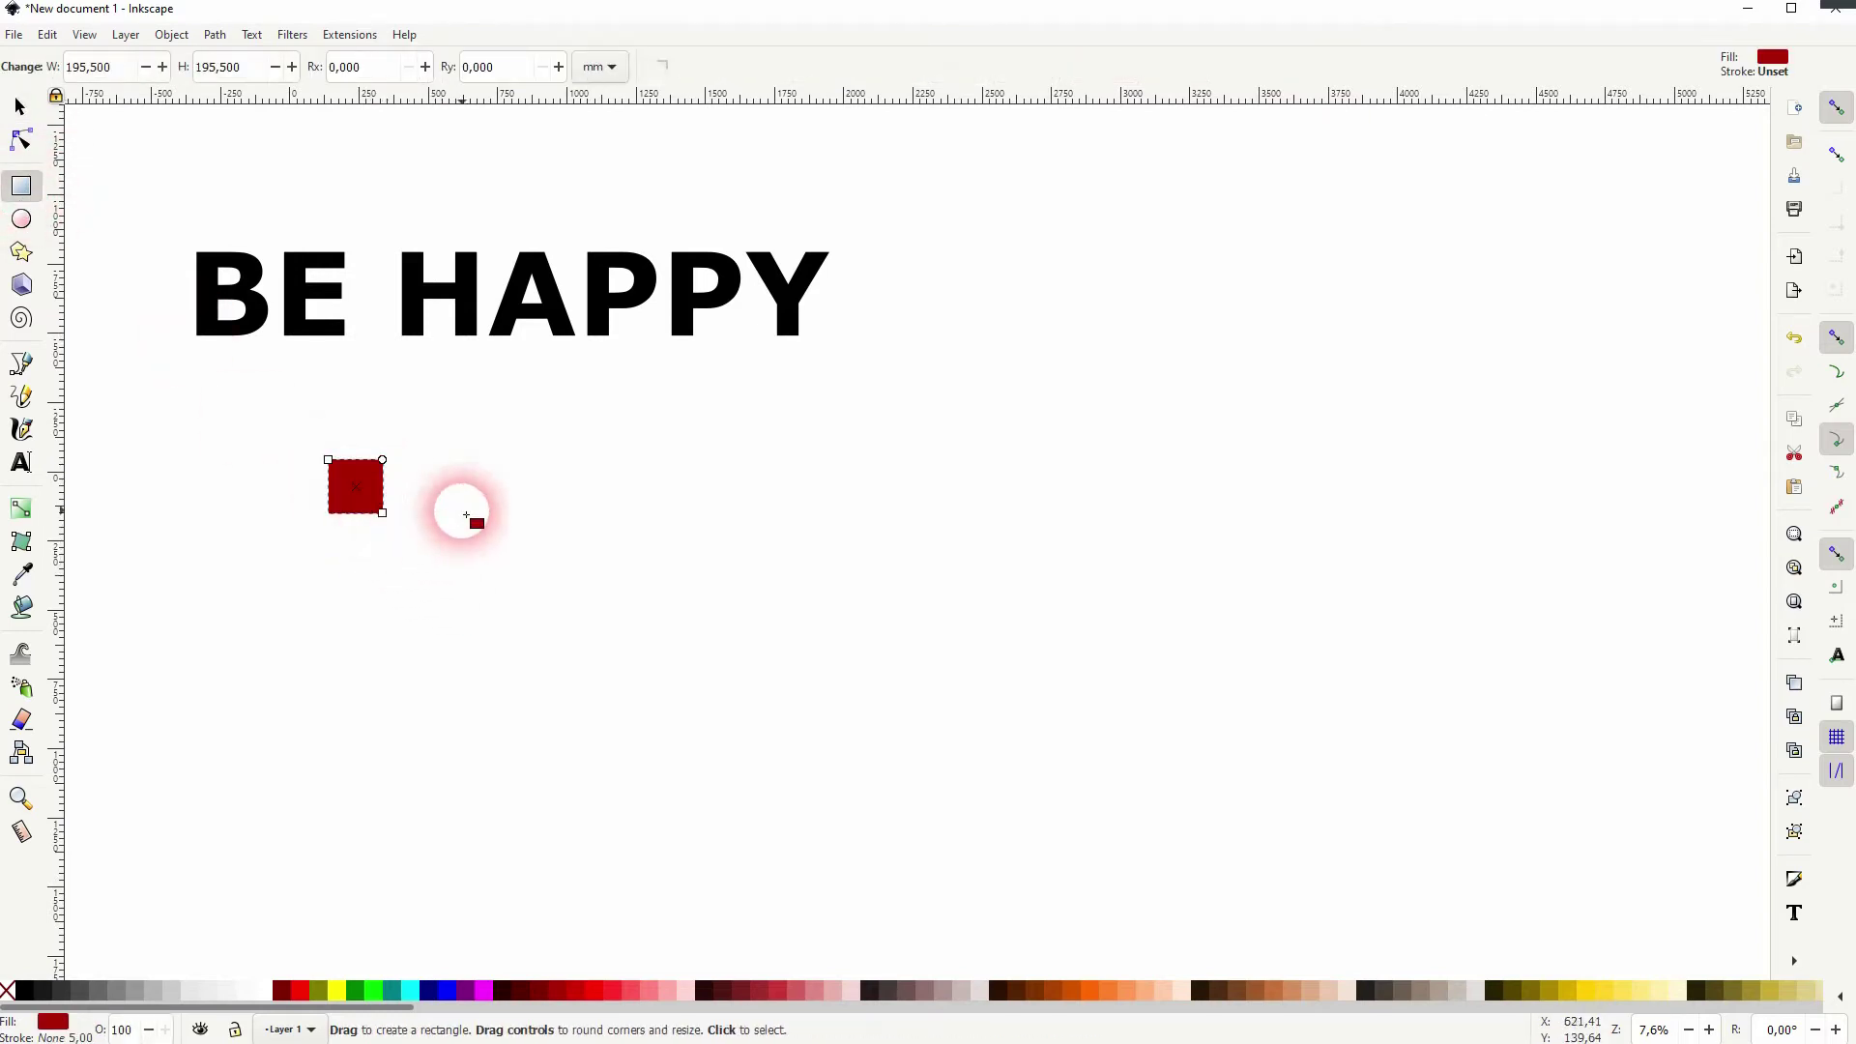
click(20, 108)
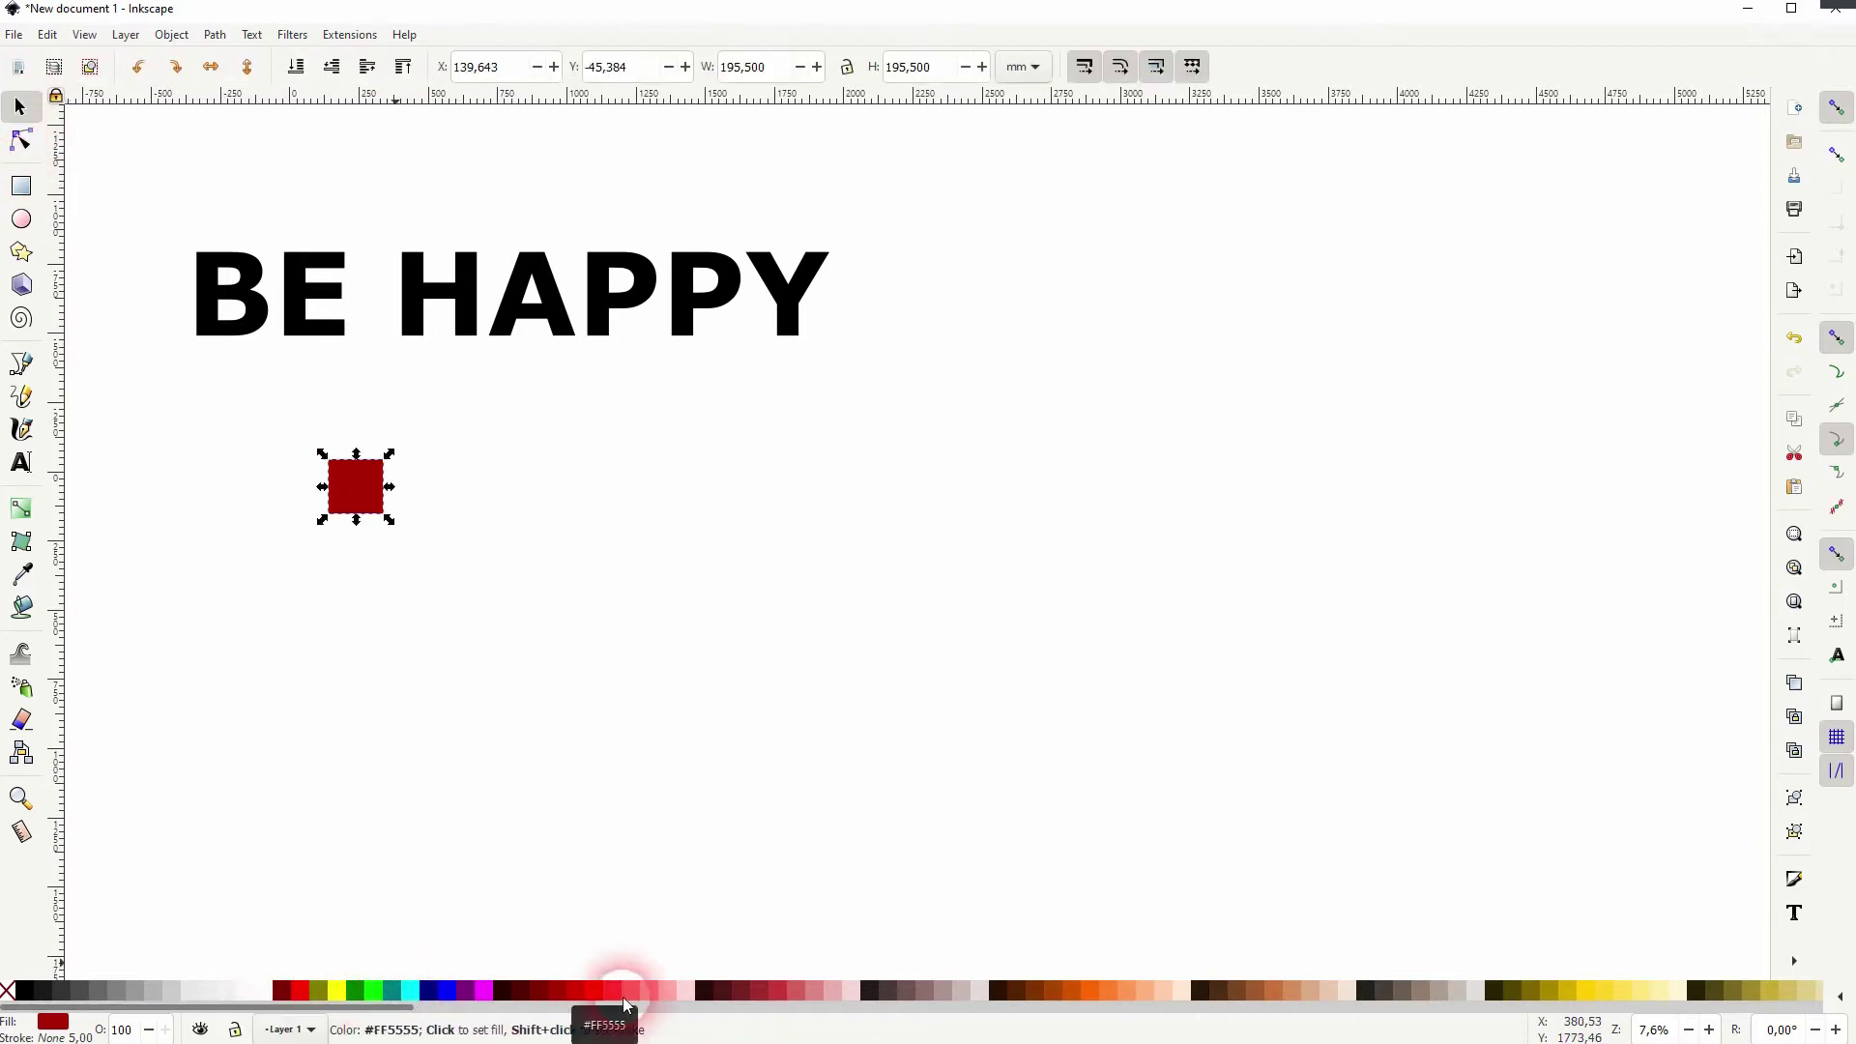
drag(405, 1007, 1251, 995)
click(609, 584)
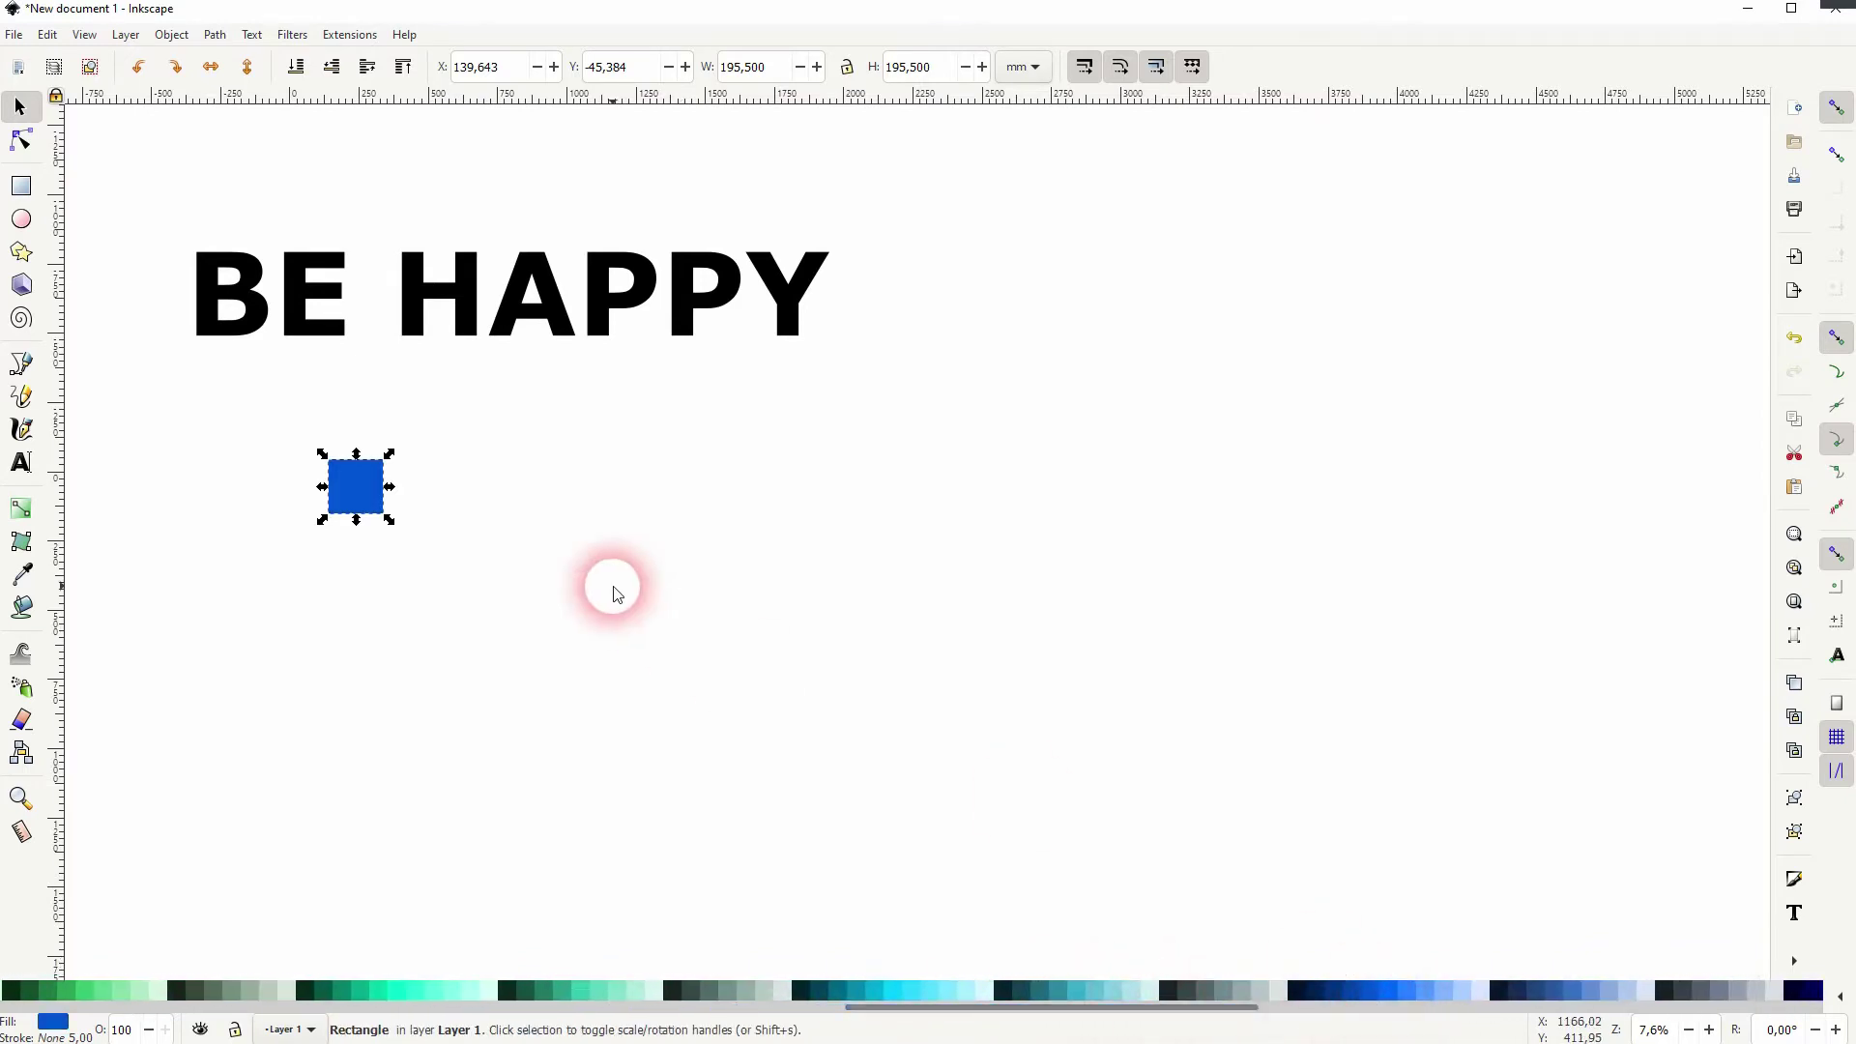
Duplicate the blue square into two spaced copies to its right, filled #0066FF and #5599FF.
click(365, 486)
key(ctrl+d)
drag(365, 493, 472, 493)
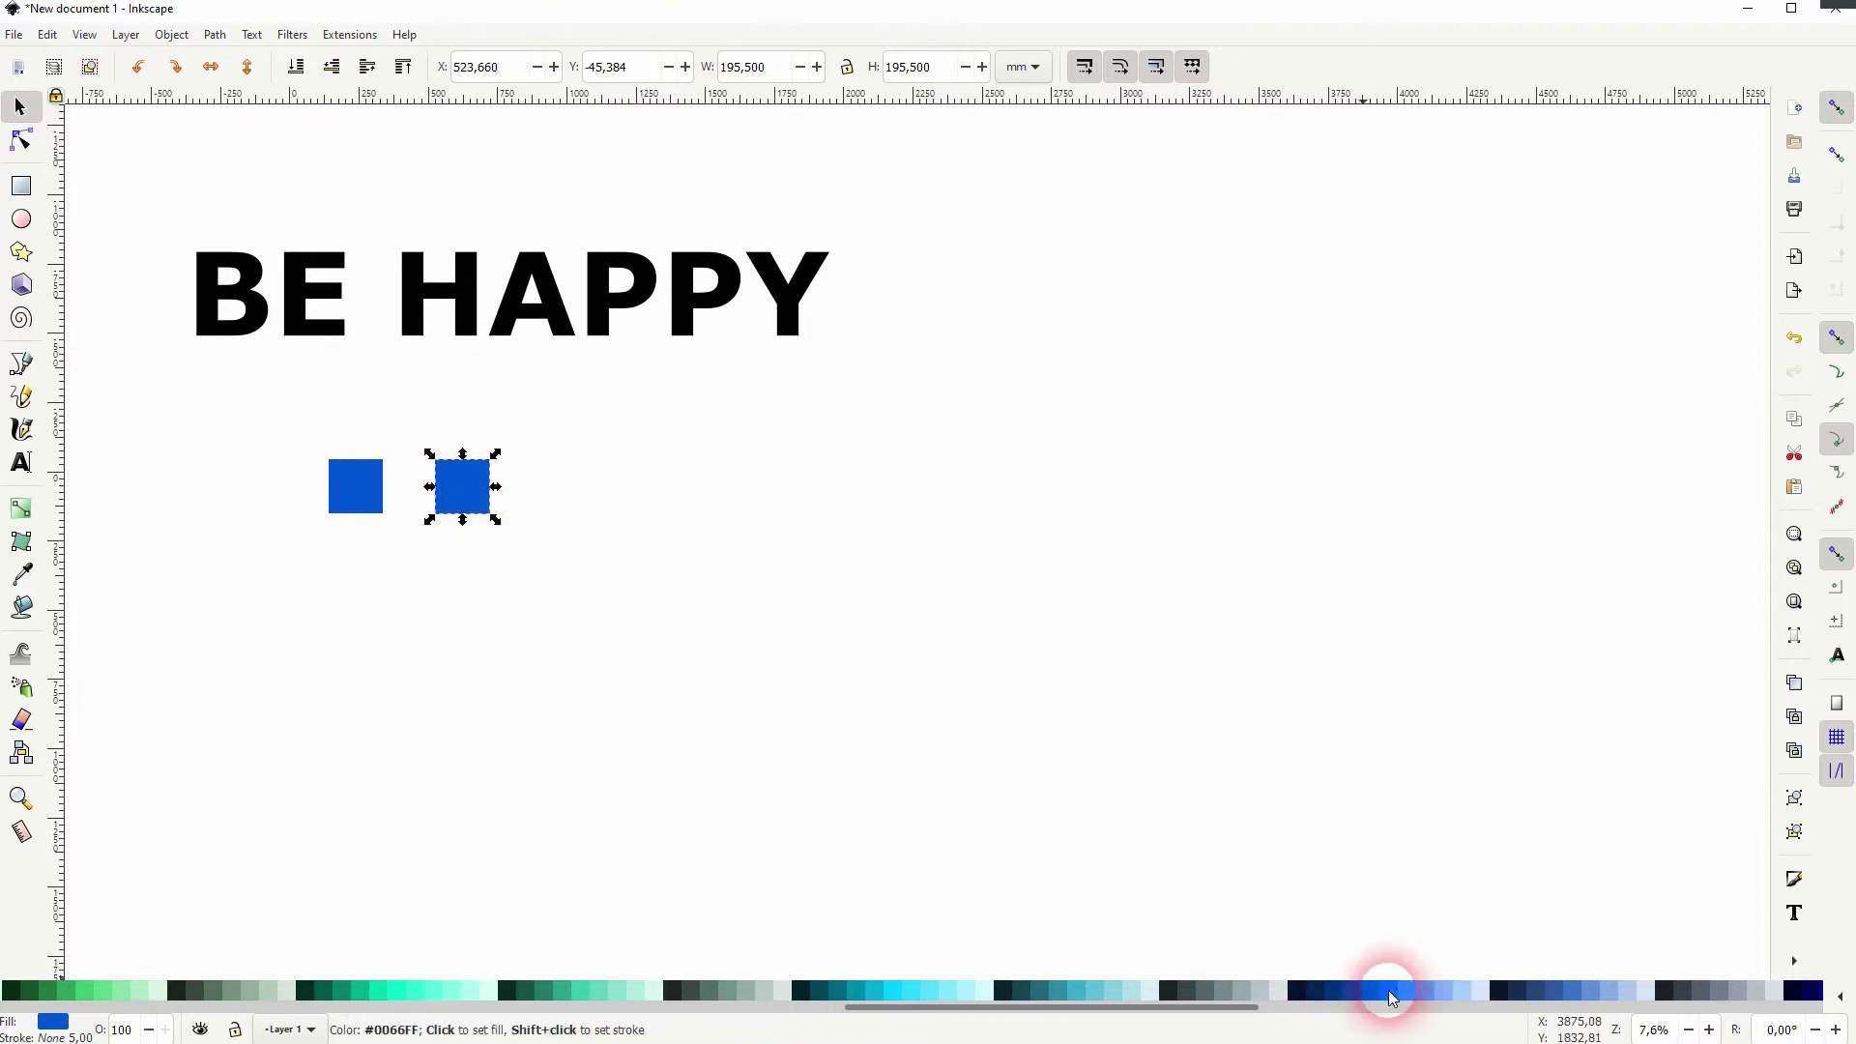
key(ctrl+d)
drag(479, 498, 598, 500)
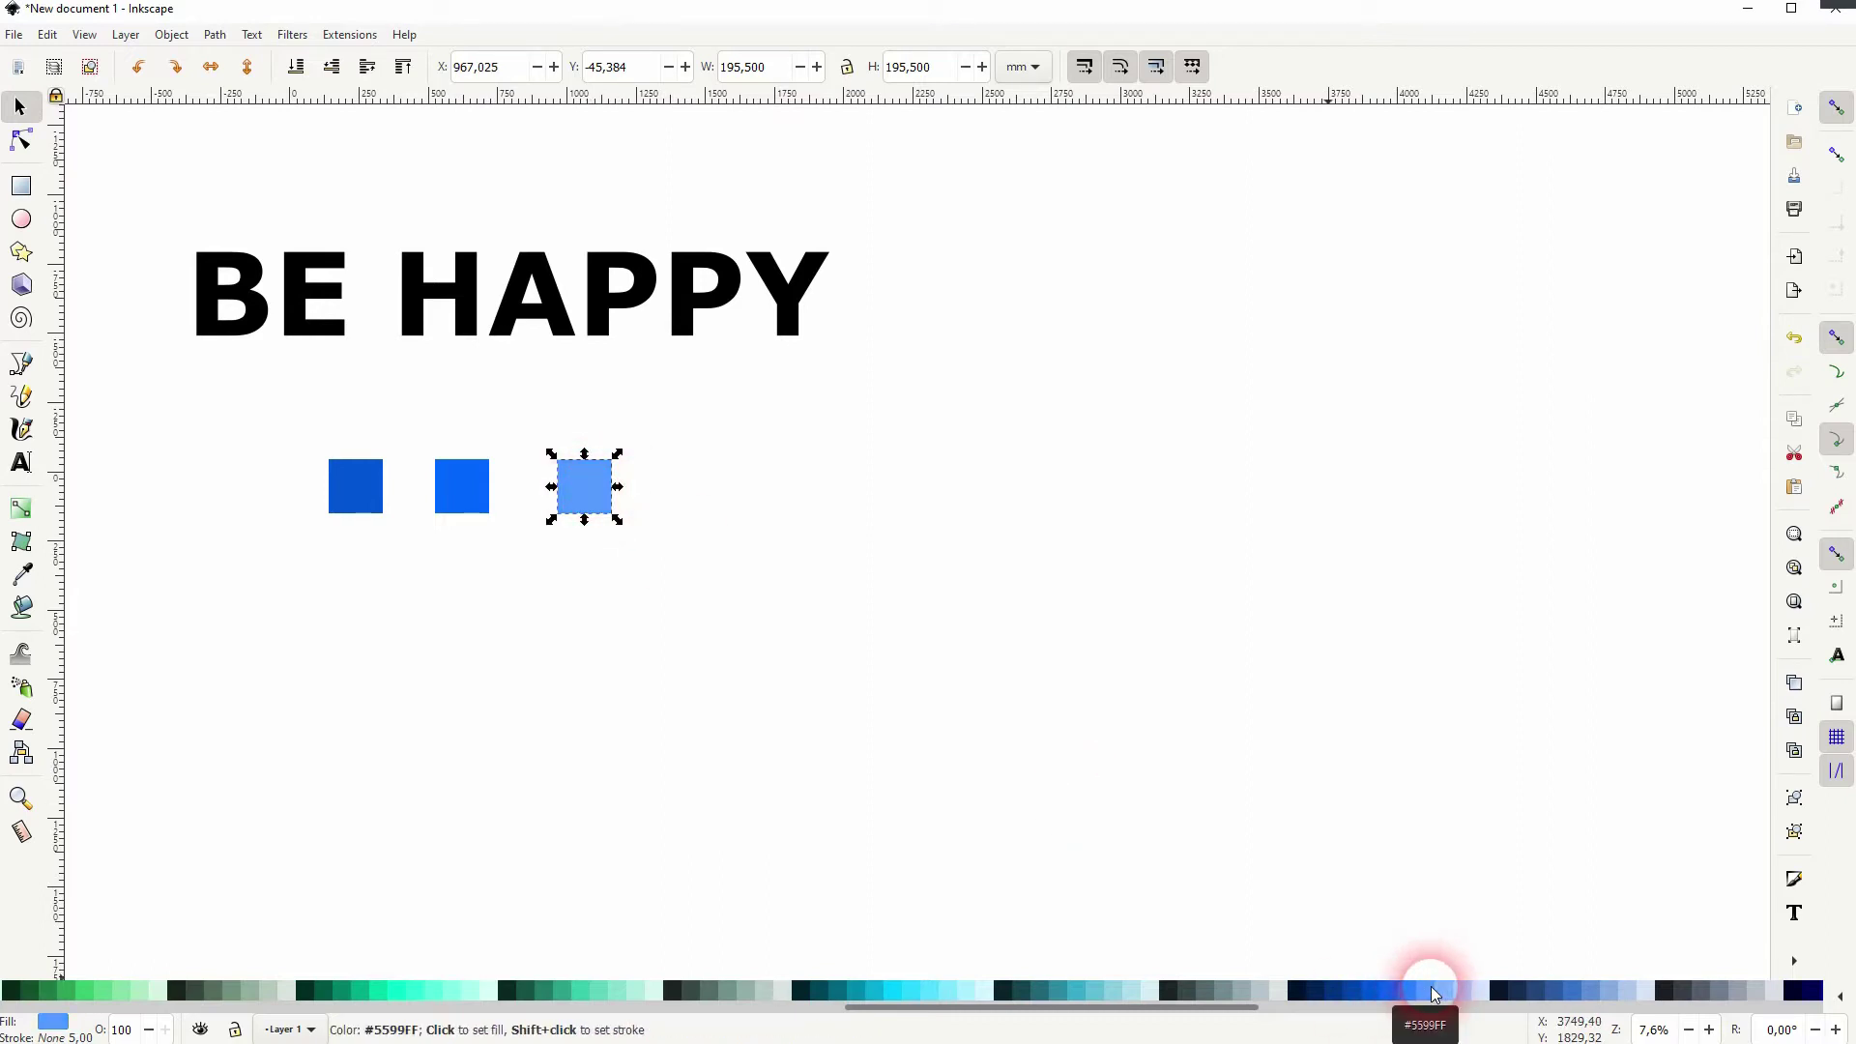
click(569, 674)
drag(586, 496, 561, 496)
click(594, 561)
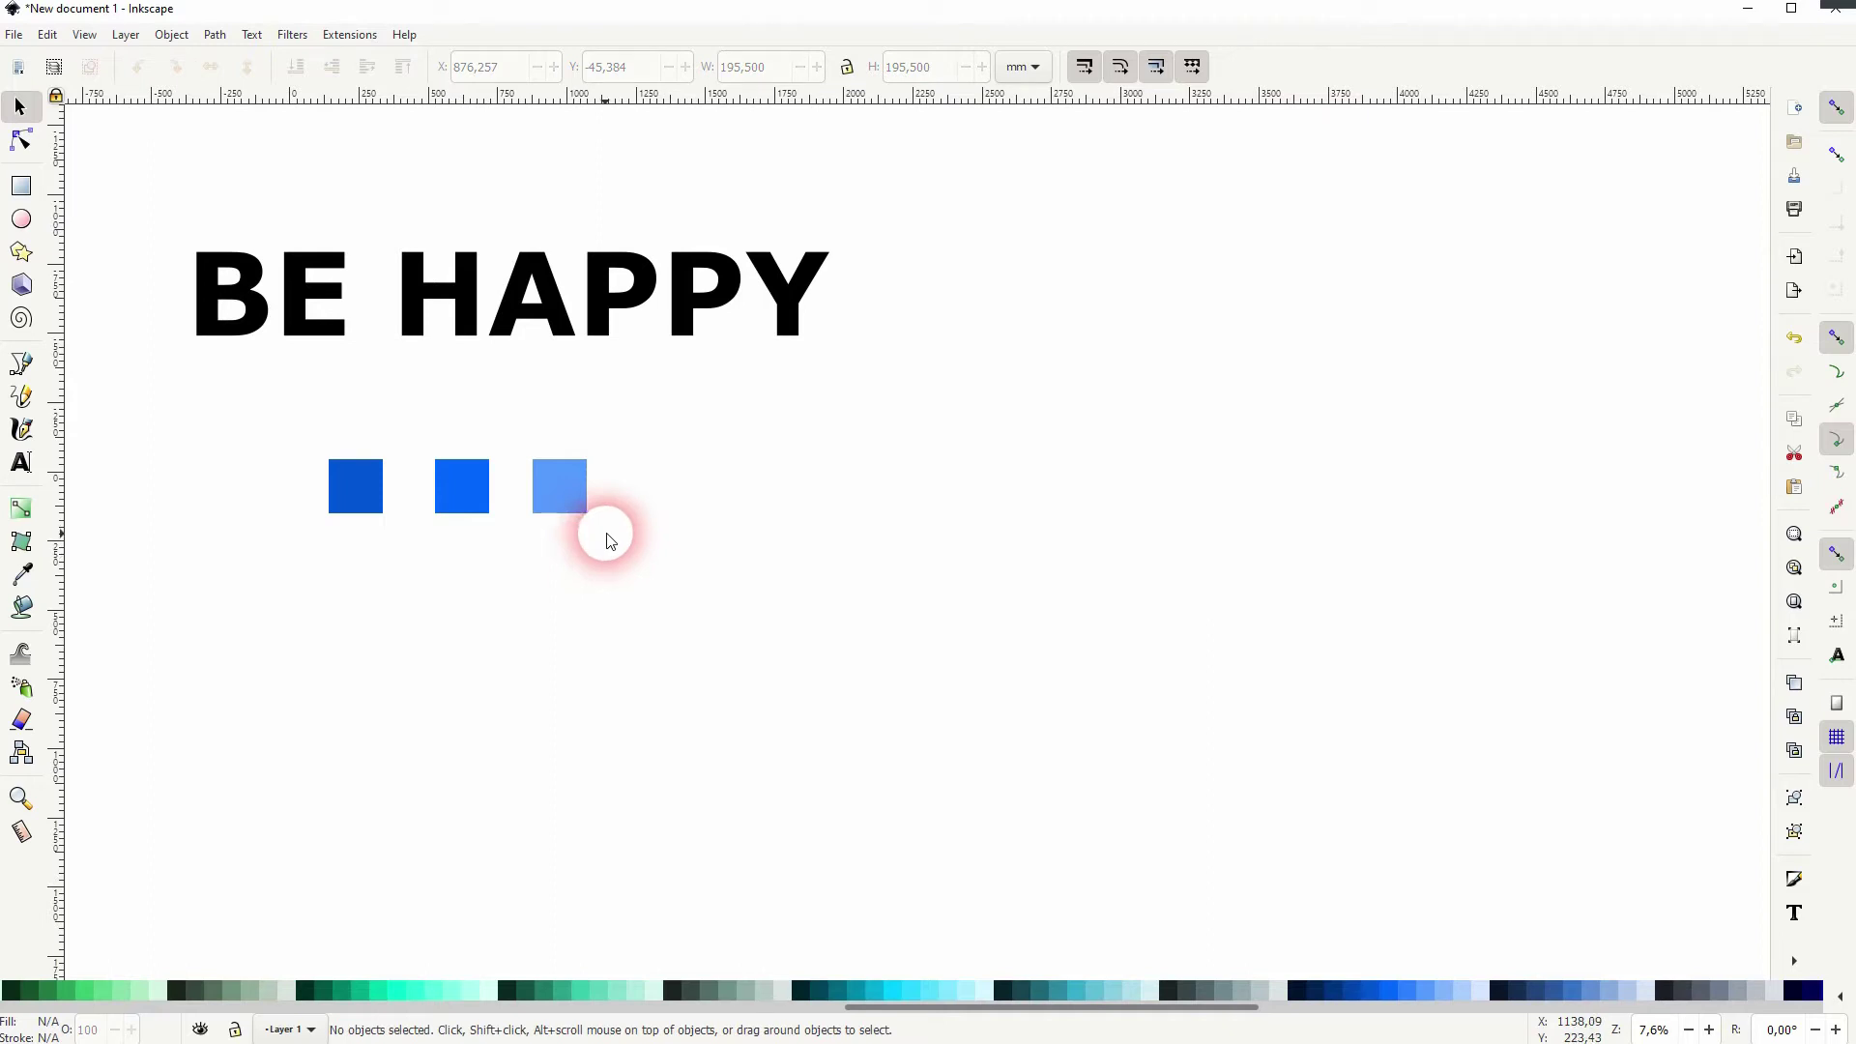
Duplicate the light blue square, shrink the copy to about 105 mm, fill it turquoise green and place it below the dark blue square.
click(572, 488)
key(ctrl+d)
drag(571, 502, 398, 665)
click(384, 995)
drag(352, 642, 332, 578)
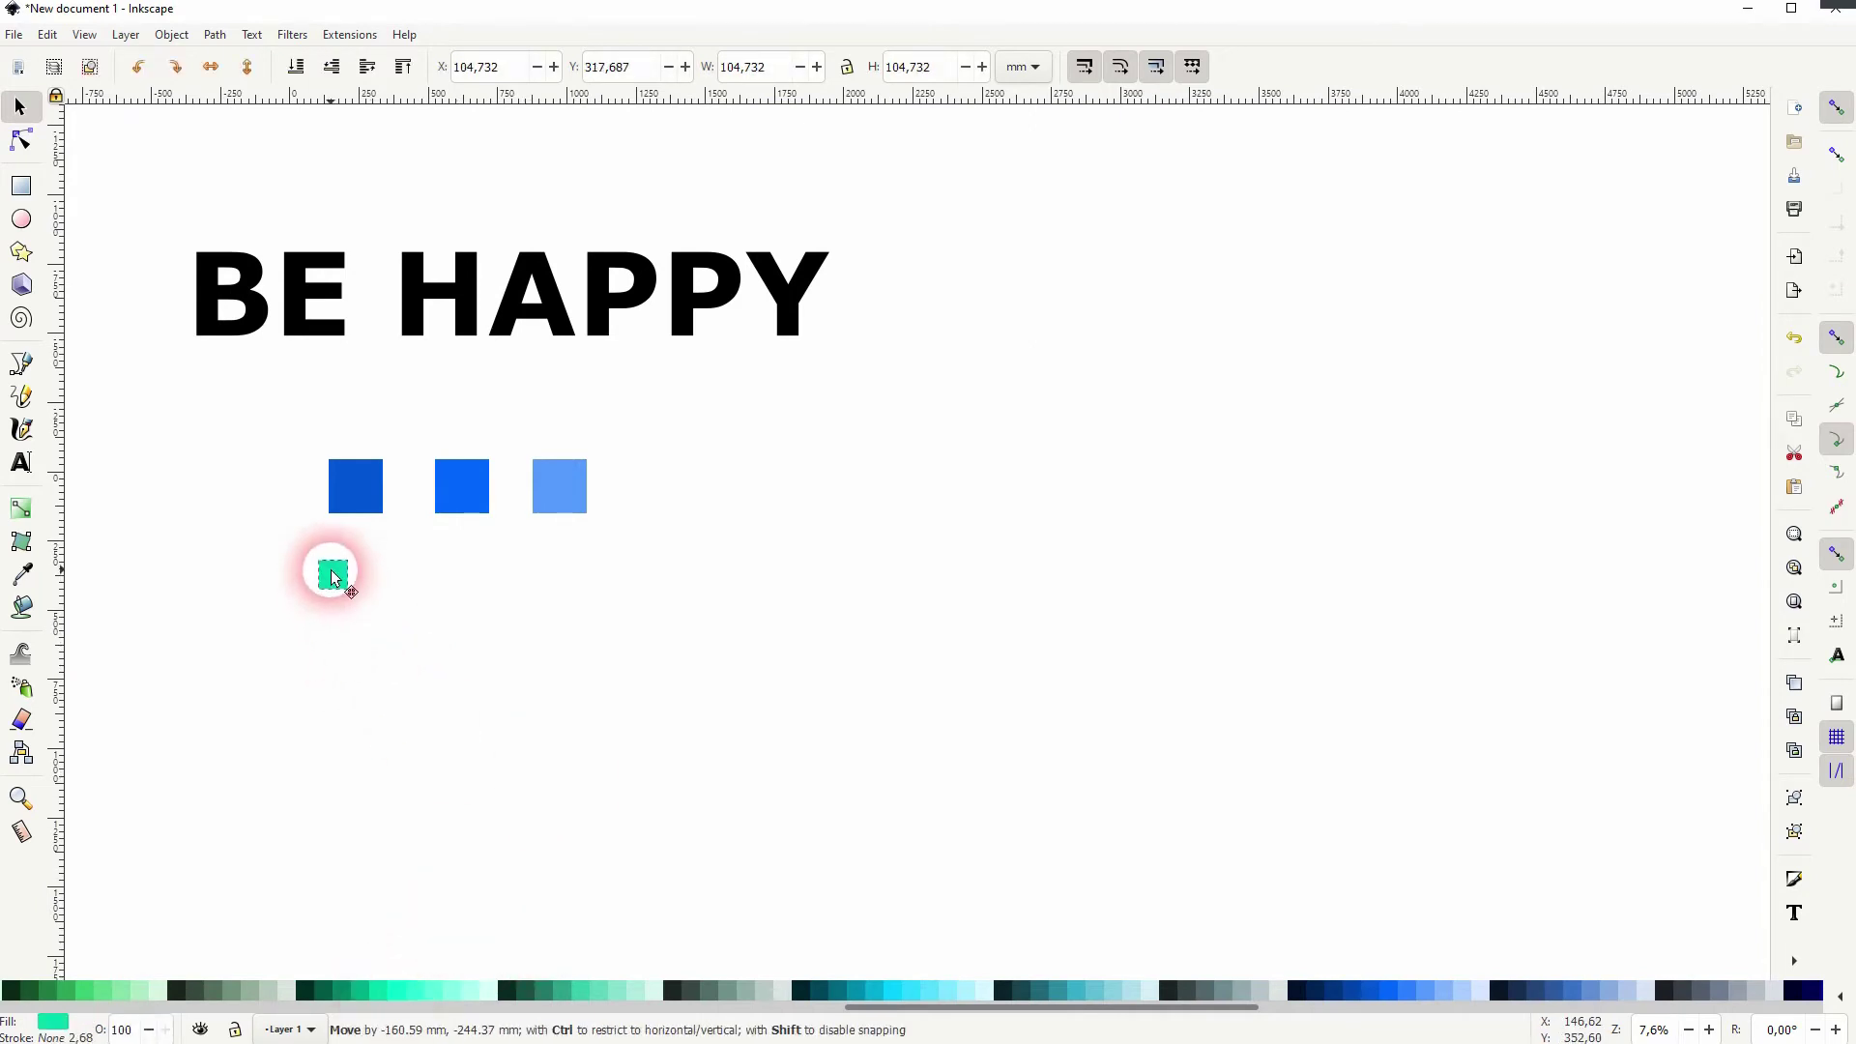
click(631, 615)
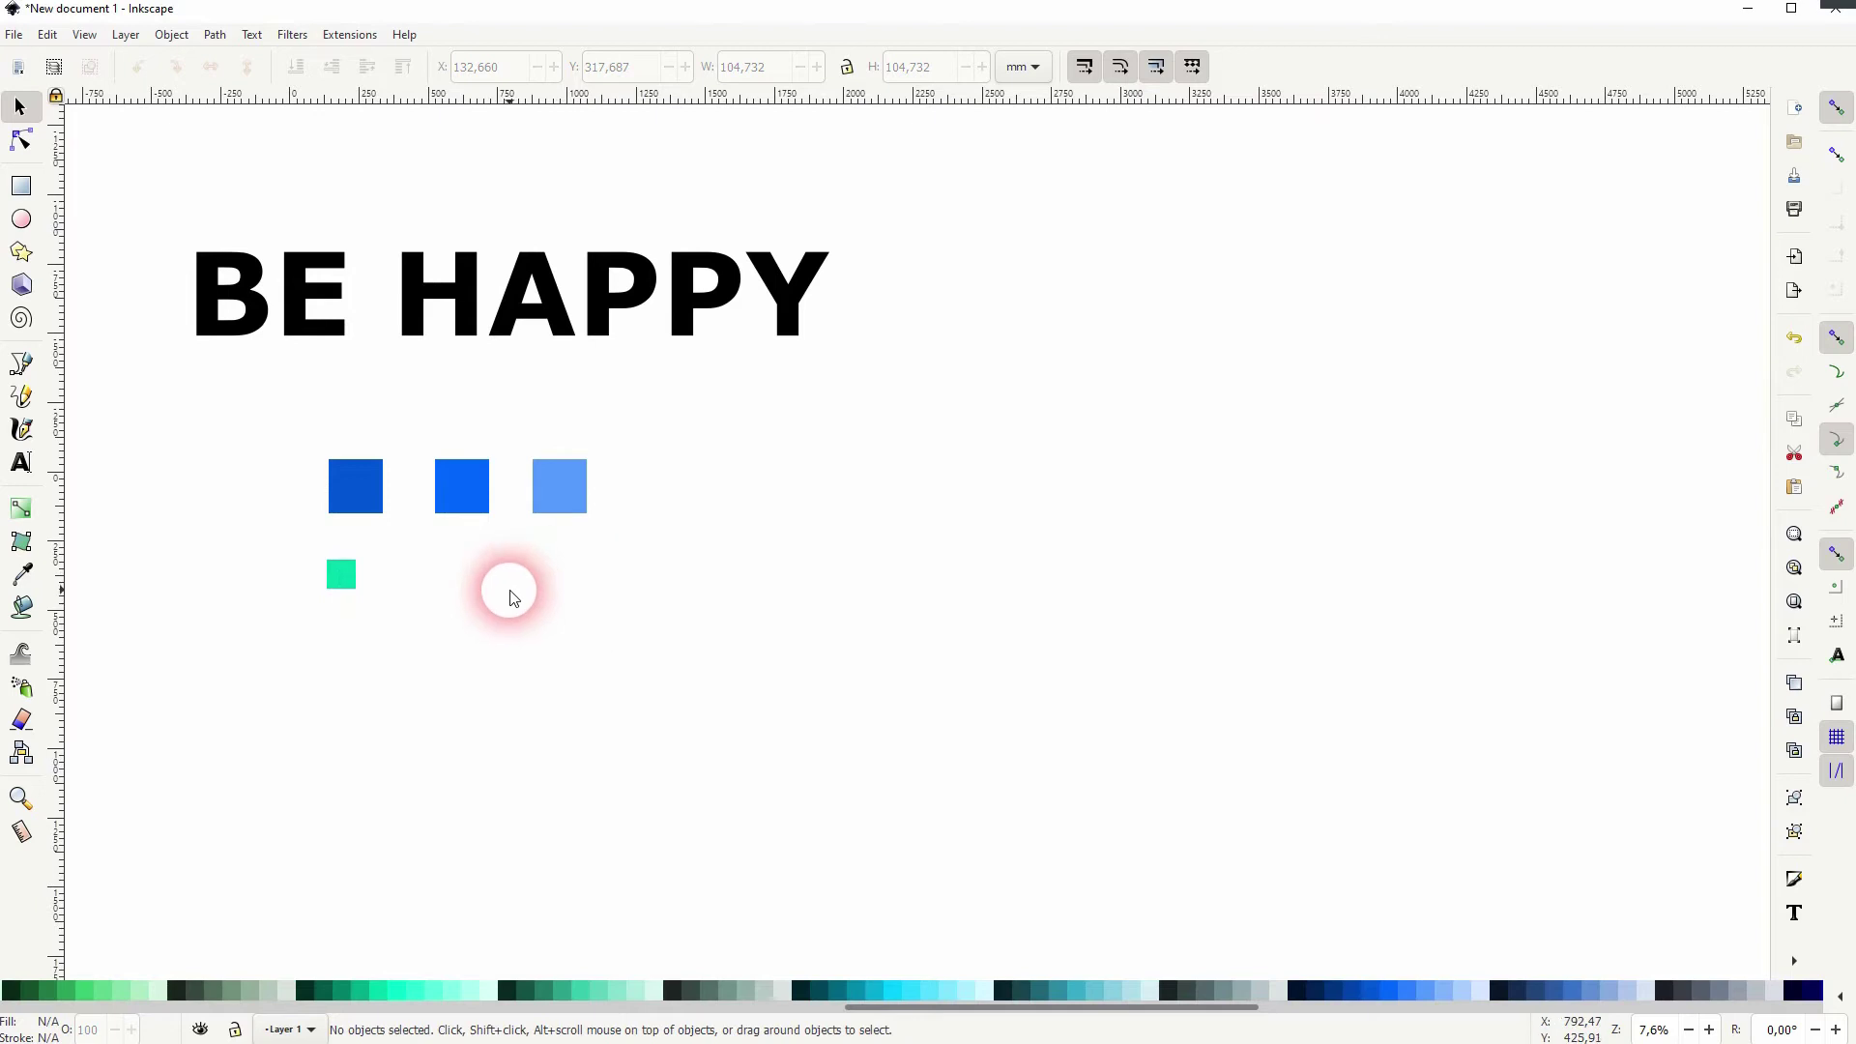
Copy the three blue squares to the empty area on the right, snapped edge to edge from dark to light.
click(365, 491)
key(ctrl+d)
drag(367, 499, 828, 515)
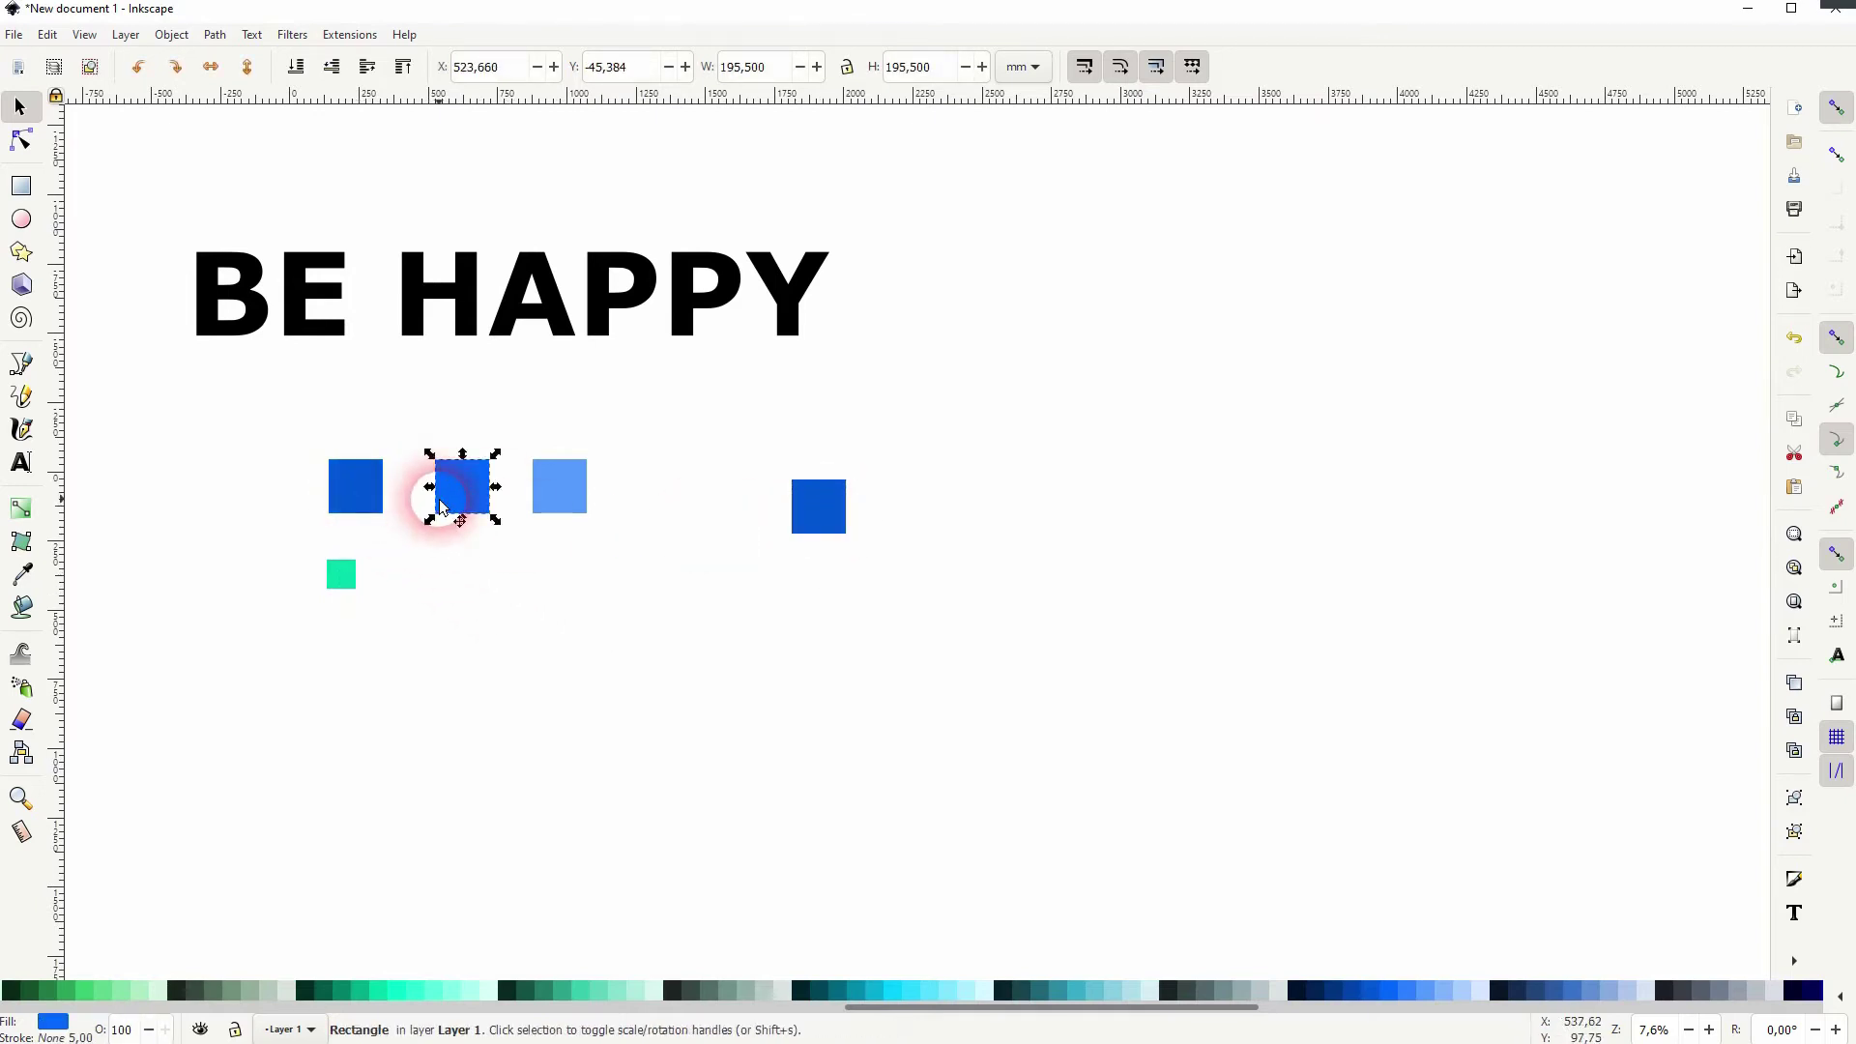
key(ctrl+d)
drag(465, 502, 884, 517)
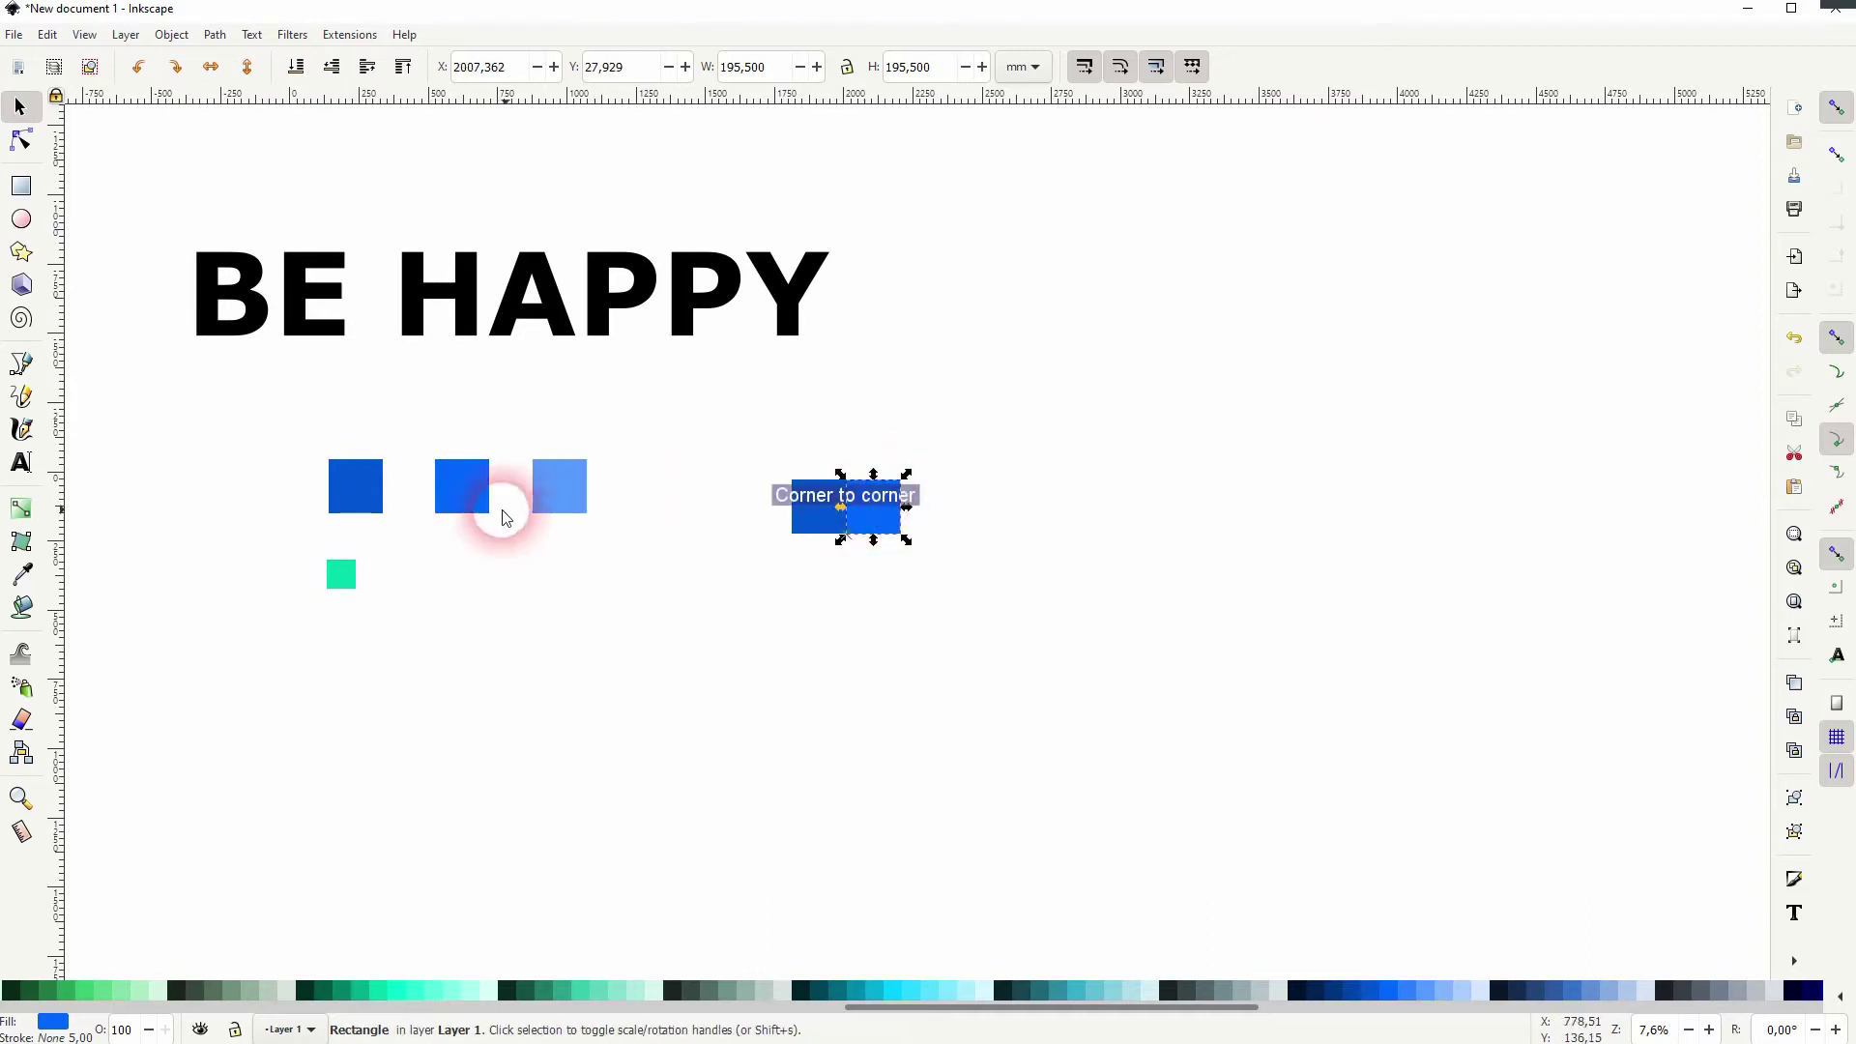
key(ctrl+d)
drag(571, 499, 938, 513)
Duplicate the joined three-square strip twice, snapping the copies end to end into a row of nine squares.
drag(740, 571, 967, 469)
key(ctrl+d)
drag(800, 501, 980, 512)
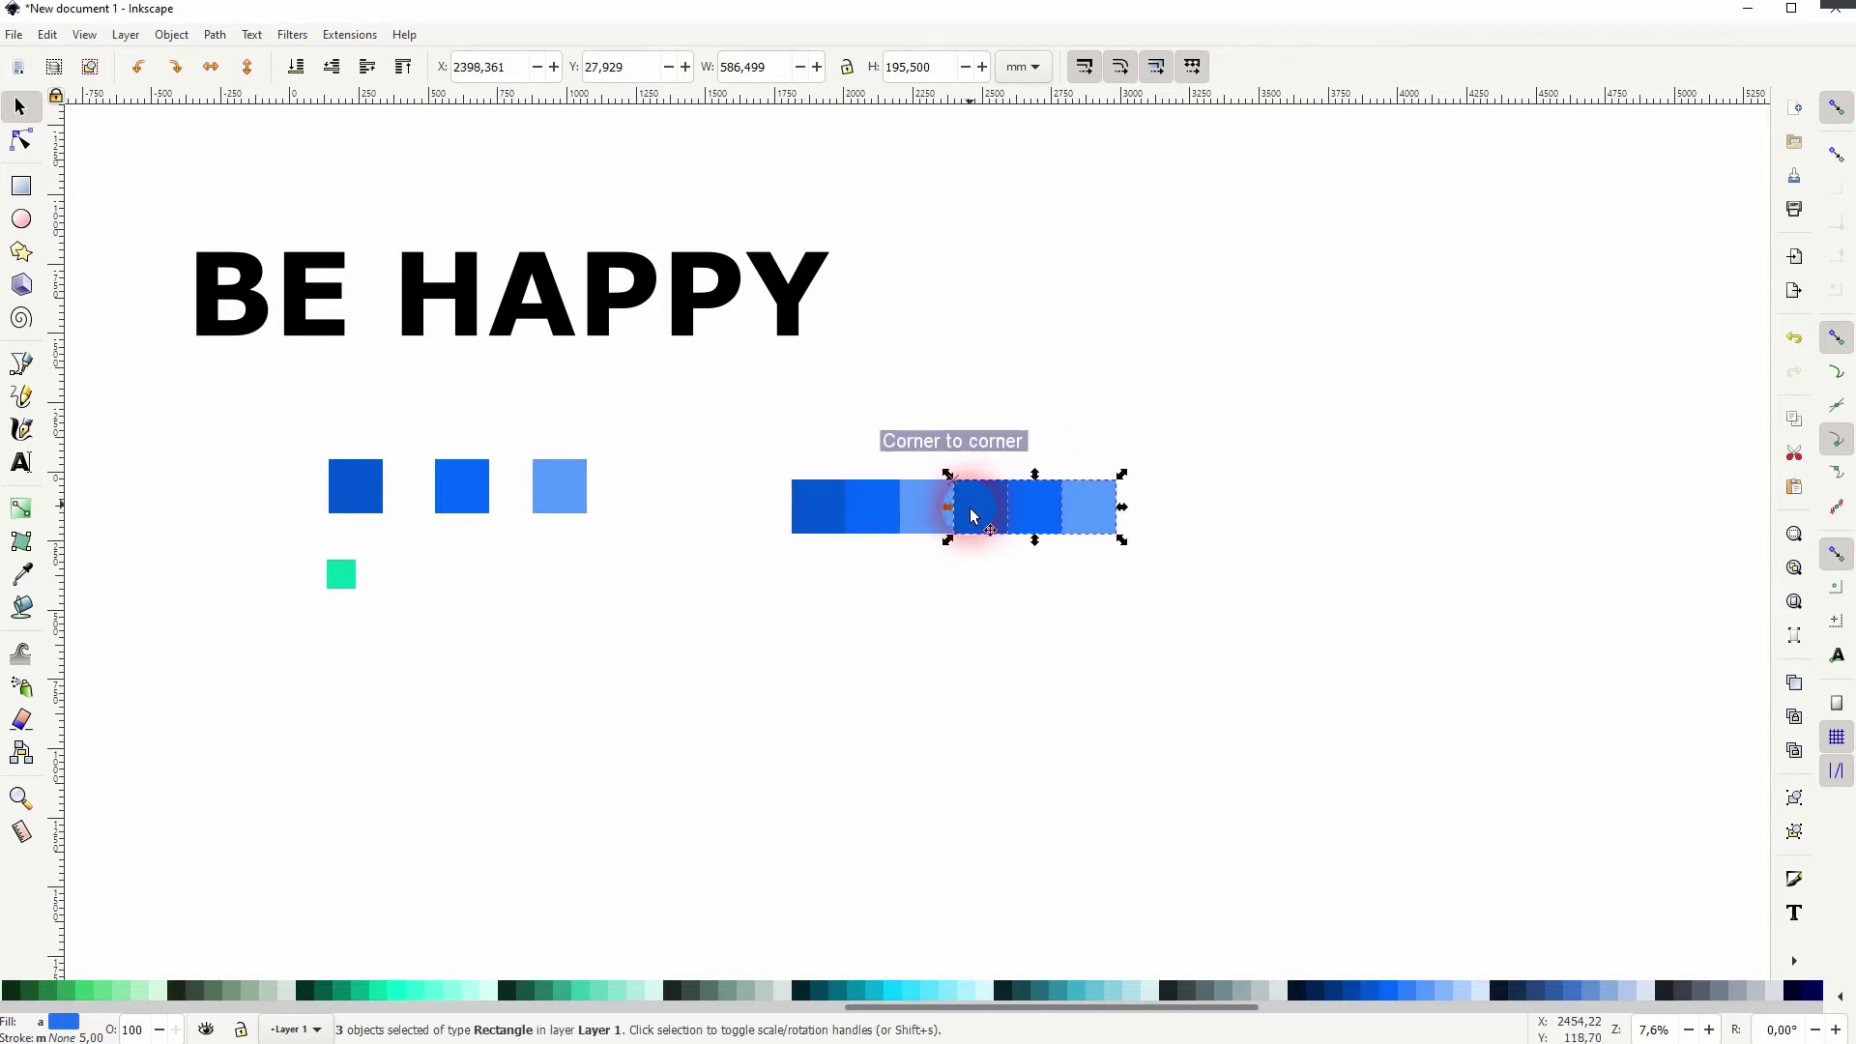
click(1006, 580)
drag(744, 578, 958, 462)
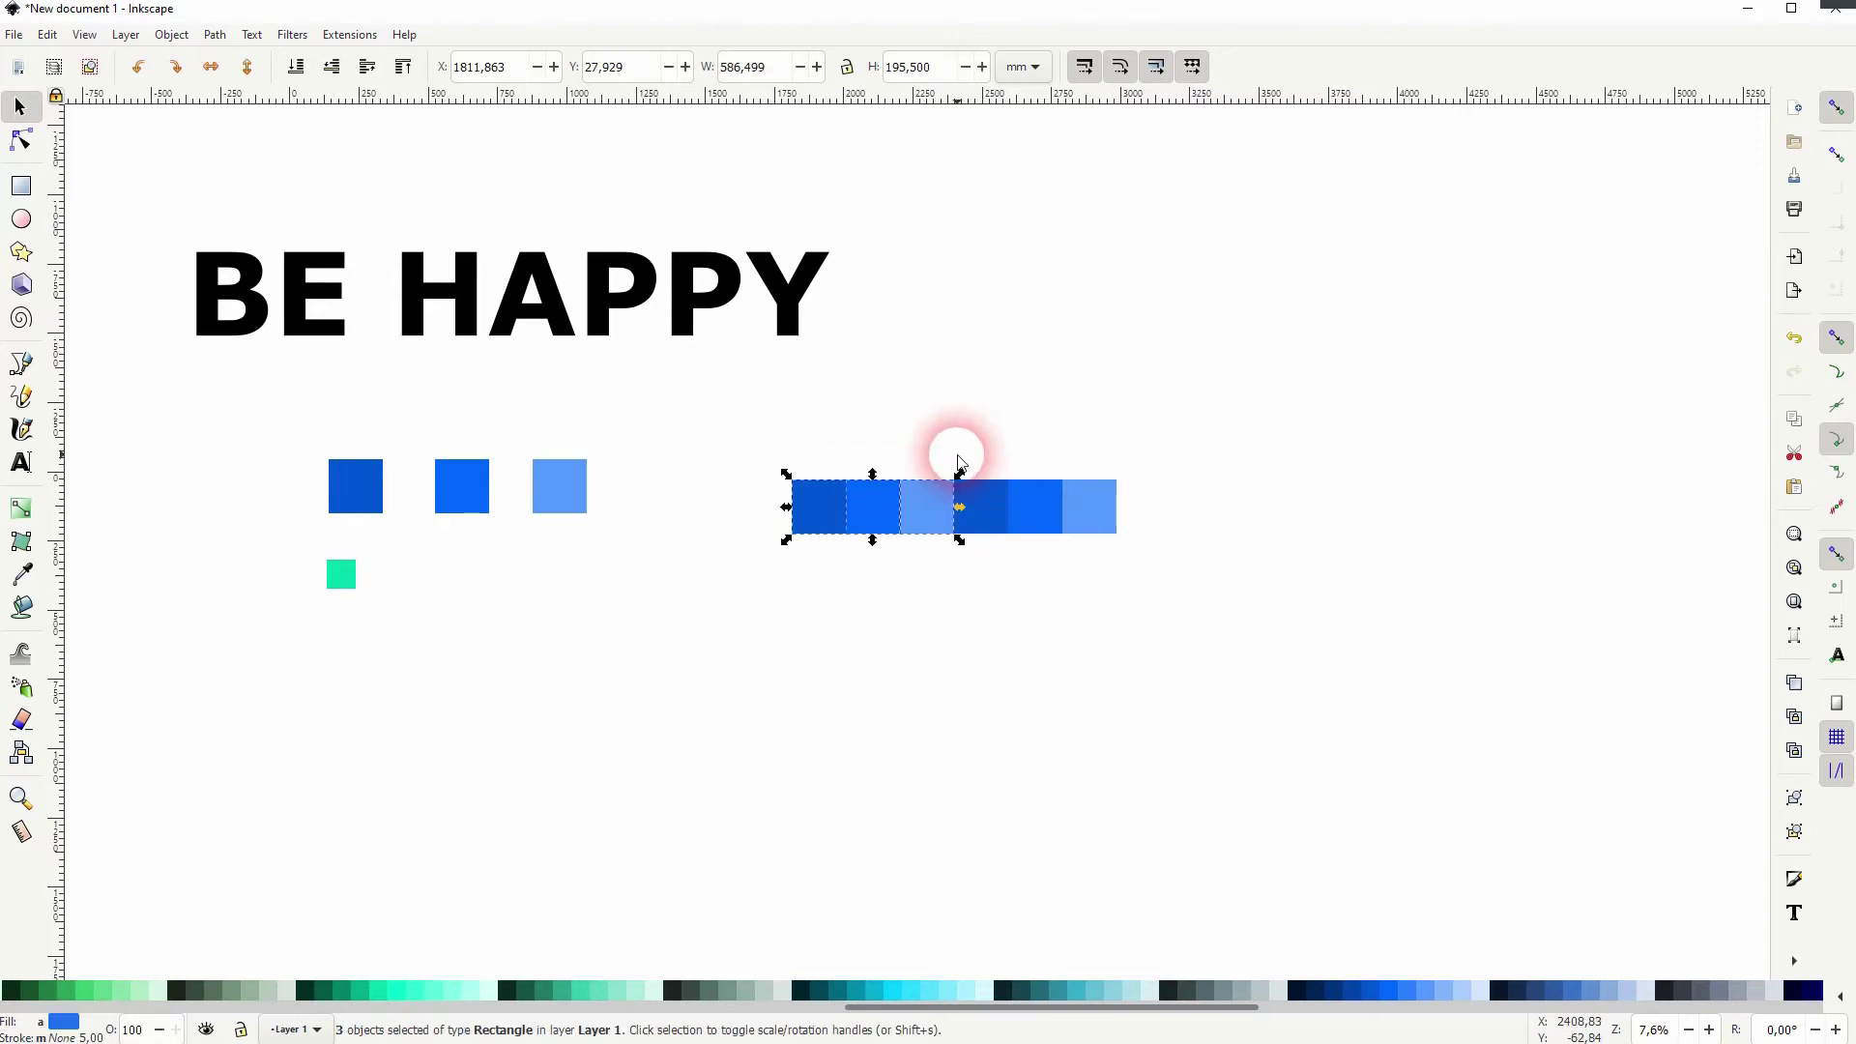
drag(817, 506, 1160, 501)
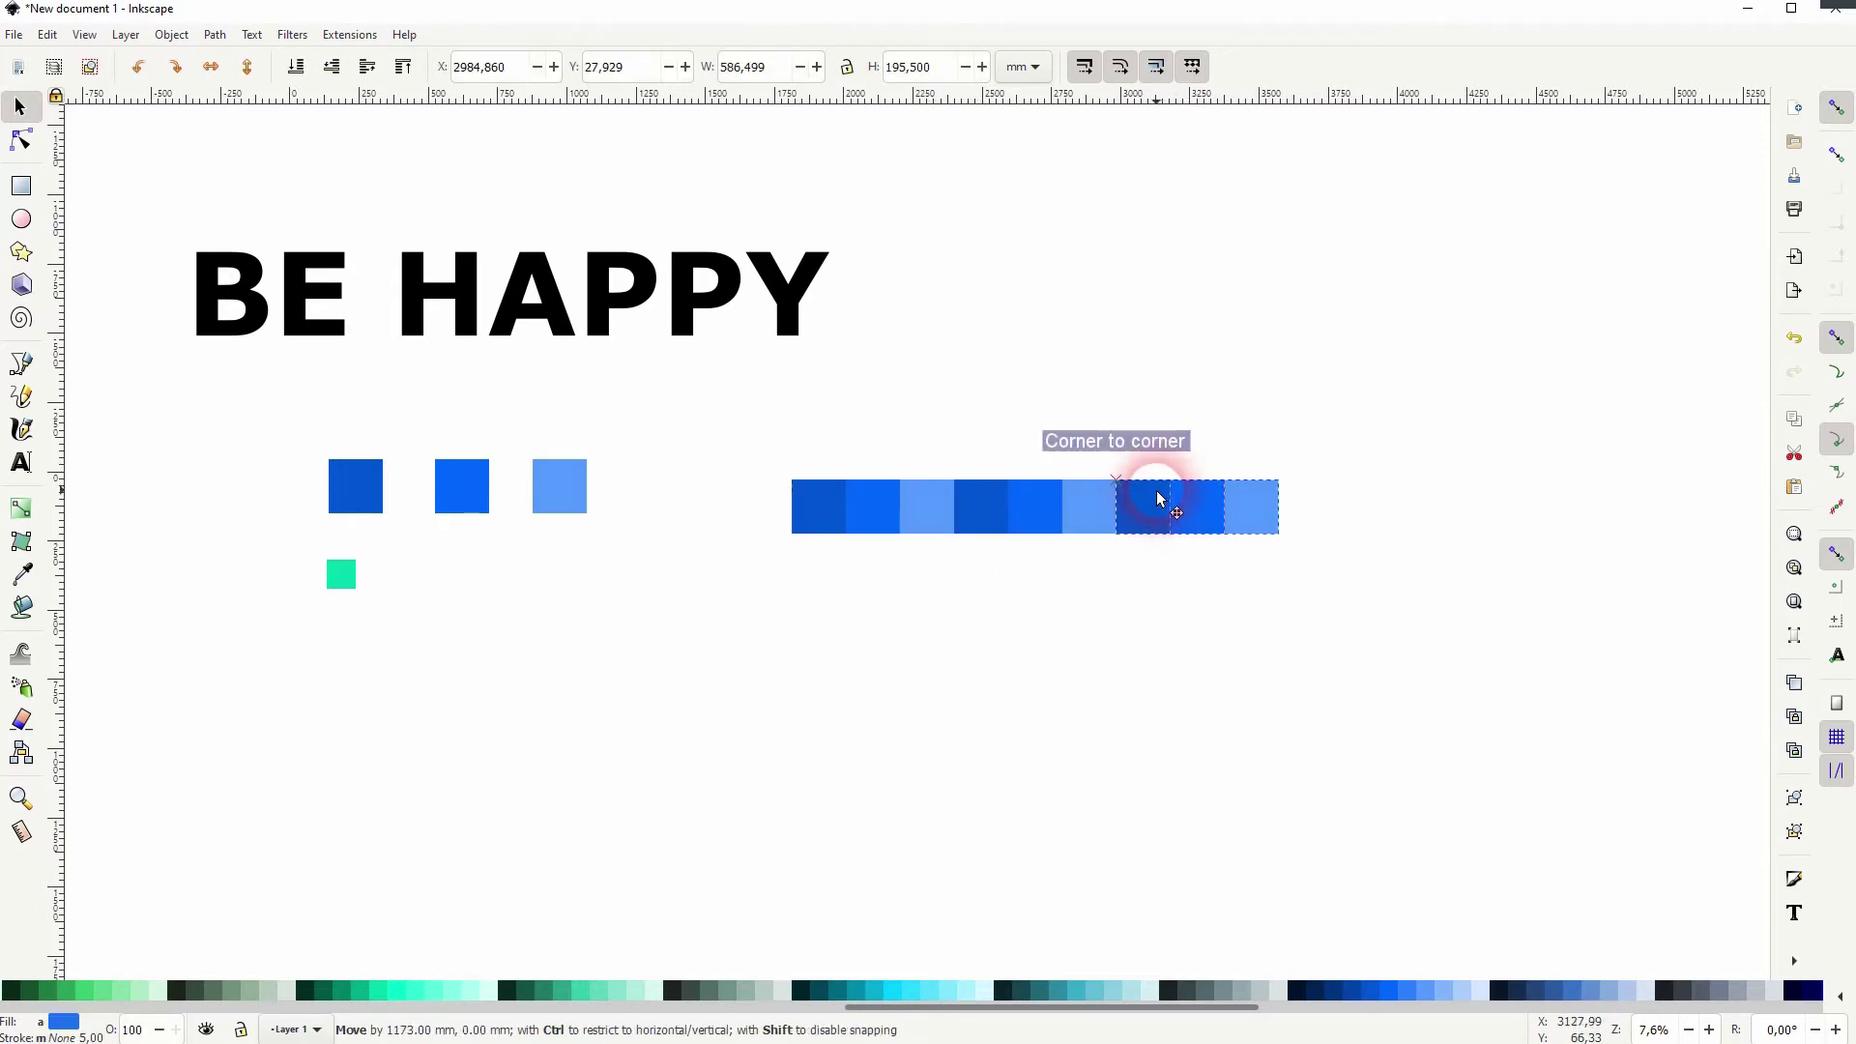
click(1321, 580)
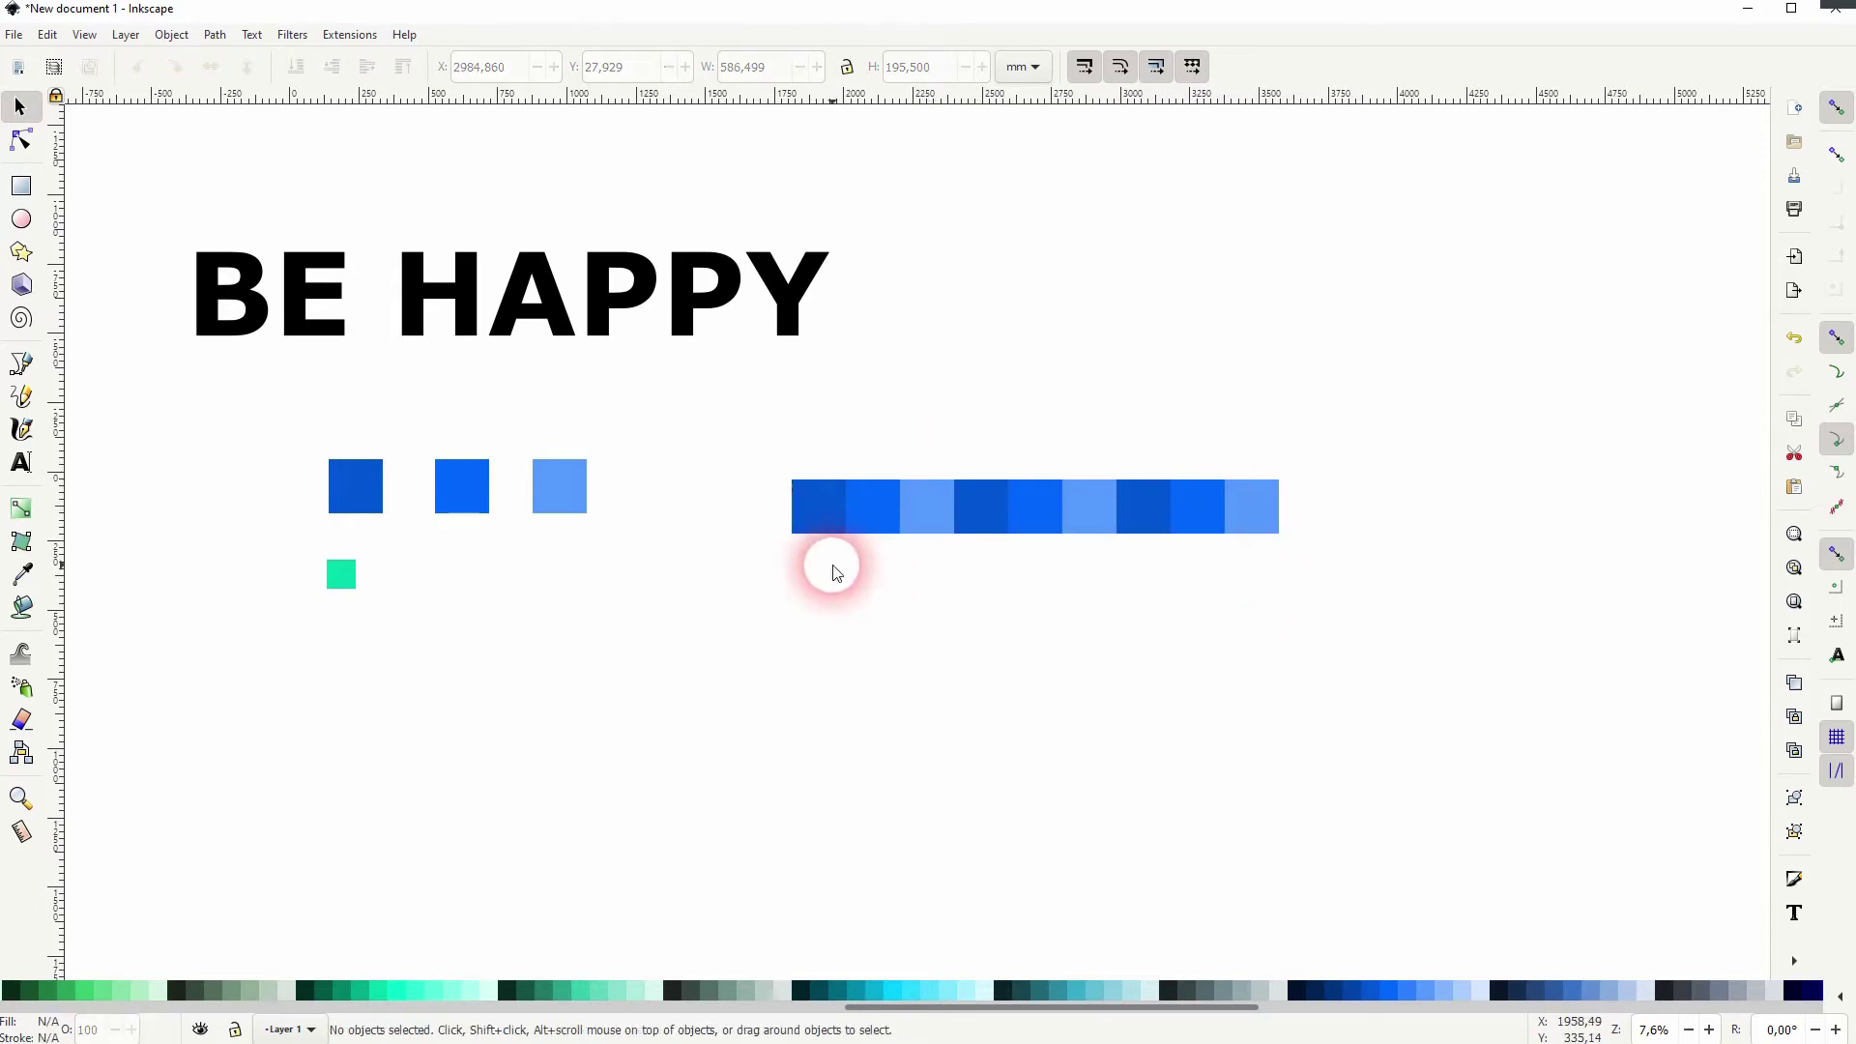
Duplicate the nine-square row, rotate the copy 90° and snap it under the row's left end as a stem, removing the overlapping corner square.
drag(726, 553, 1401, 403)
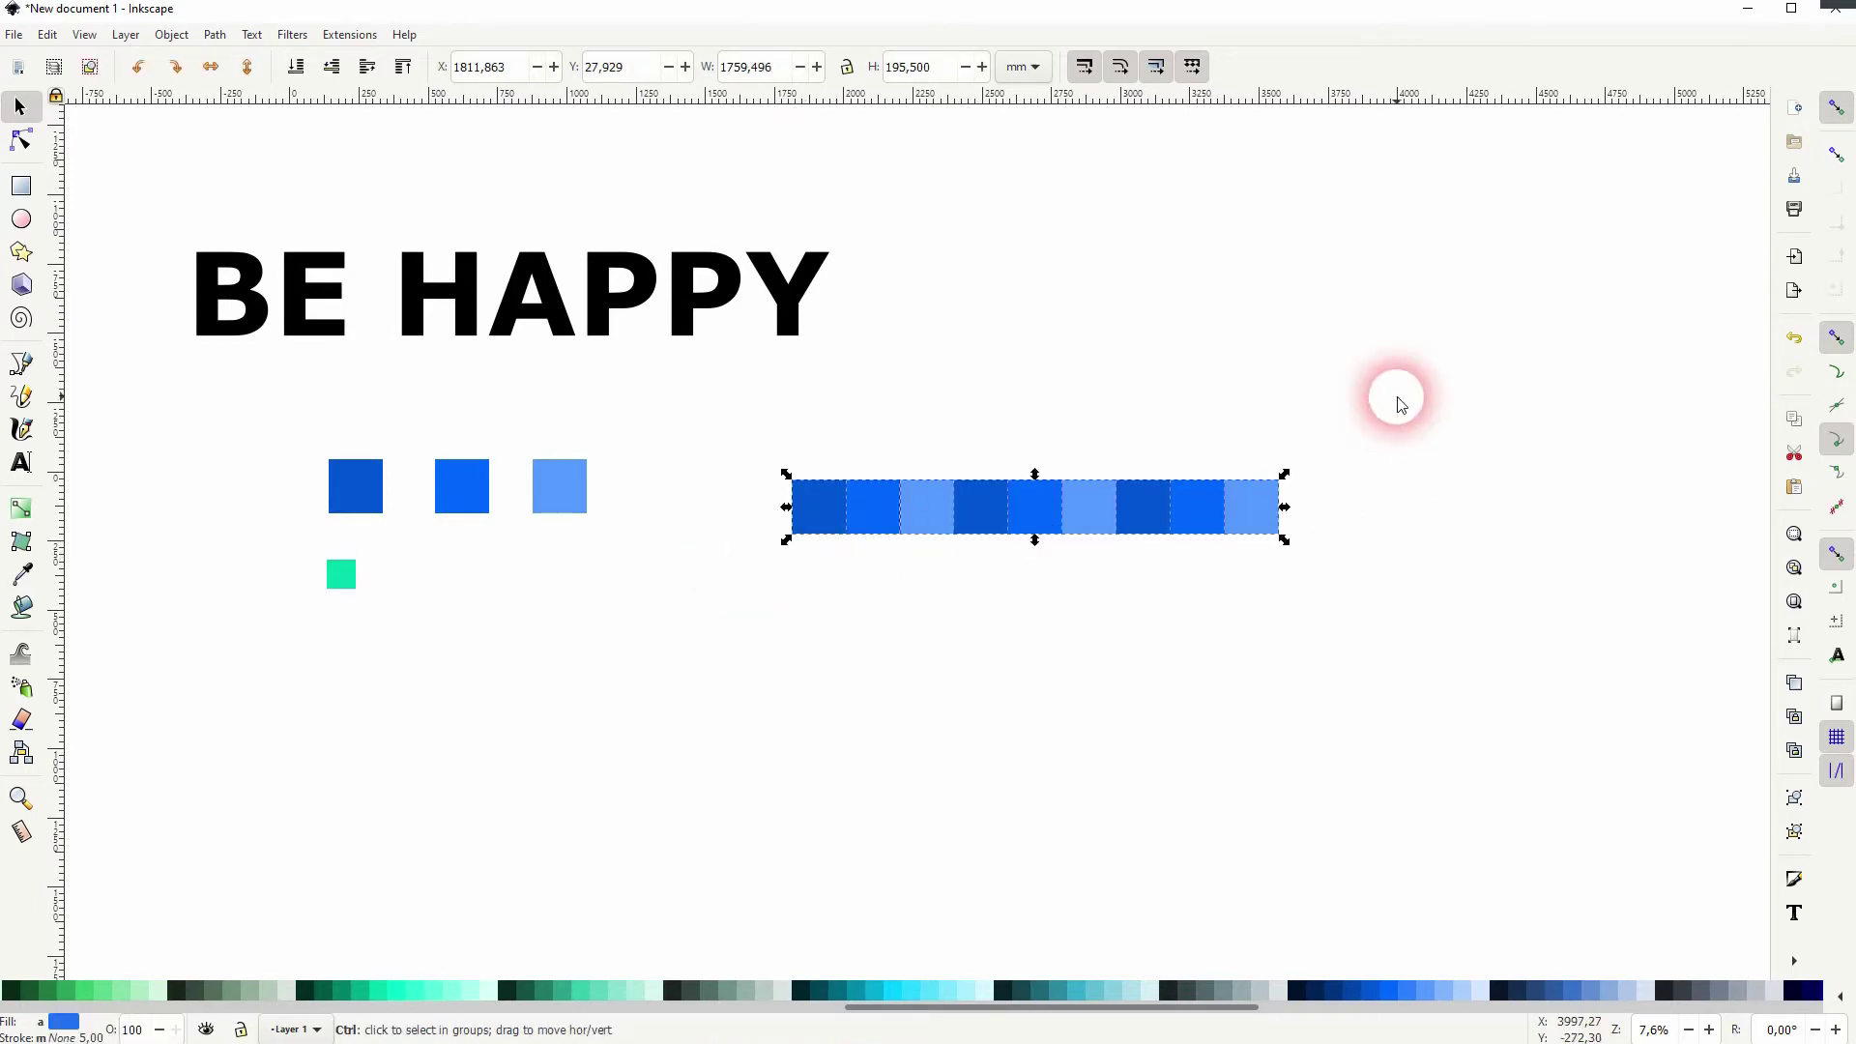
key(ctrl+d)
drag(1264, 506, 1015, 841)
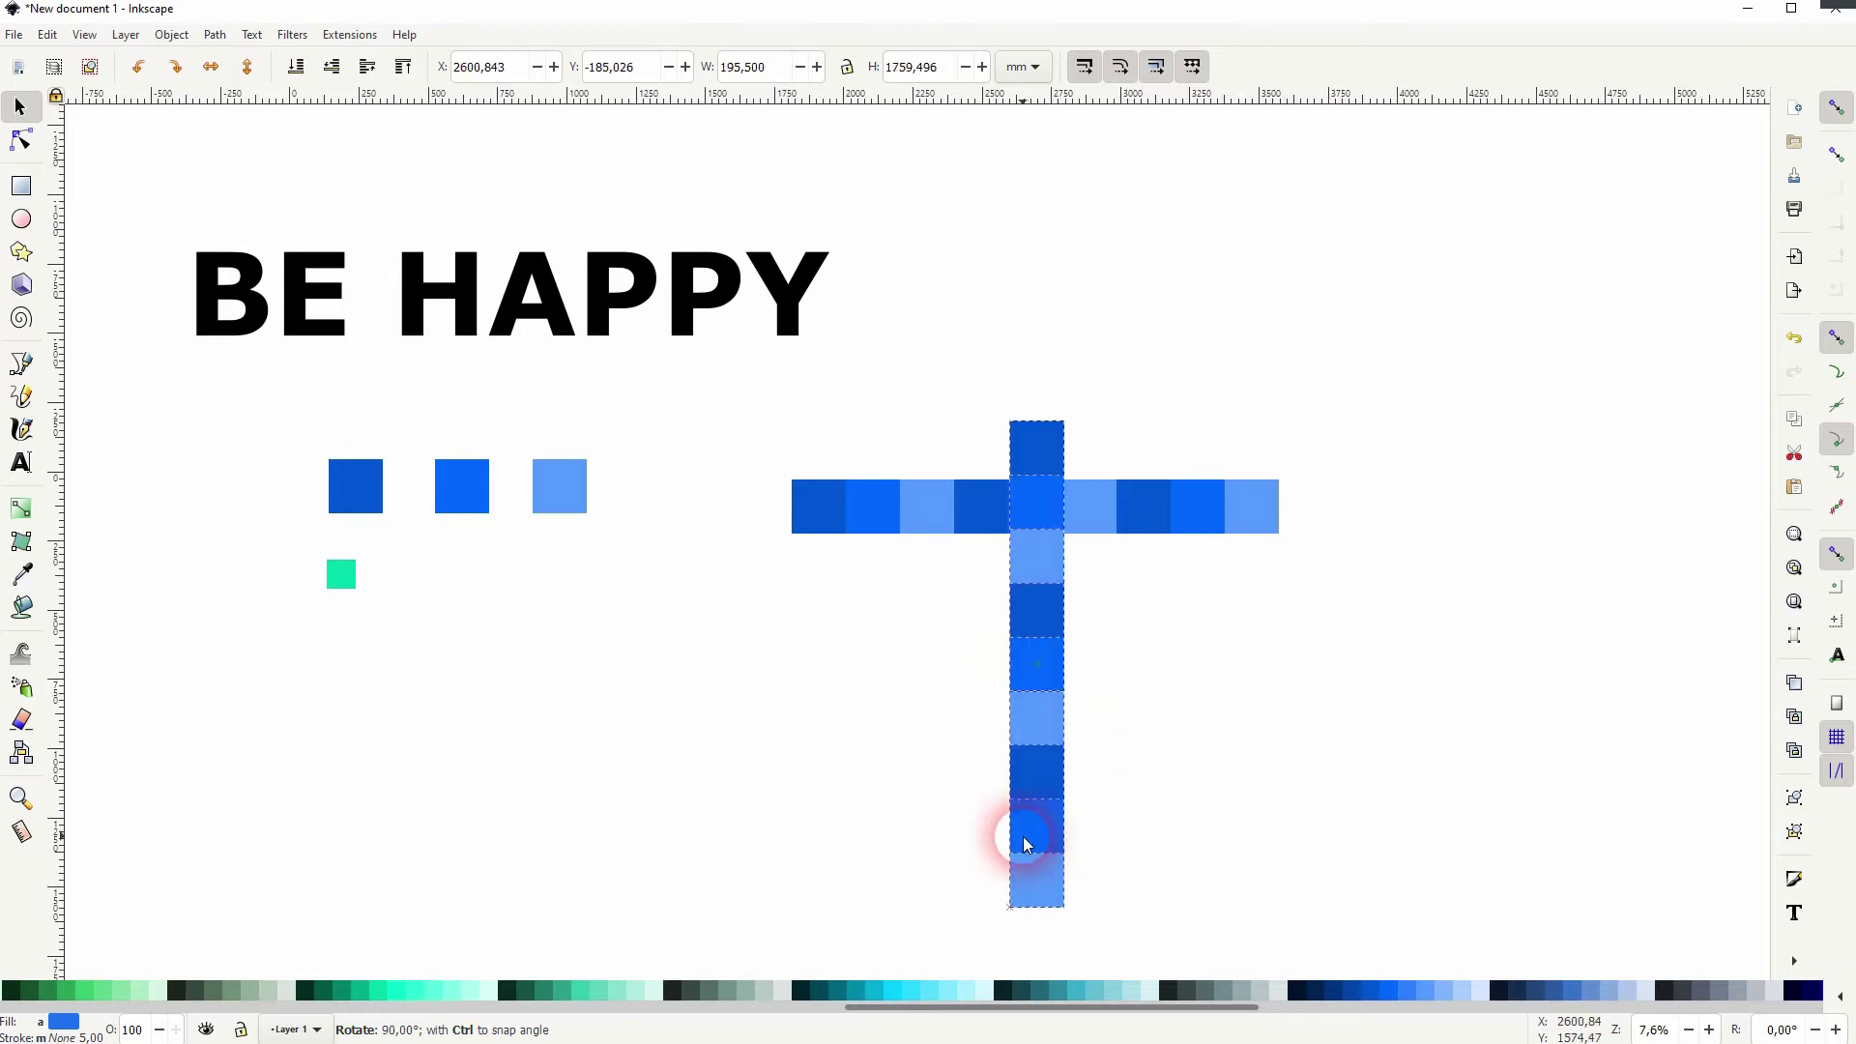
drag(1044, 453, 827, 511)
click(888, 568)
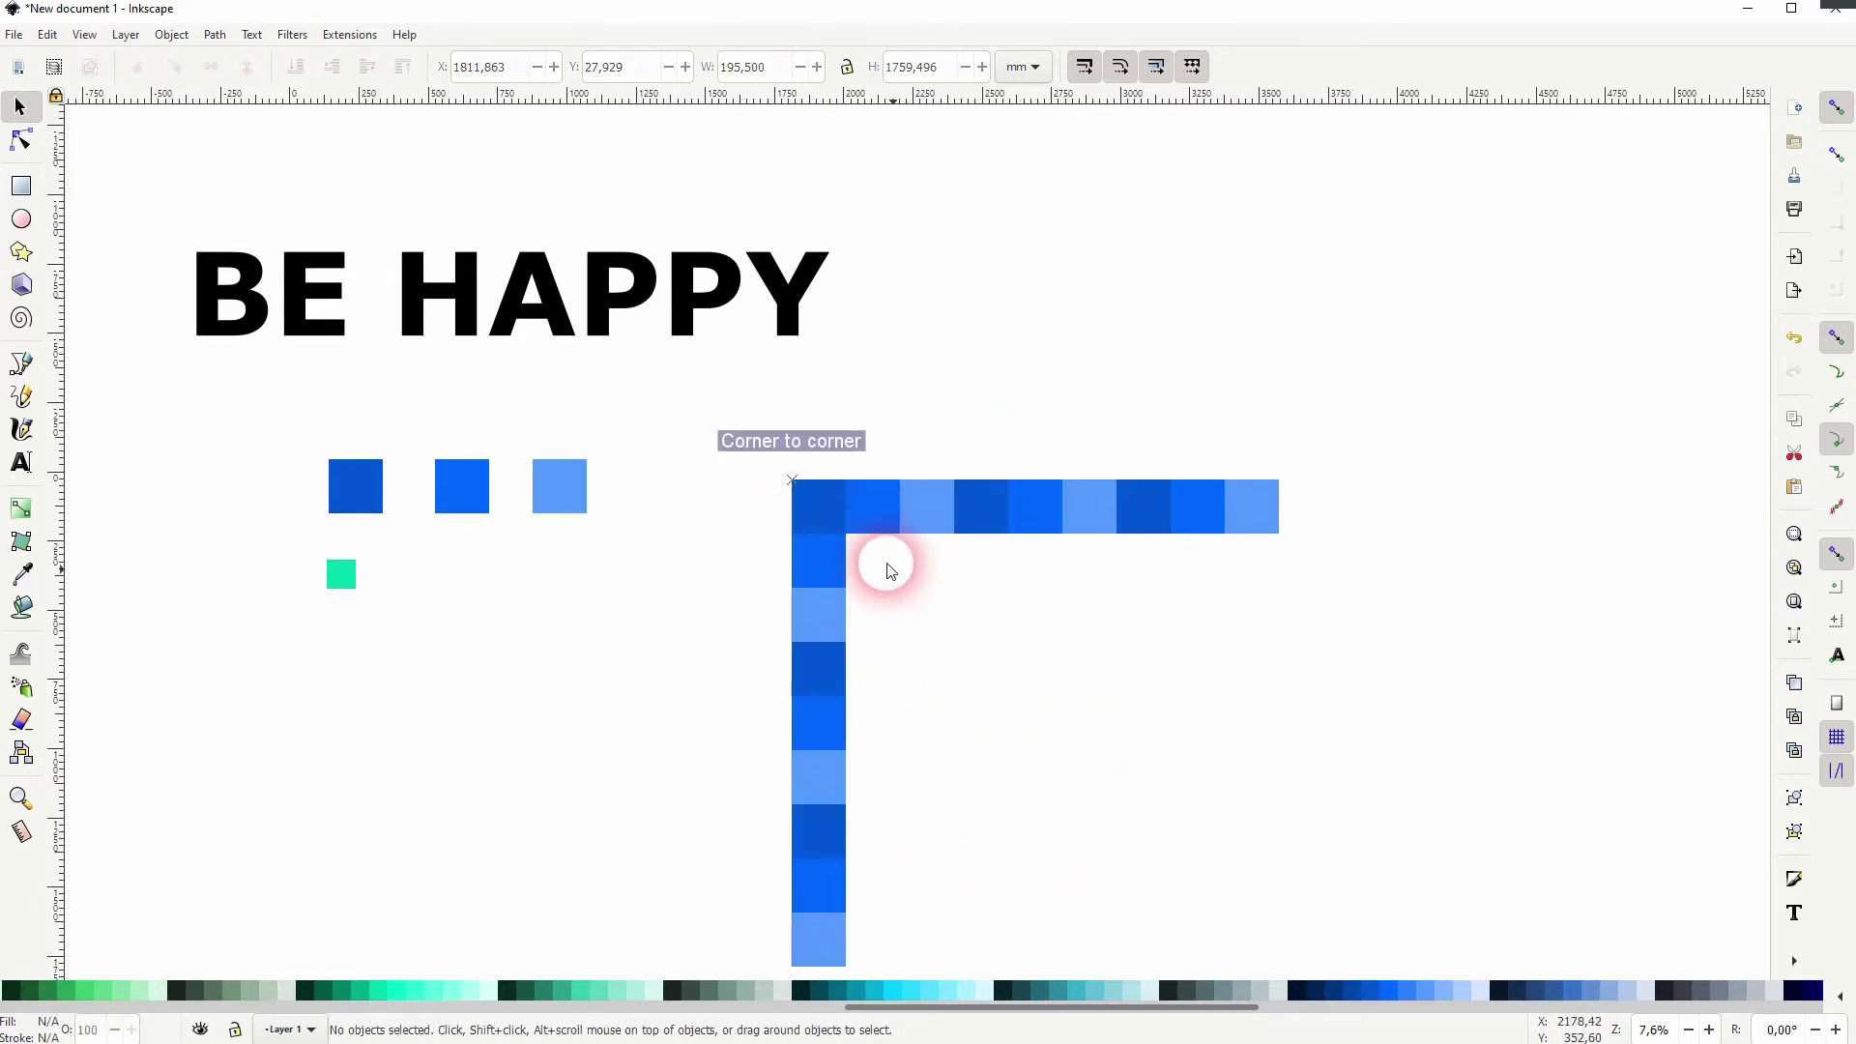
click(823, 507)
click(1109, 653)
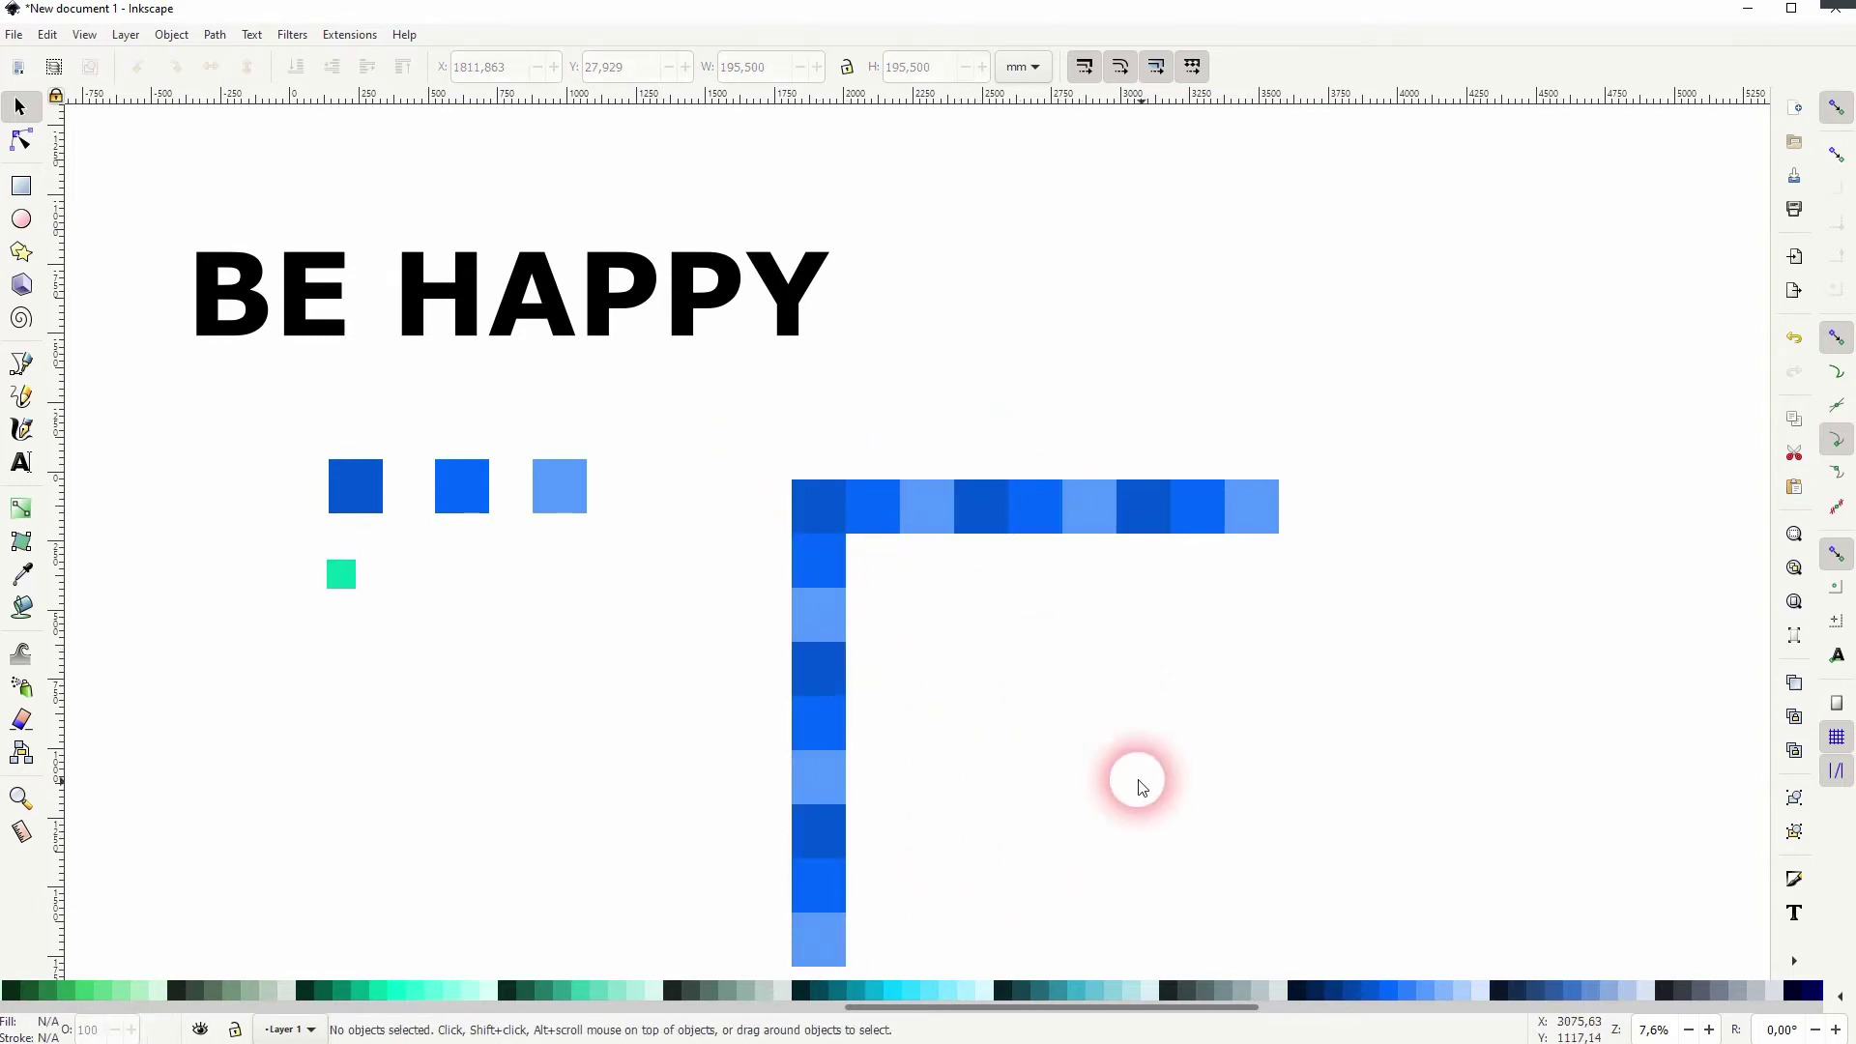
Copy the last seven squares of the top row to form a middle bar starting beside the stem's fifth square.
drag(1093, 773, 947, 699)
drag(621, 381, 1148, 468)
drag(665, 437, 1270, 519)
click(838, 773)
click(688, 657)
click(767, 729)
click(725, 662)
key(Delete)
drag(1108, 654, 1065, 658)
click(928, 730)
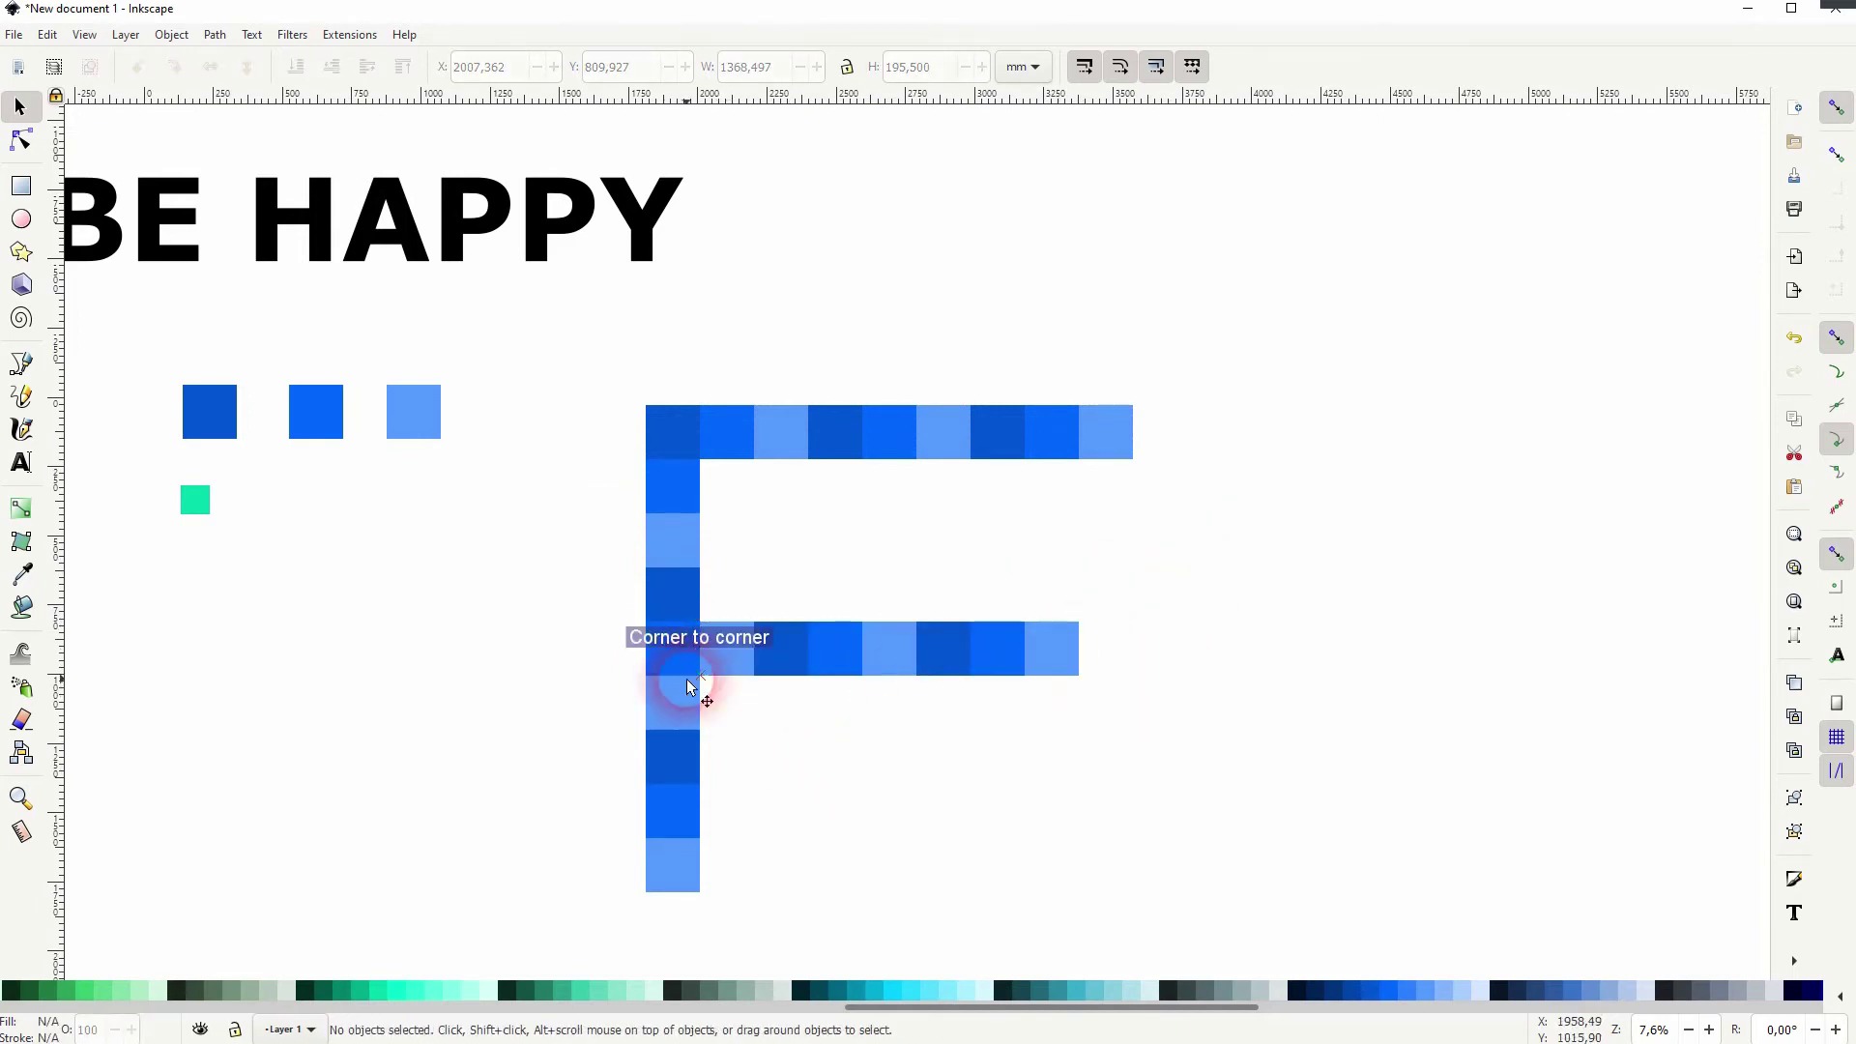
Duplicate a dark blue square of the middle bar and snap it to the bar's right end.
click(938, 645)
key(ctrl+d)
drag(938, 646, 1111, 646)
click(1148, 693)
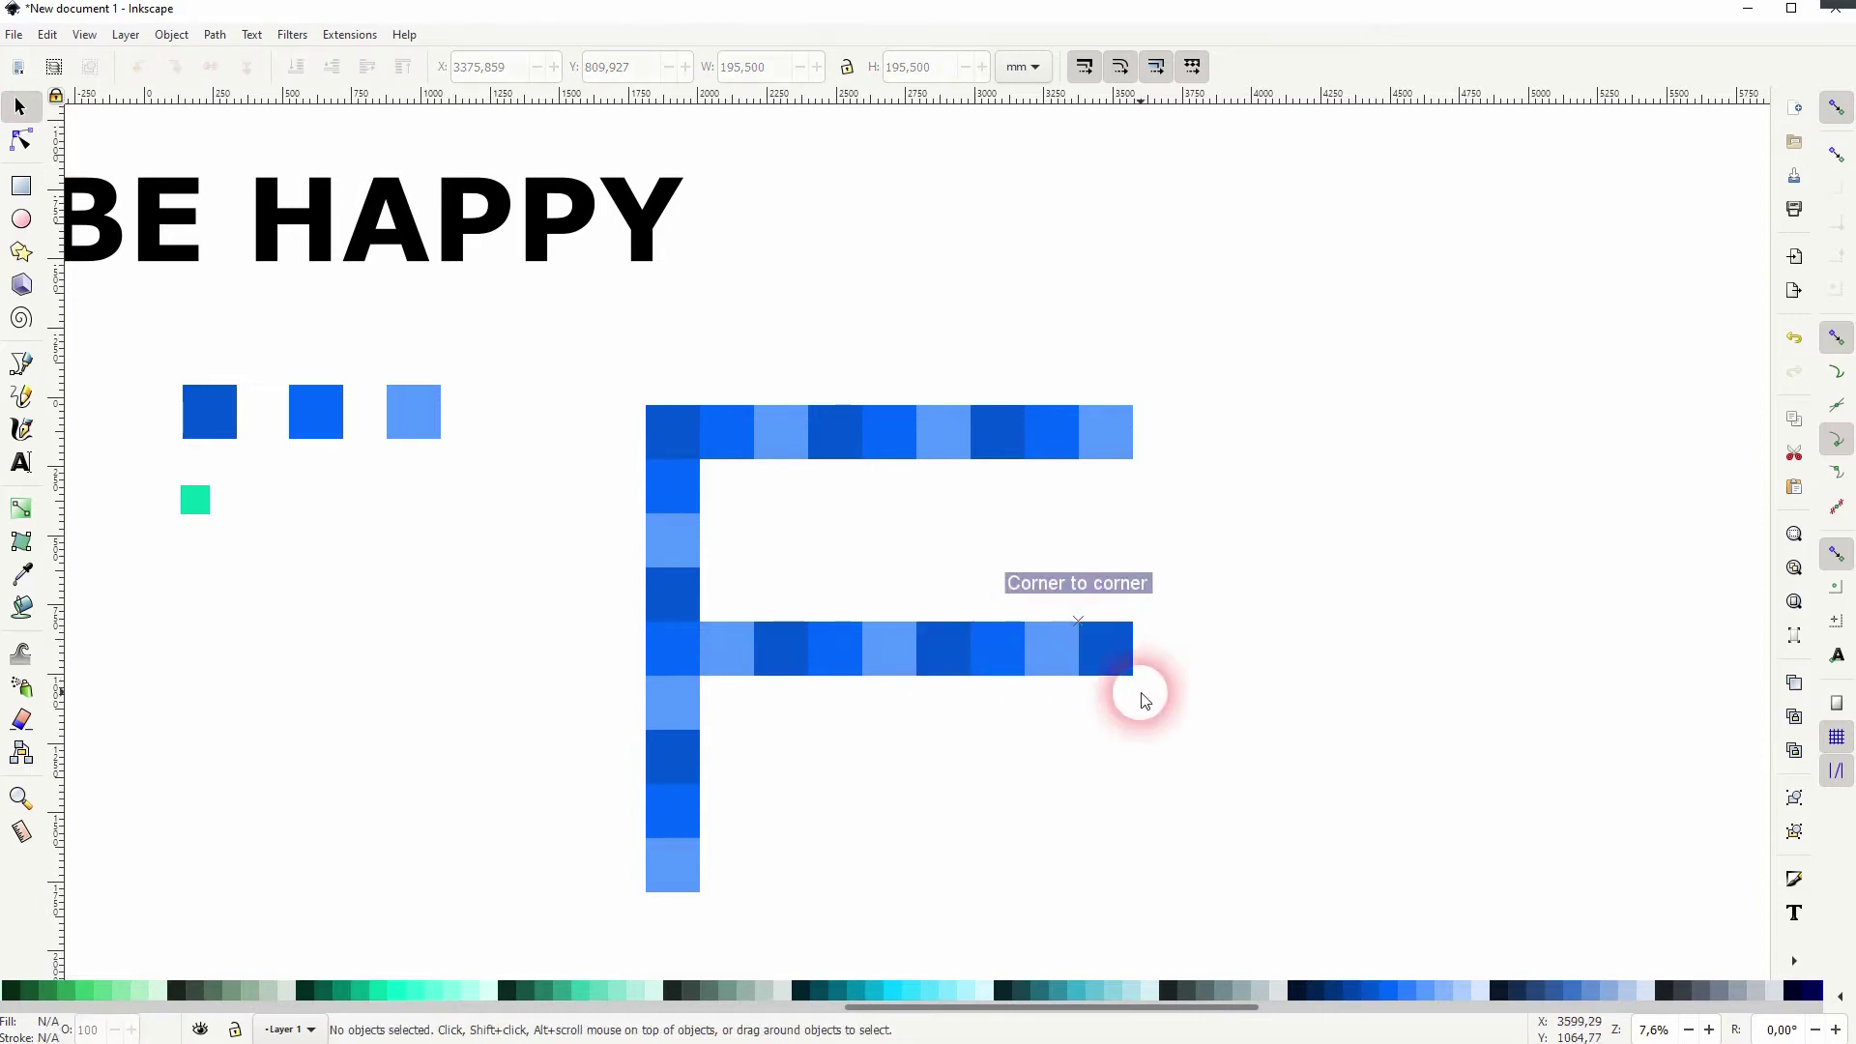
Copy the middle bar to the foot of the stem as a nine-square bottom bar, continuing the shade sequence without overlapping squares.
drag(601, 692, 1181, 593)
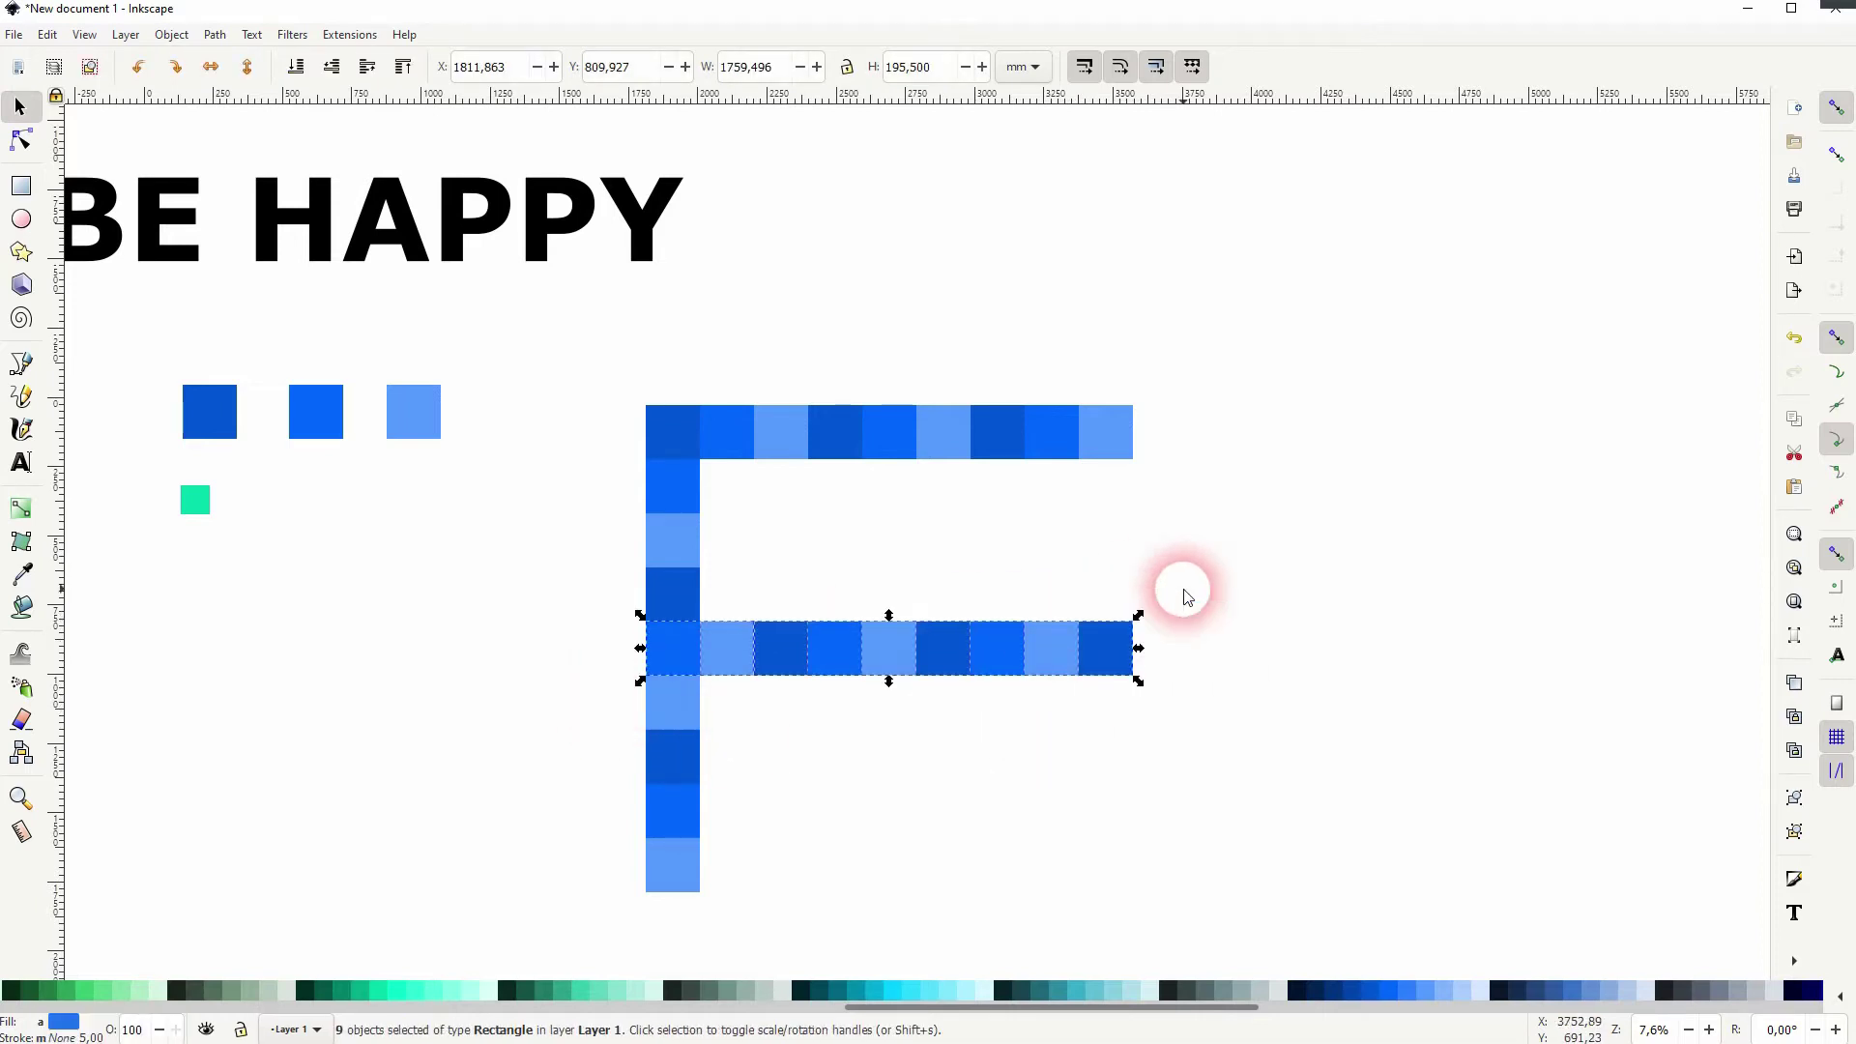
drag(720, 665, 1102, 878)
key(Escape)
click(718, 913)
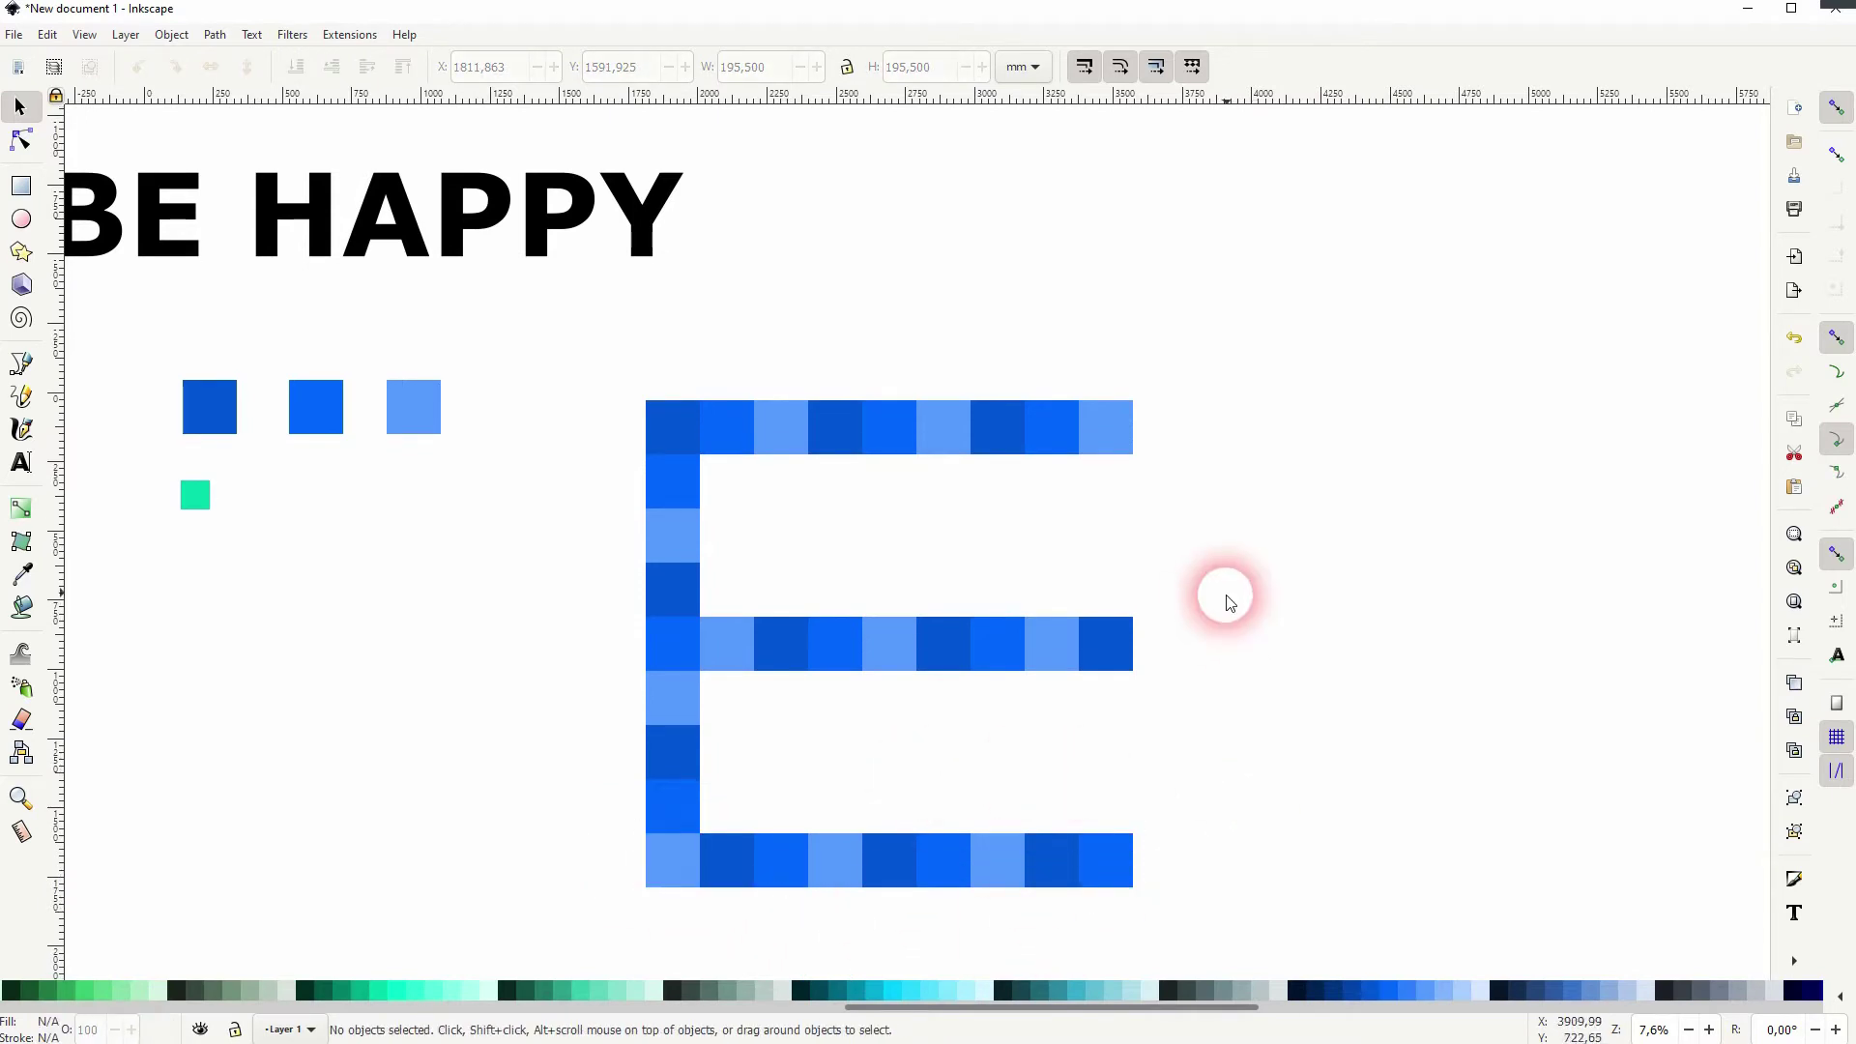
Copy the left stem to the right ends of the bars to close the letter B, deleting the overlapping and protruding squares.
drag(677, 425, 711, 925)
drag(662, 535, 1127, 483)
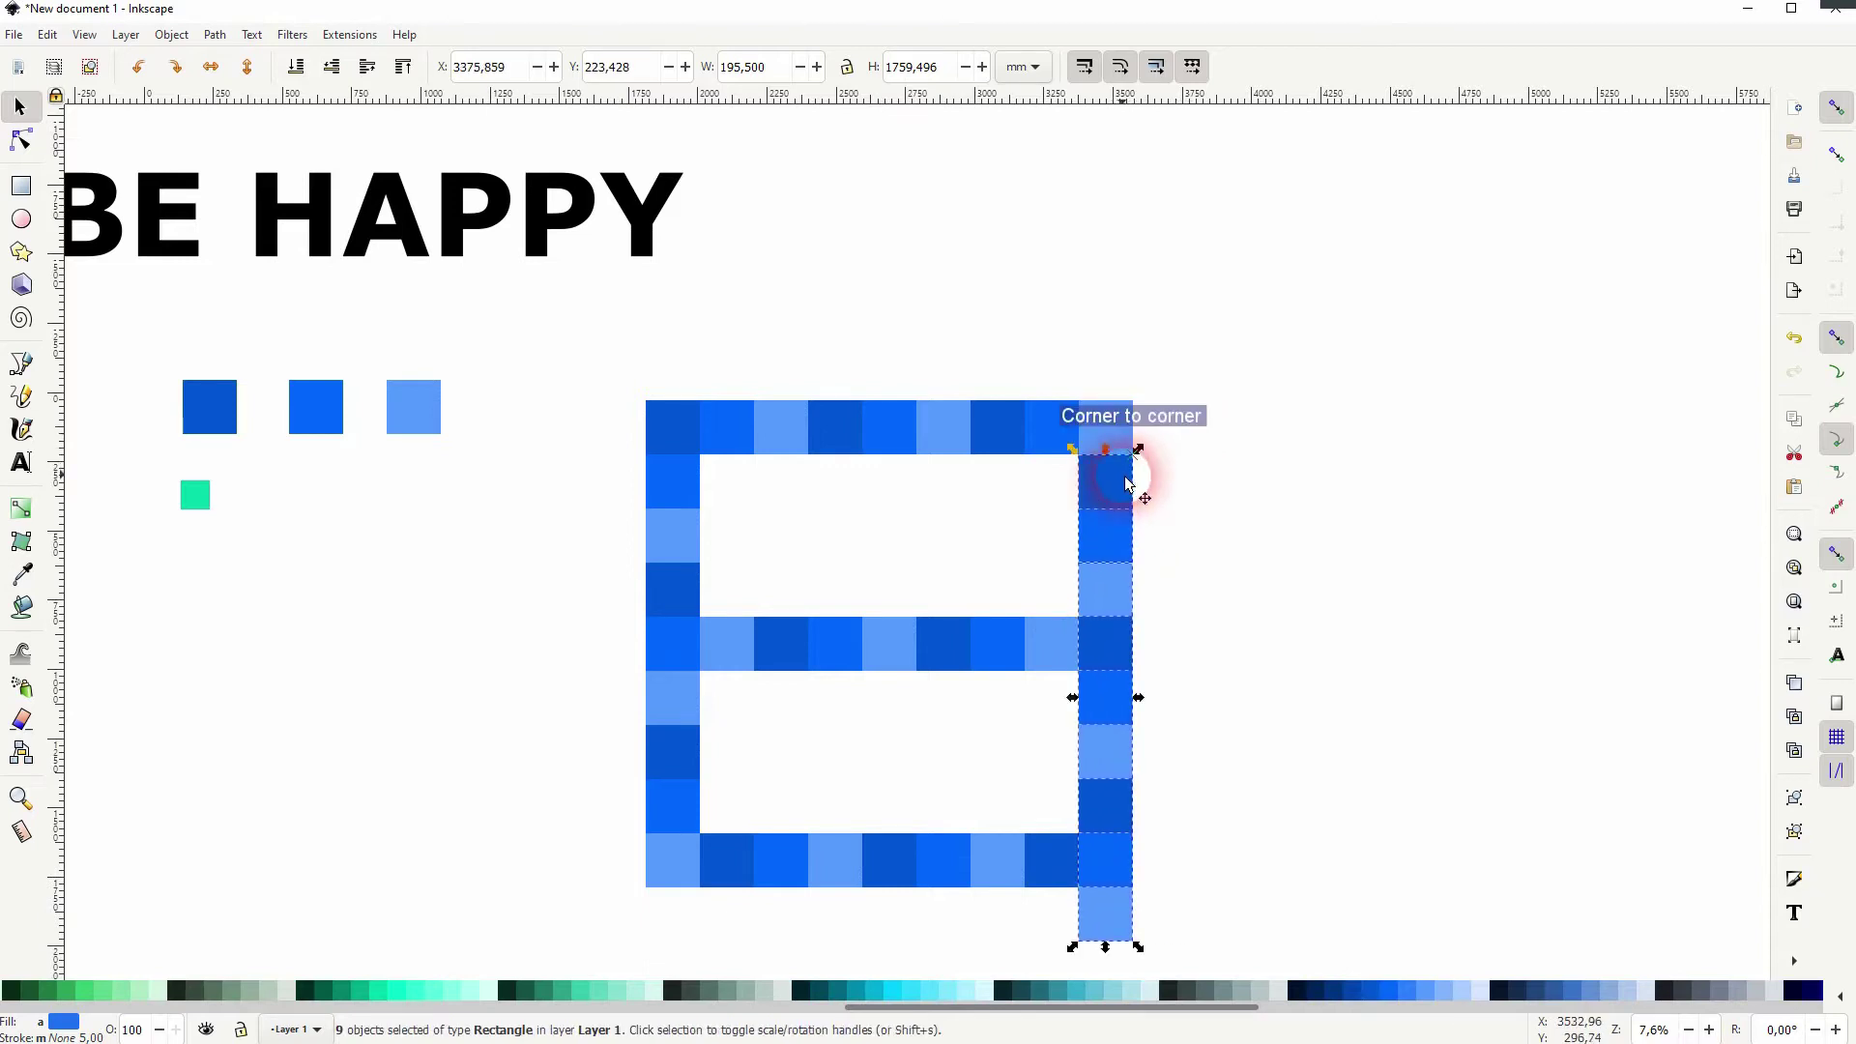
click(1207, 620)
click(1114, 638)
click(1121, 910)
key(Delete)
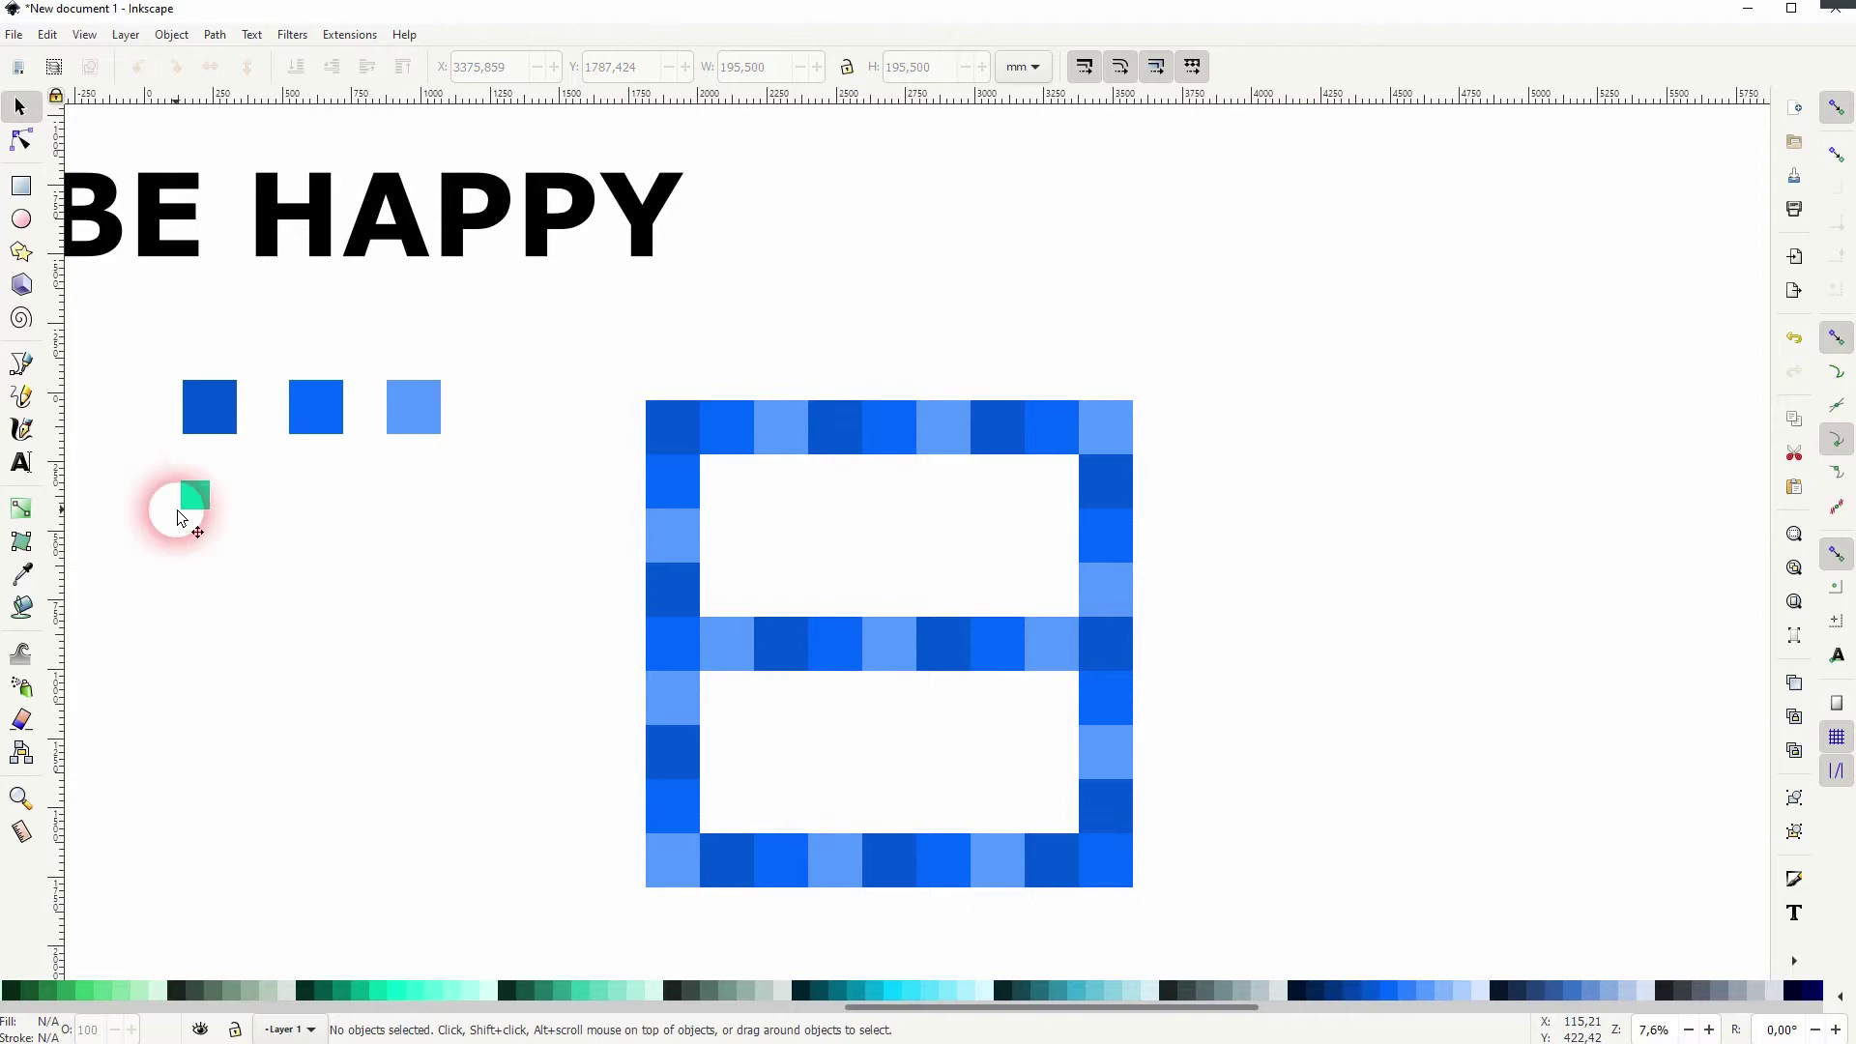
Duplicate the small green square and snap it to the upper-right corner of the B as a letter spacer.
click(179, 518)
key(ctrl+d)
drag(191, 496, 1163, 432)
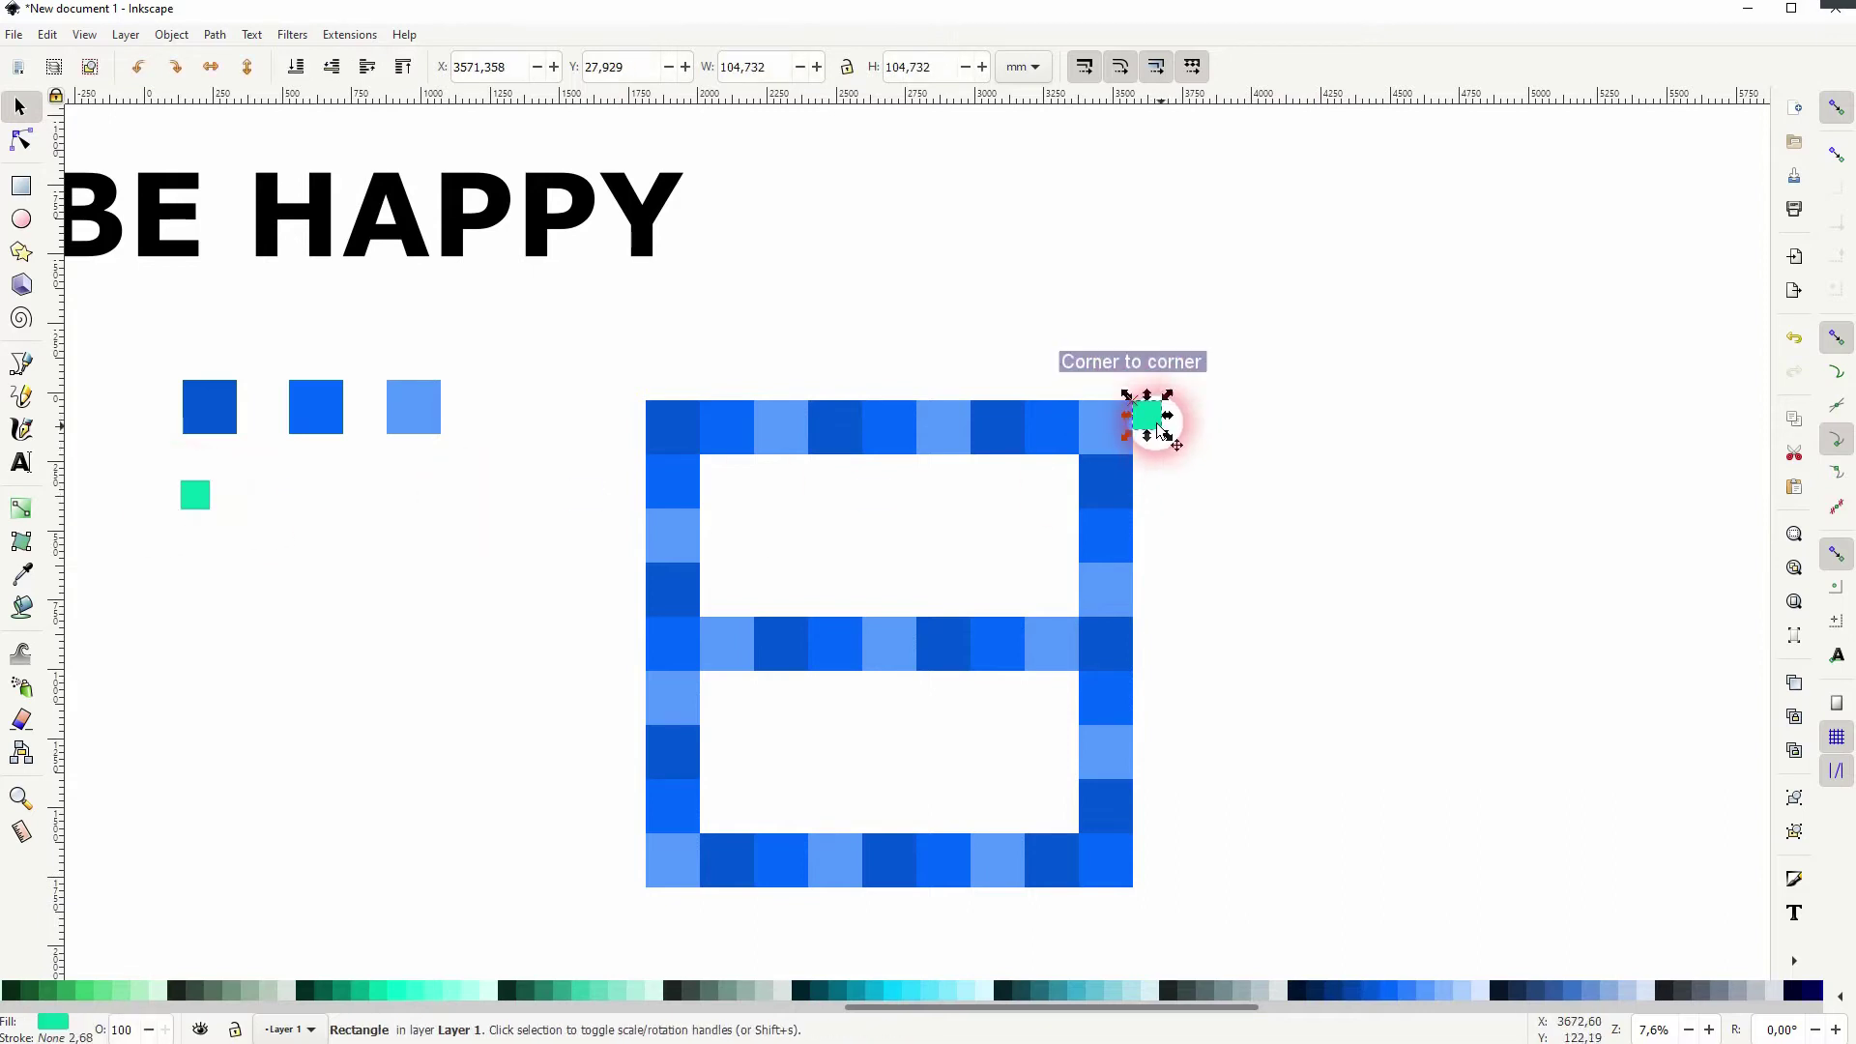
click(899, 771)
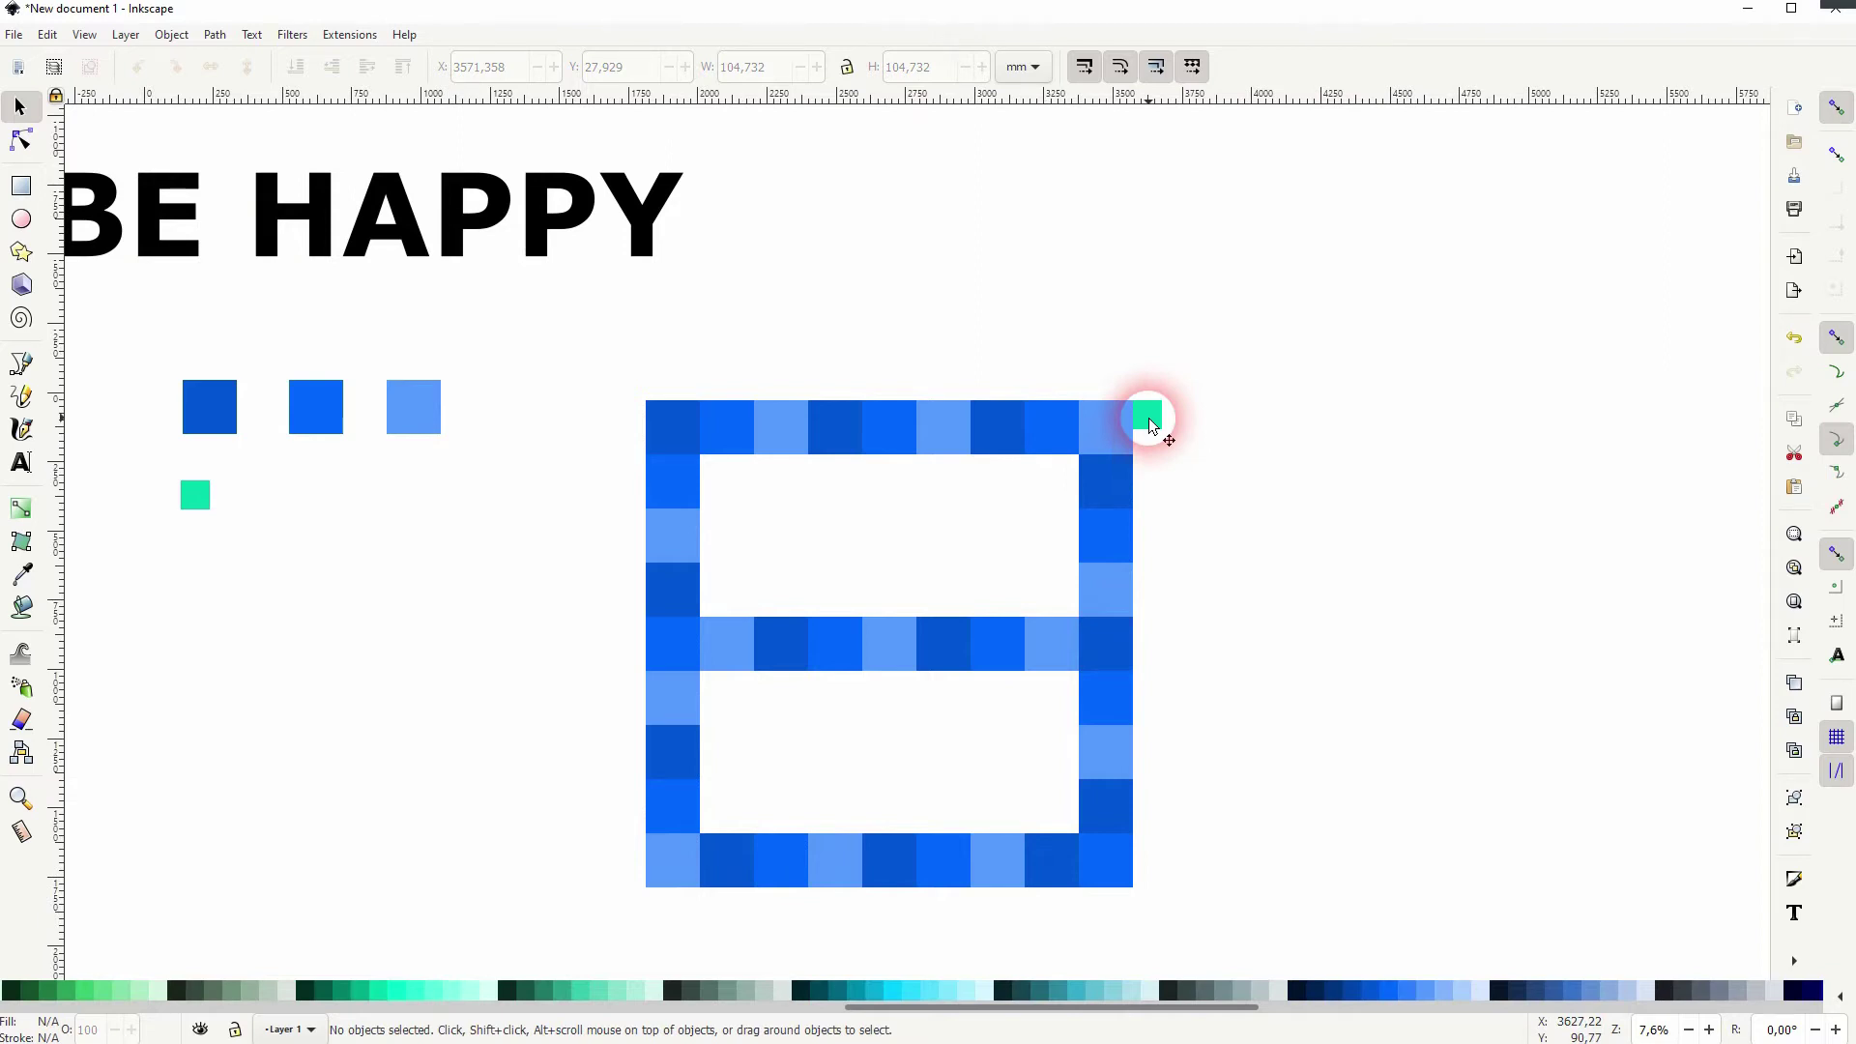
Duplicate the whole block letter B and snap the copy against the right side of the green spacer.
drag(581, 906, 1158, 338)
key(ctrl+d)
drag(672, 413, 1213, 431)
click(1677, 453)
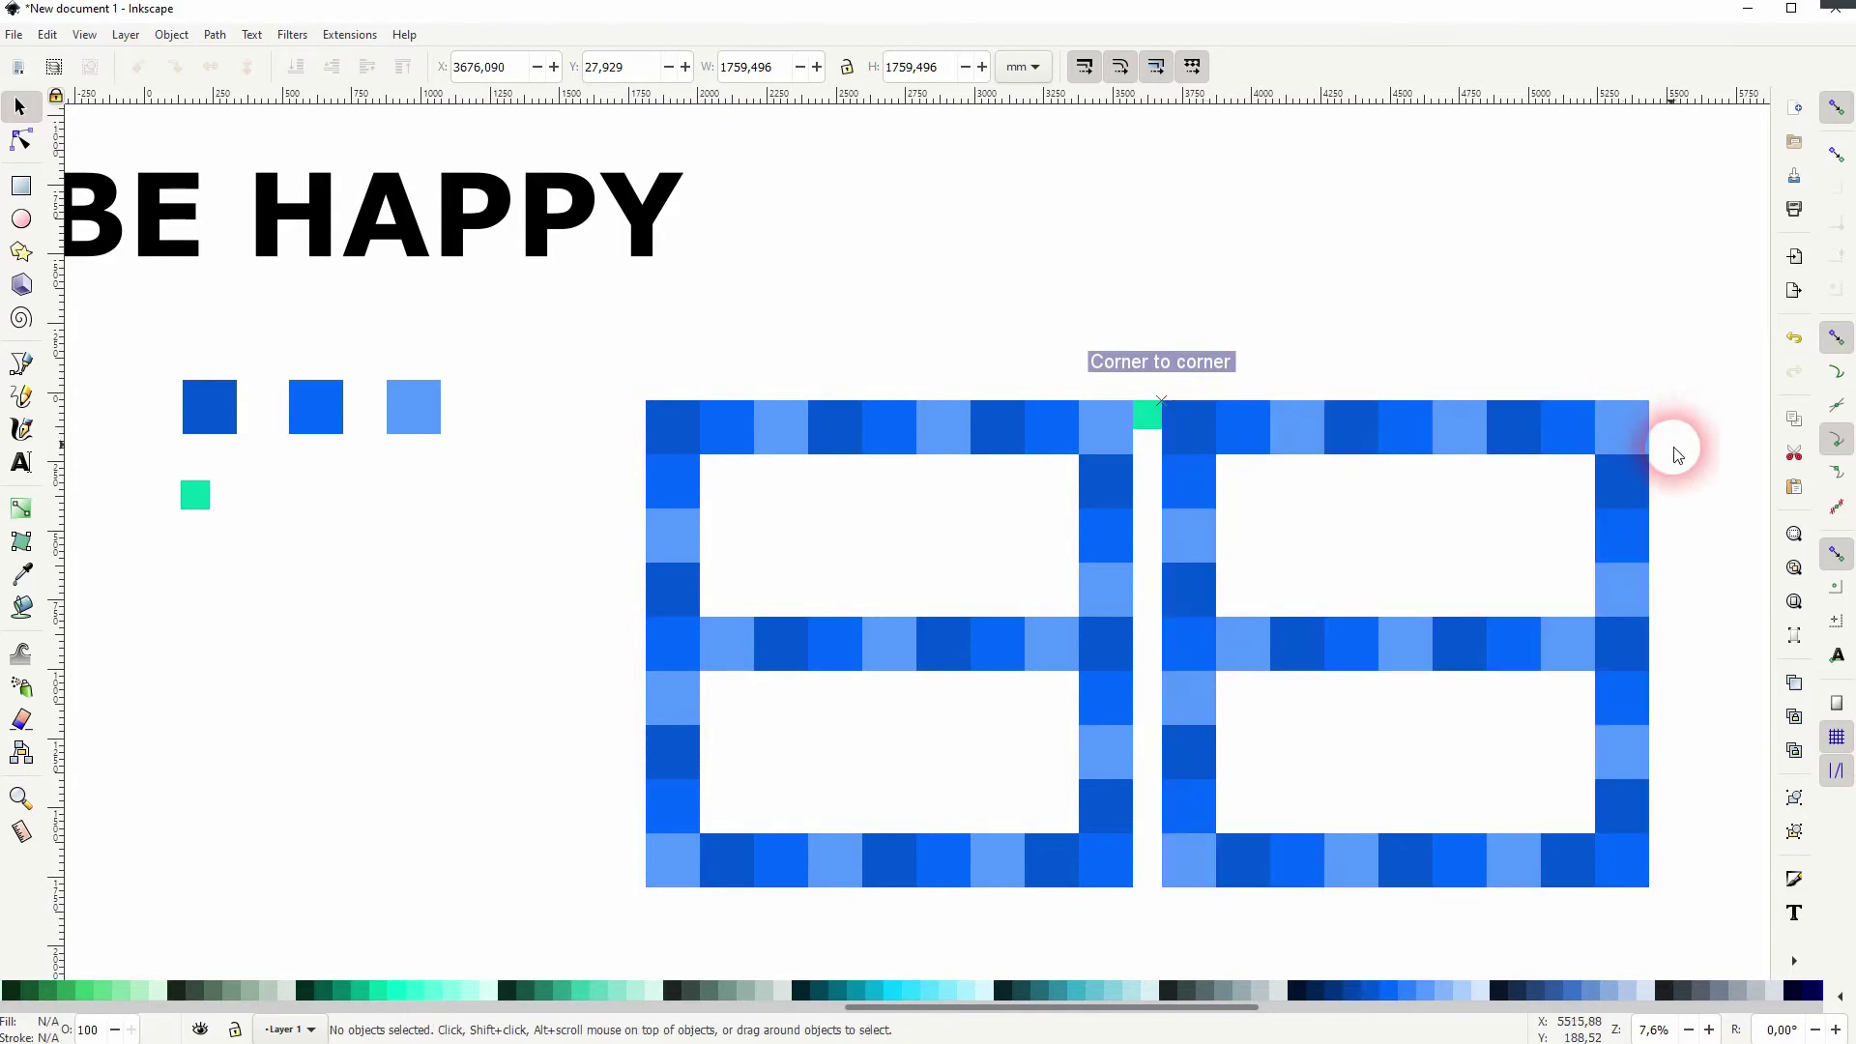
Delete the six right-hand squares between the bars of the second letter to turn it into an E.
key(space)
drag(1498, 502, 1411, 499)
click(1397, 462)
key(Delete)
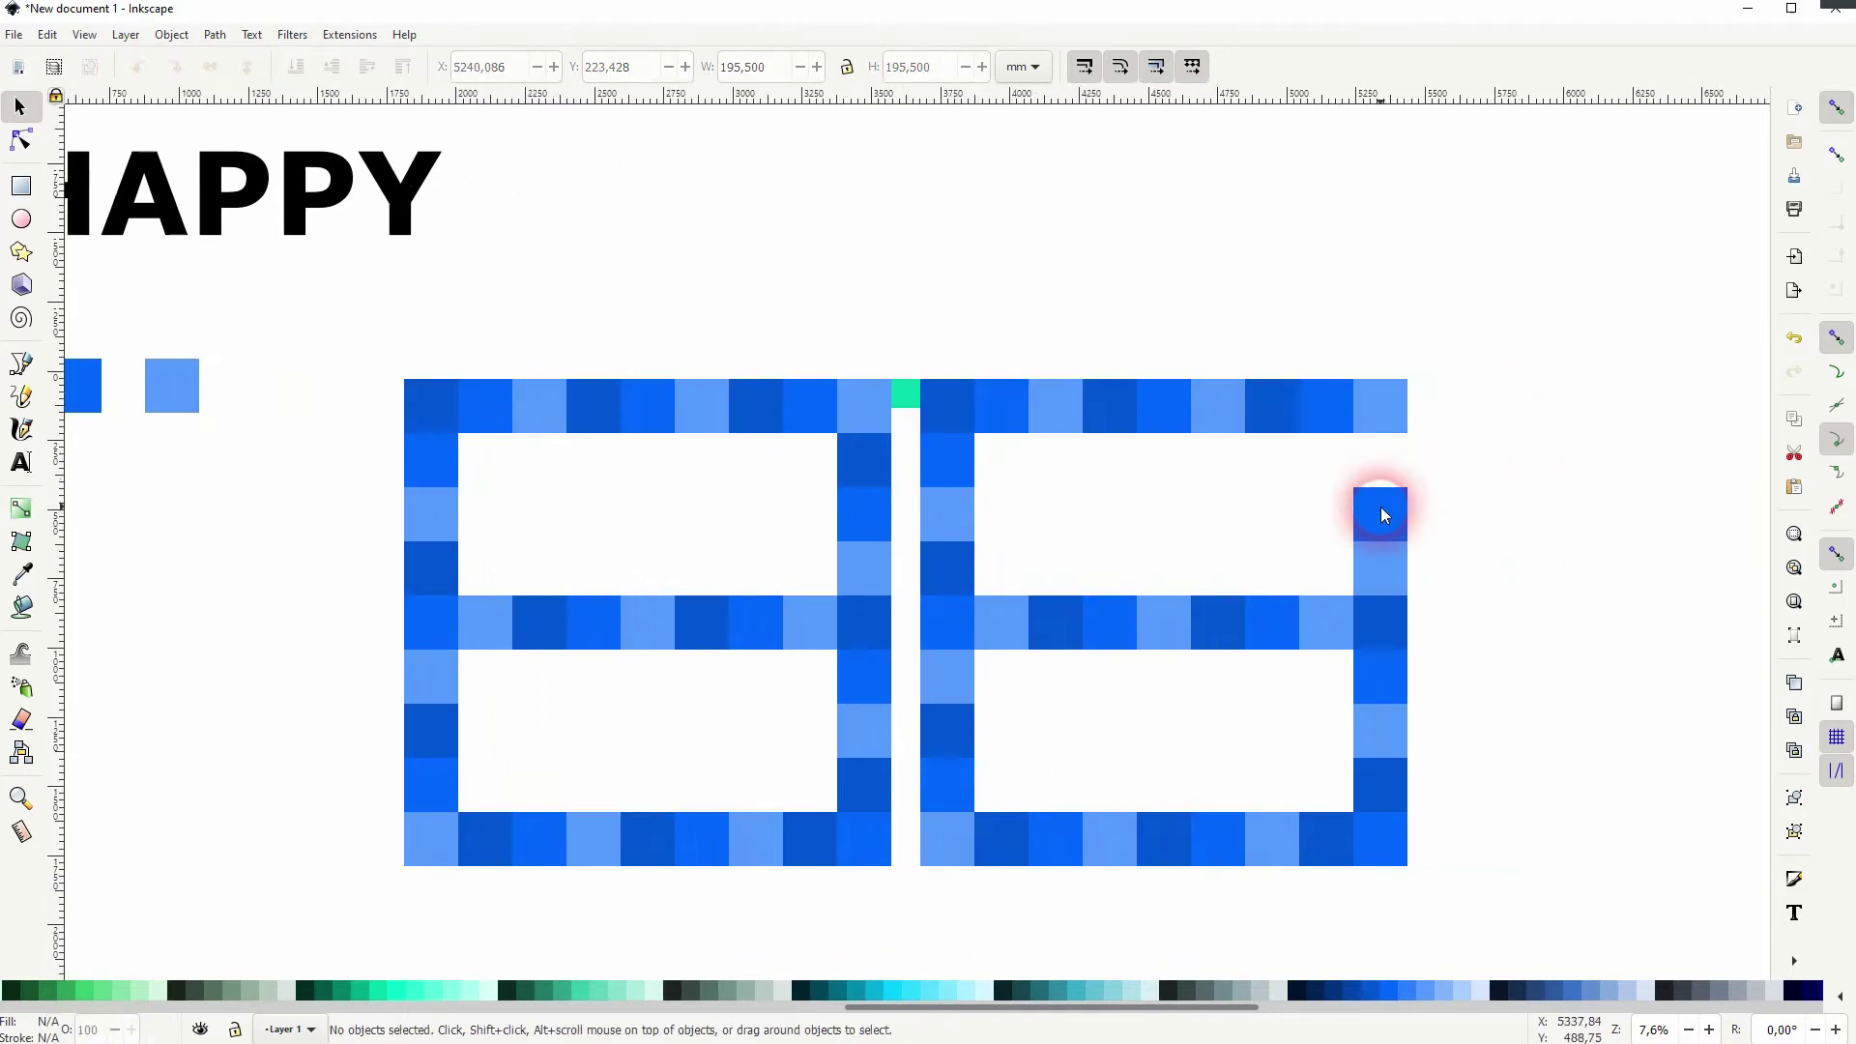
click(1383, 515)
key(Delete)
click(1383, 565)
key(Delete)
click(1382, 689)
key(Delete)
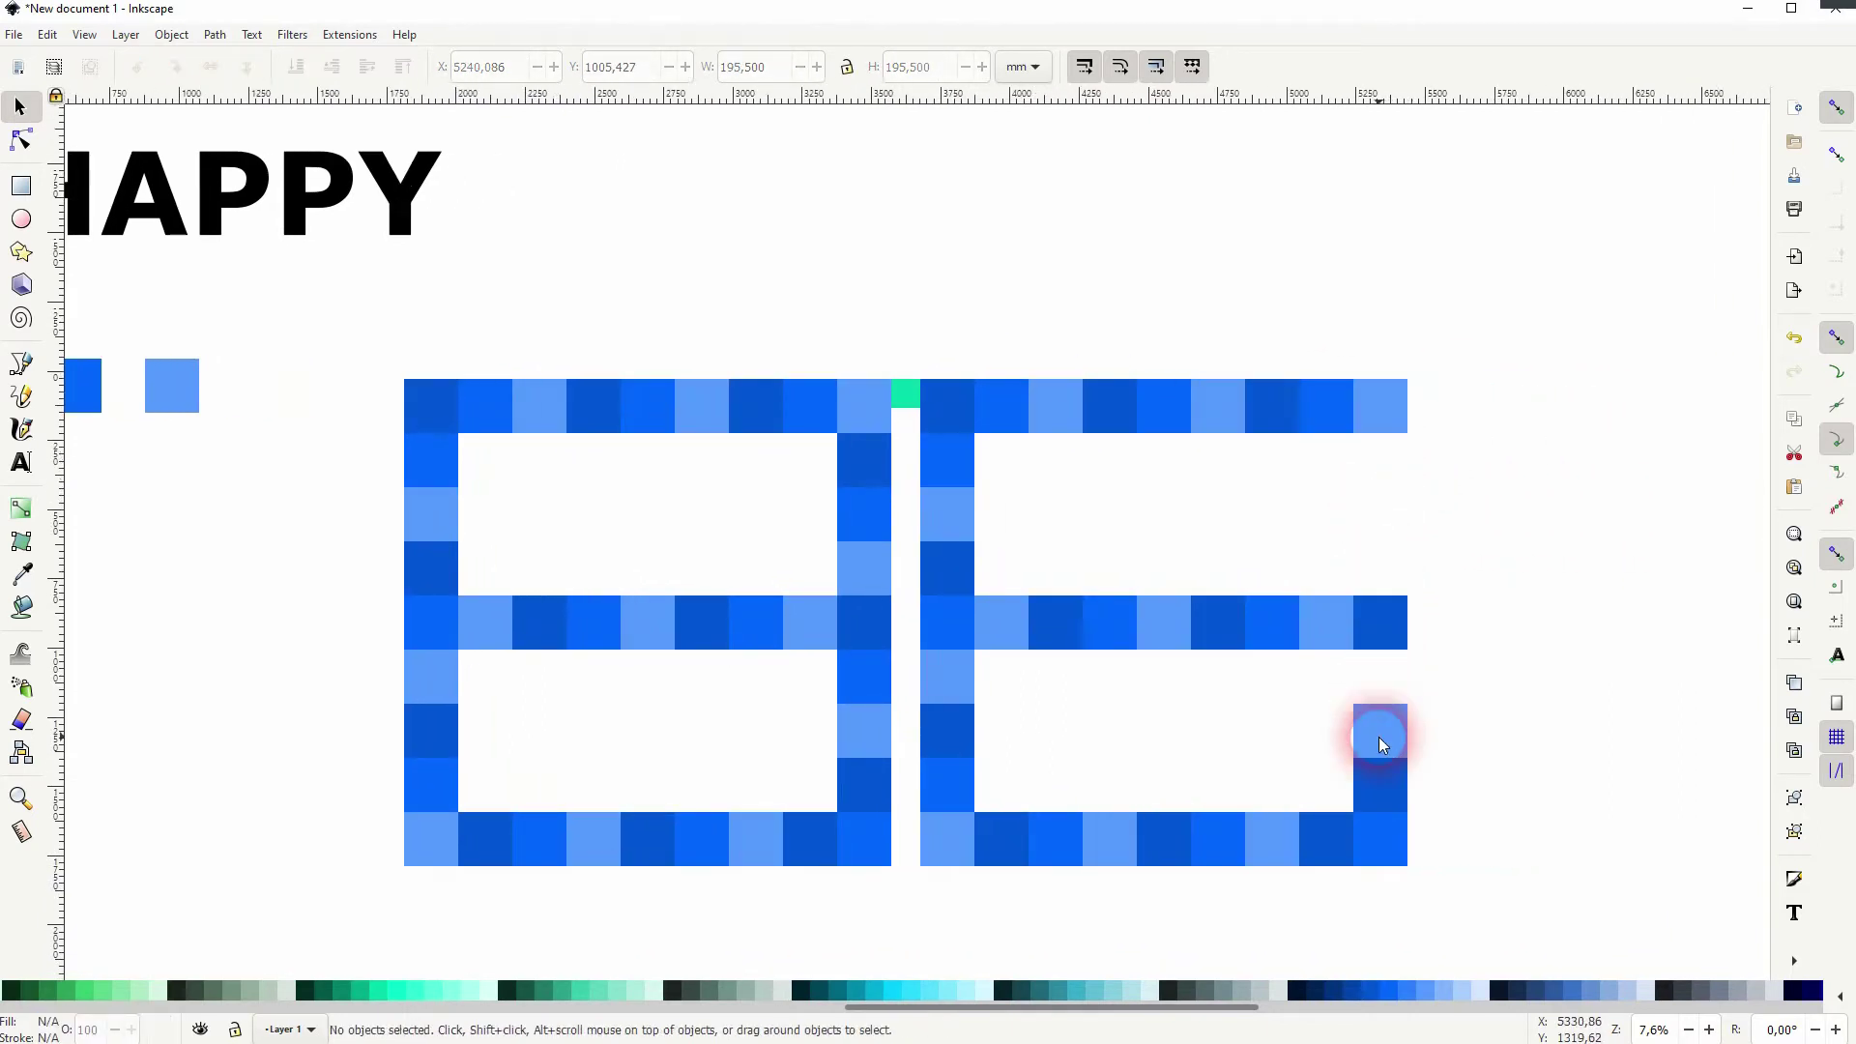
click(1380, 734)
key(Delete)
click(1380, 781)
key(Delete)
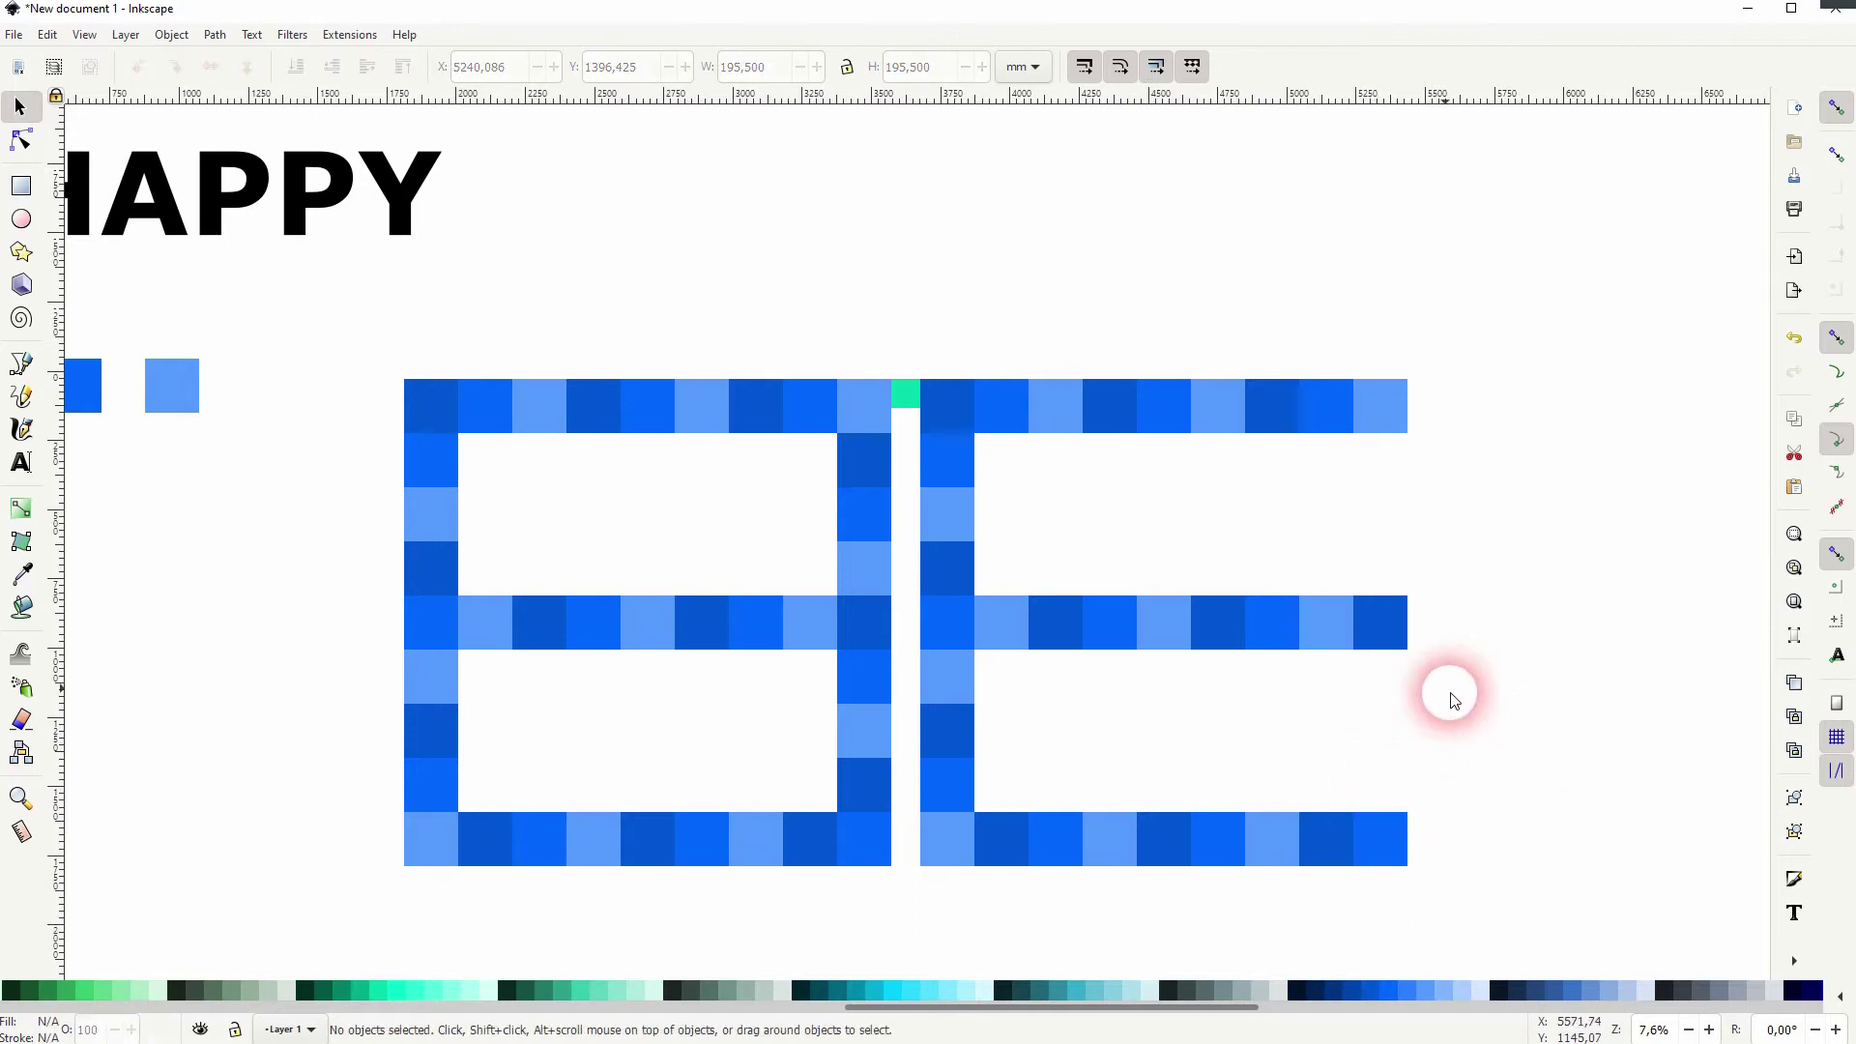
click(1386, 641)
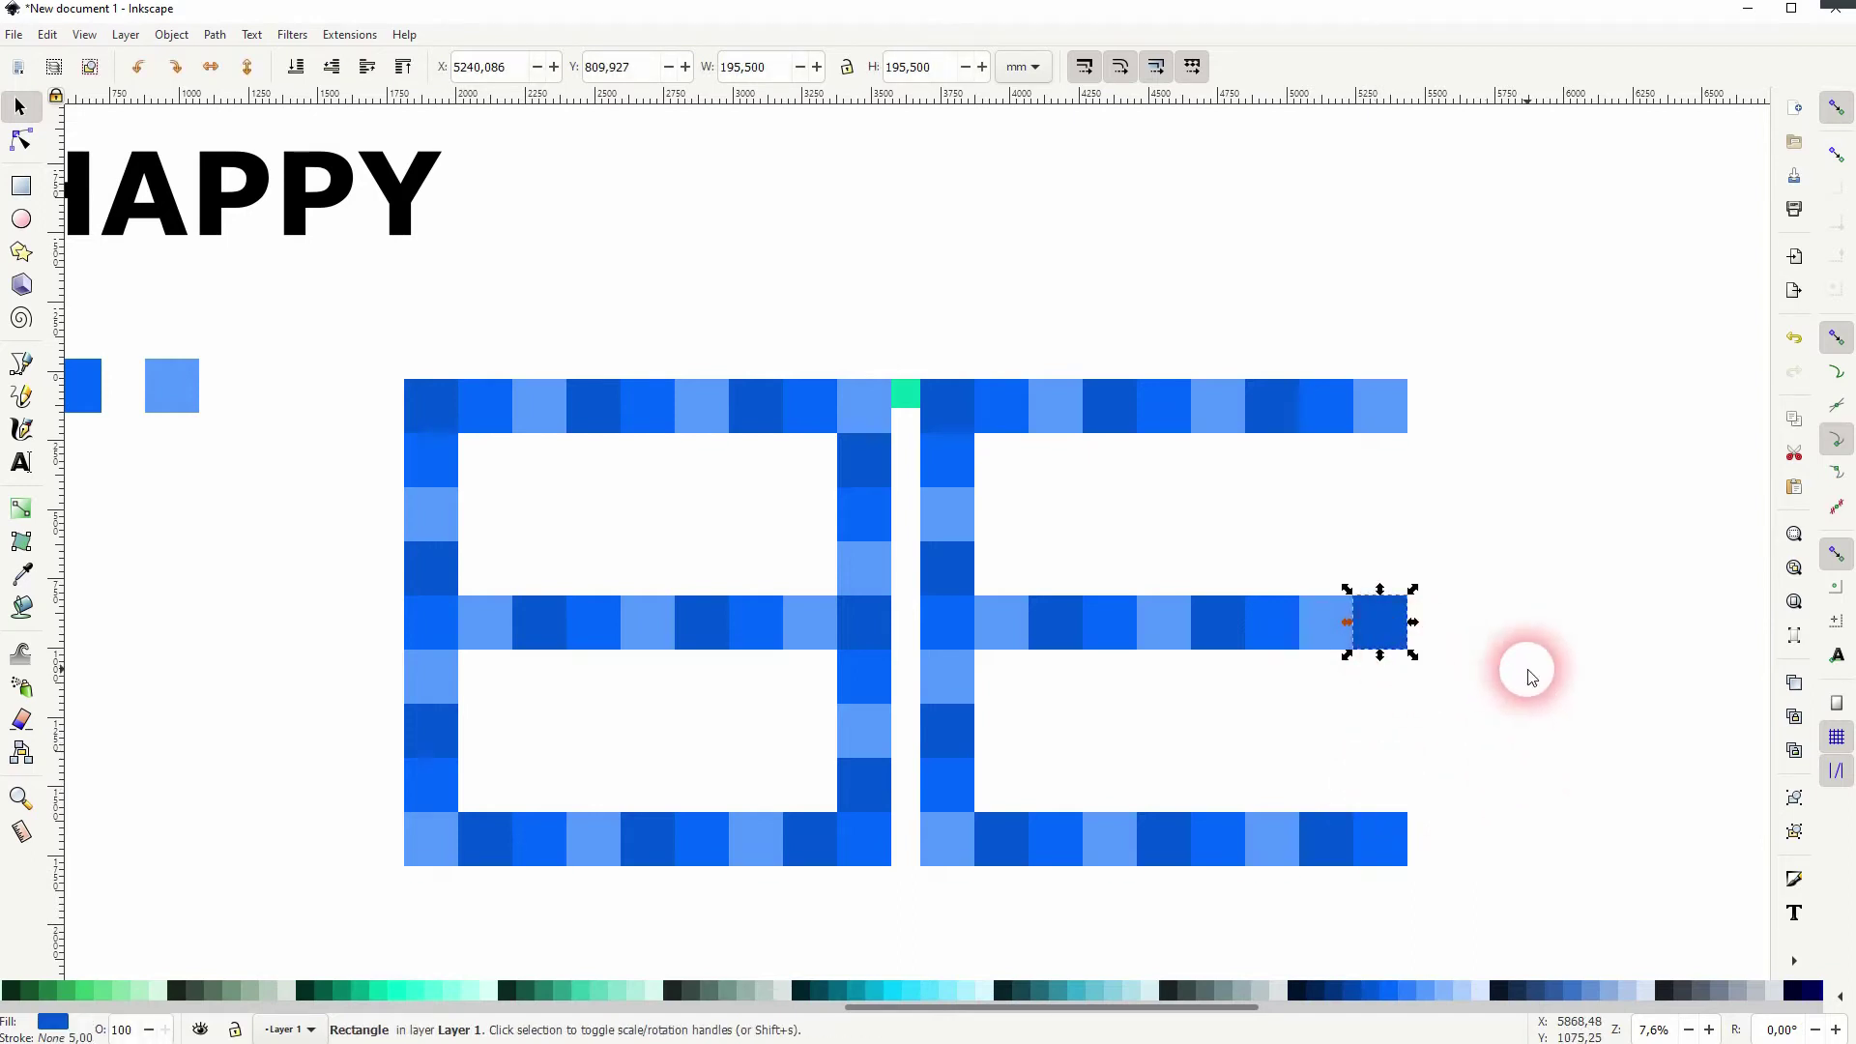
click(1535, 627)
Duplicate the green spacer and snap the copy to the right end of the E's top bar.
click(910, 410)
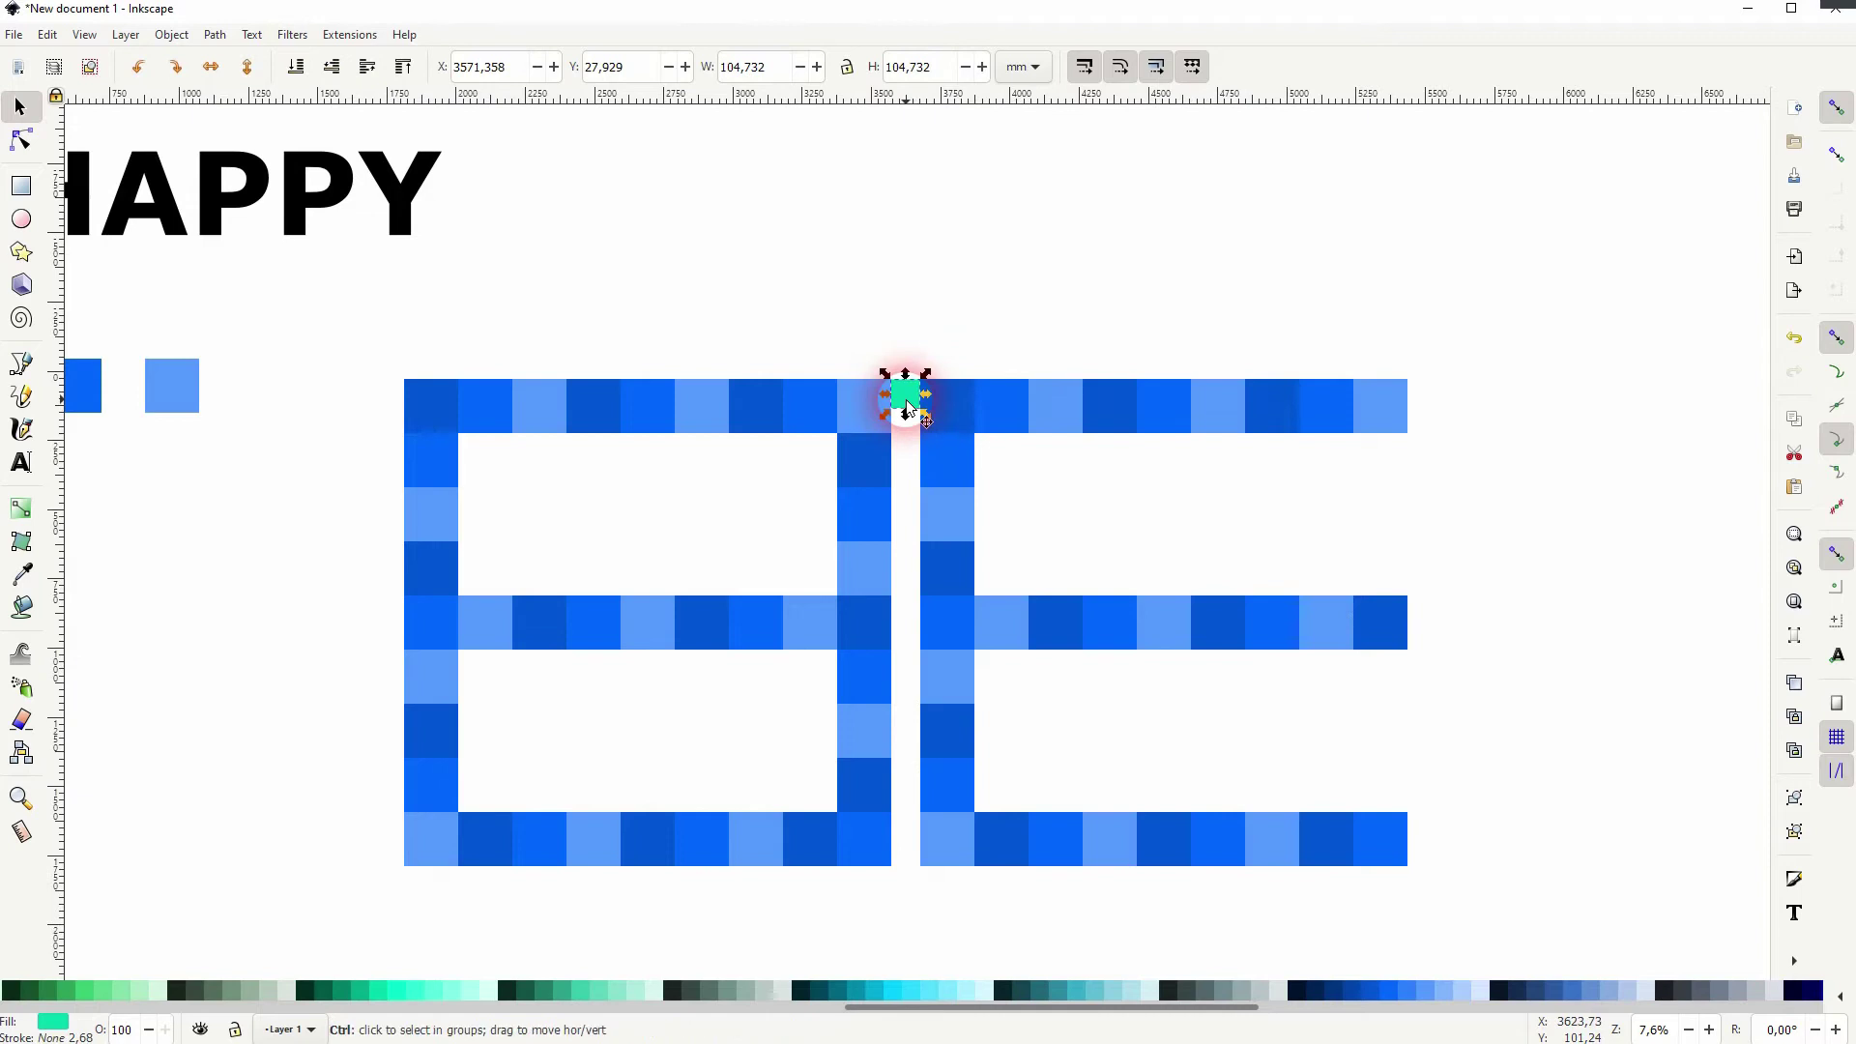
drag(930, 410, 1426, 404)
click(1537, 541)
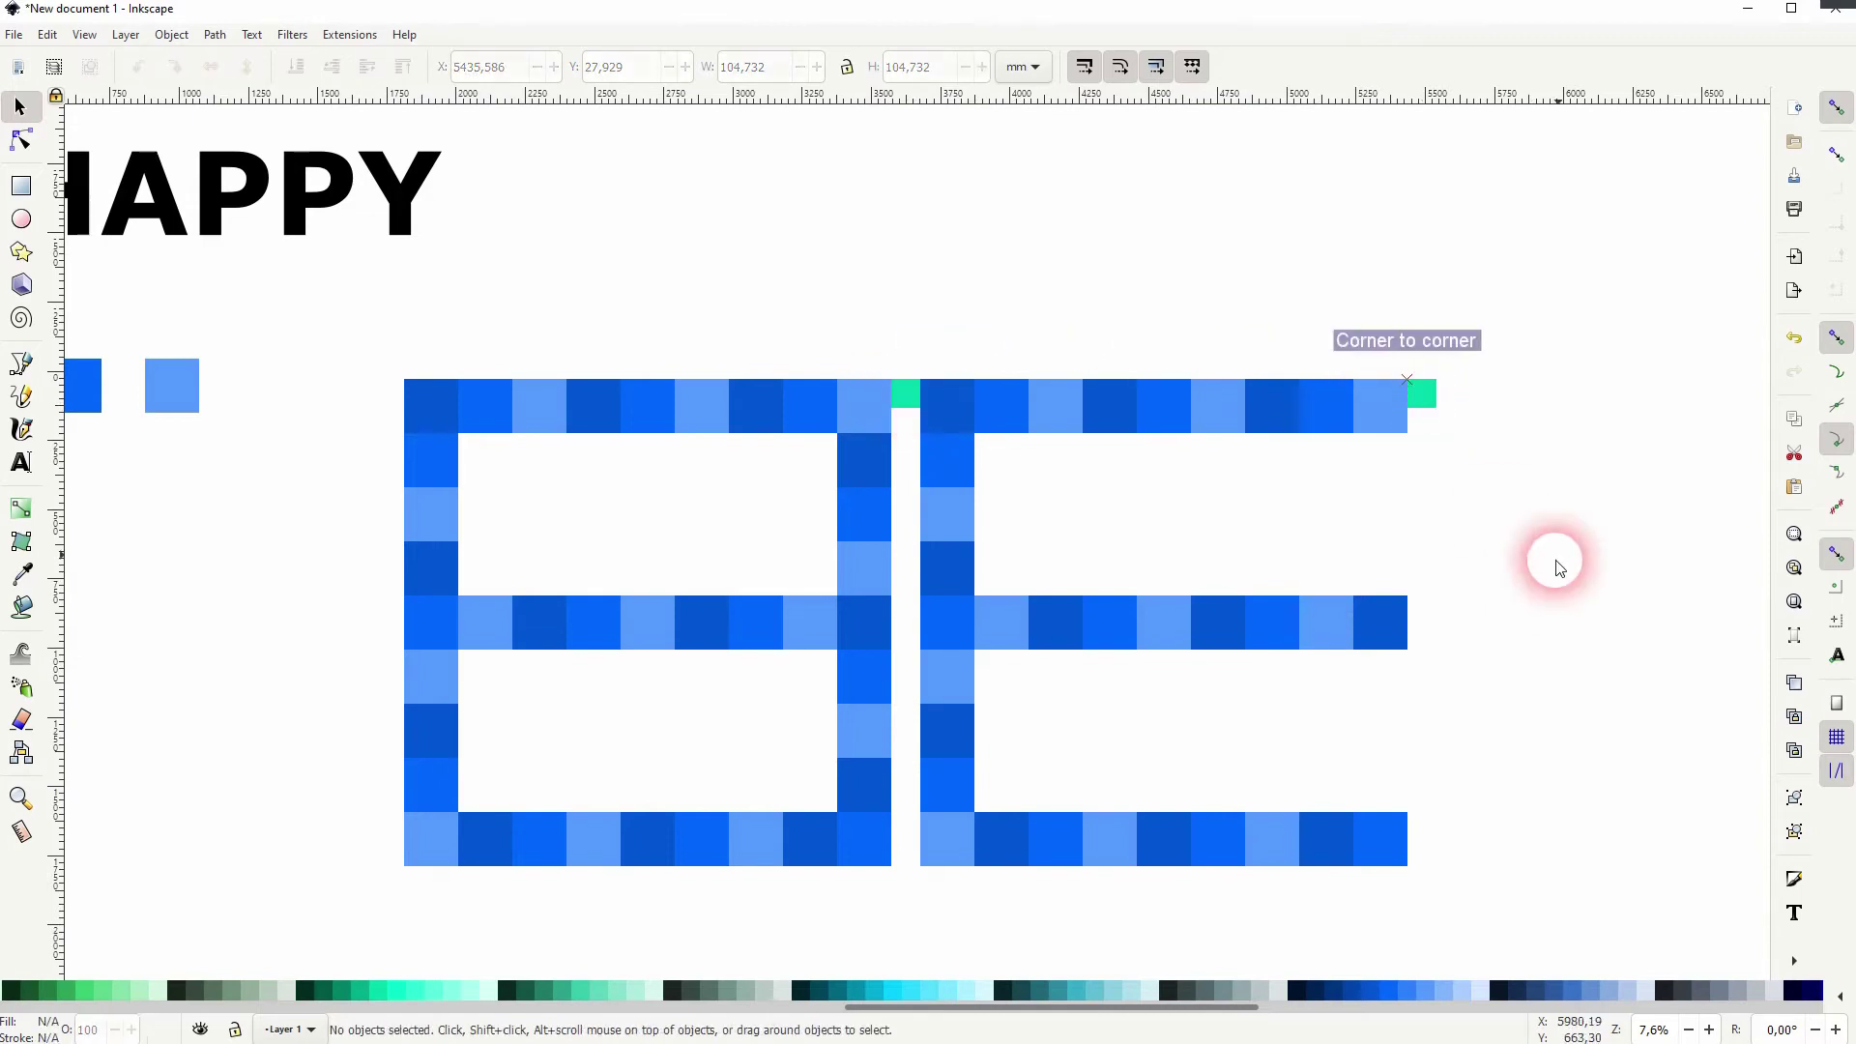
Duplicate the whole block letter B and snap the copy against the right side of the green spacer after the E.
key(space)
drag(1264, 541, 1056, 529)
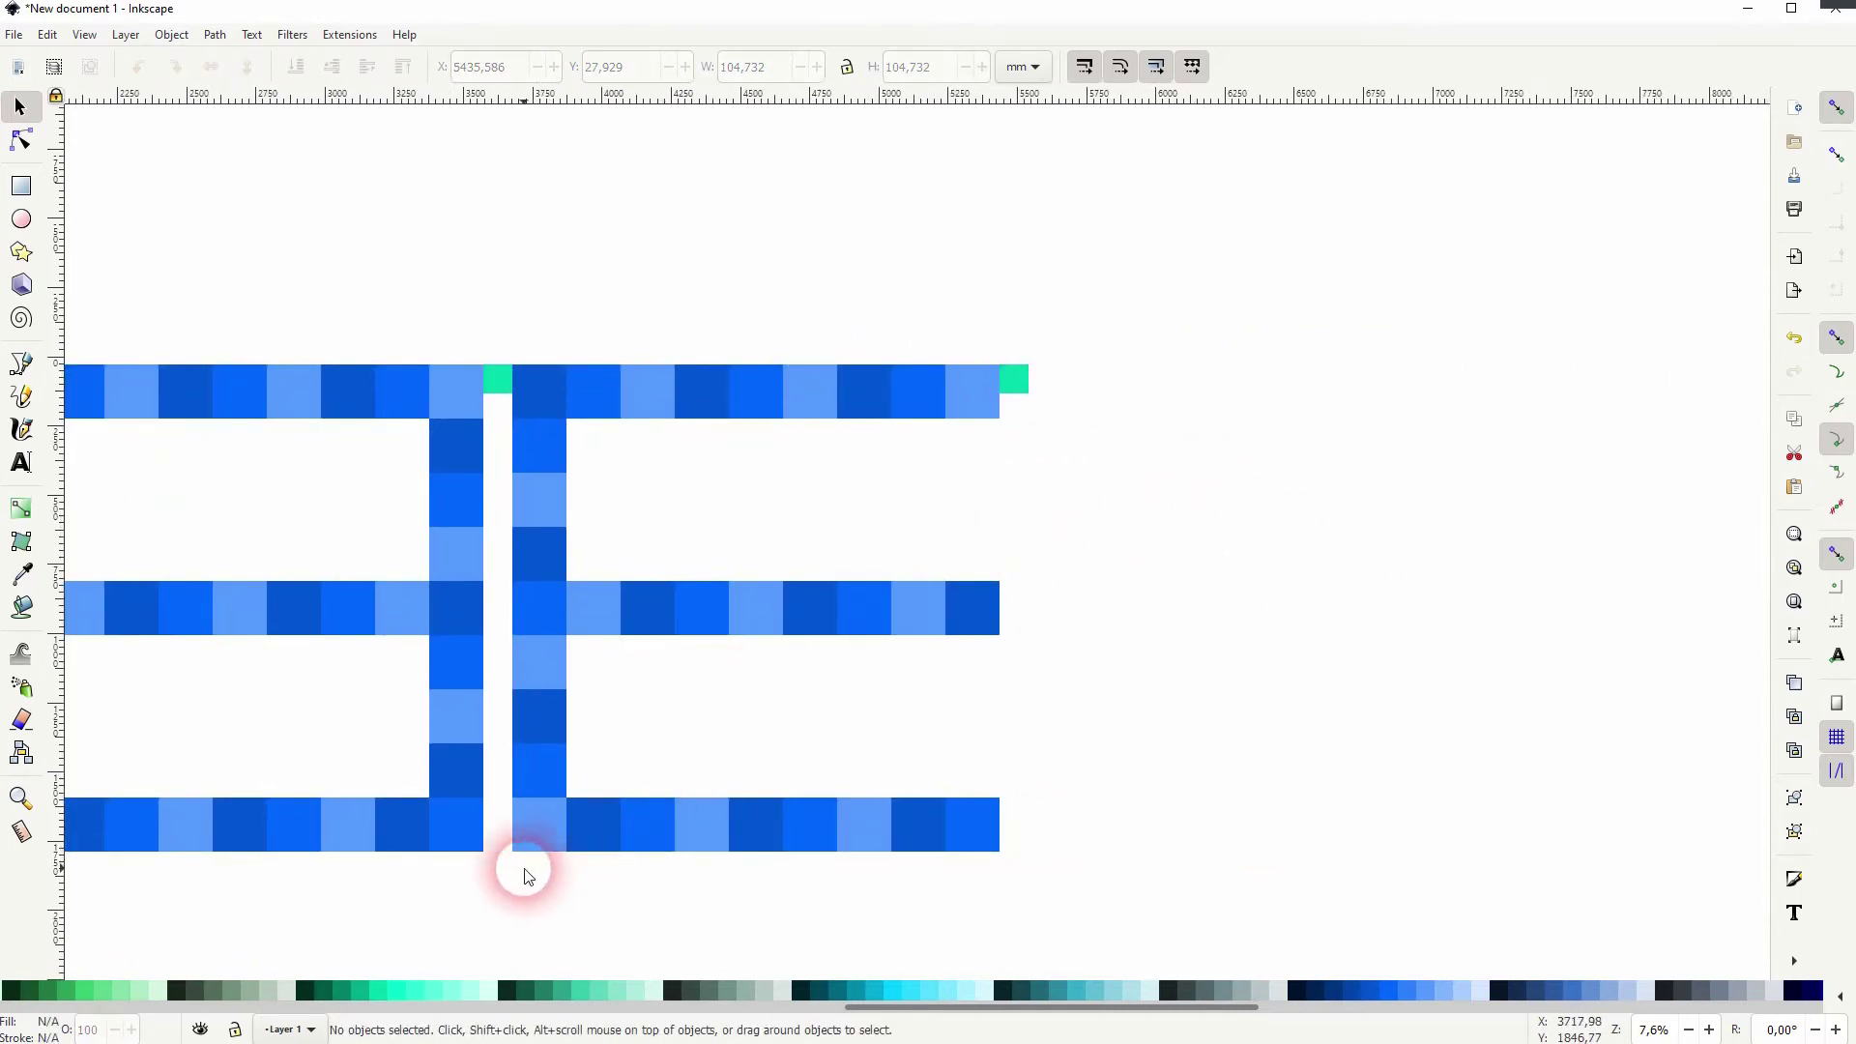
drag(502, 876, 727, 868)
drag(136, 873, 674, 290)
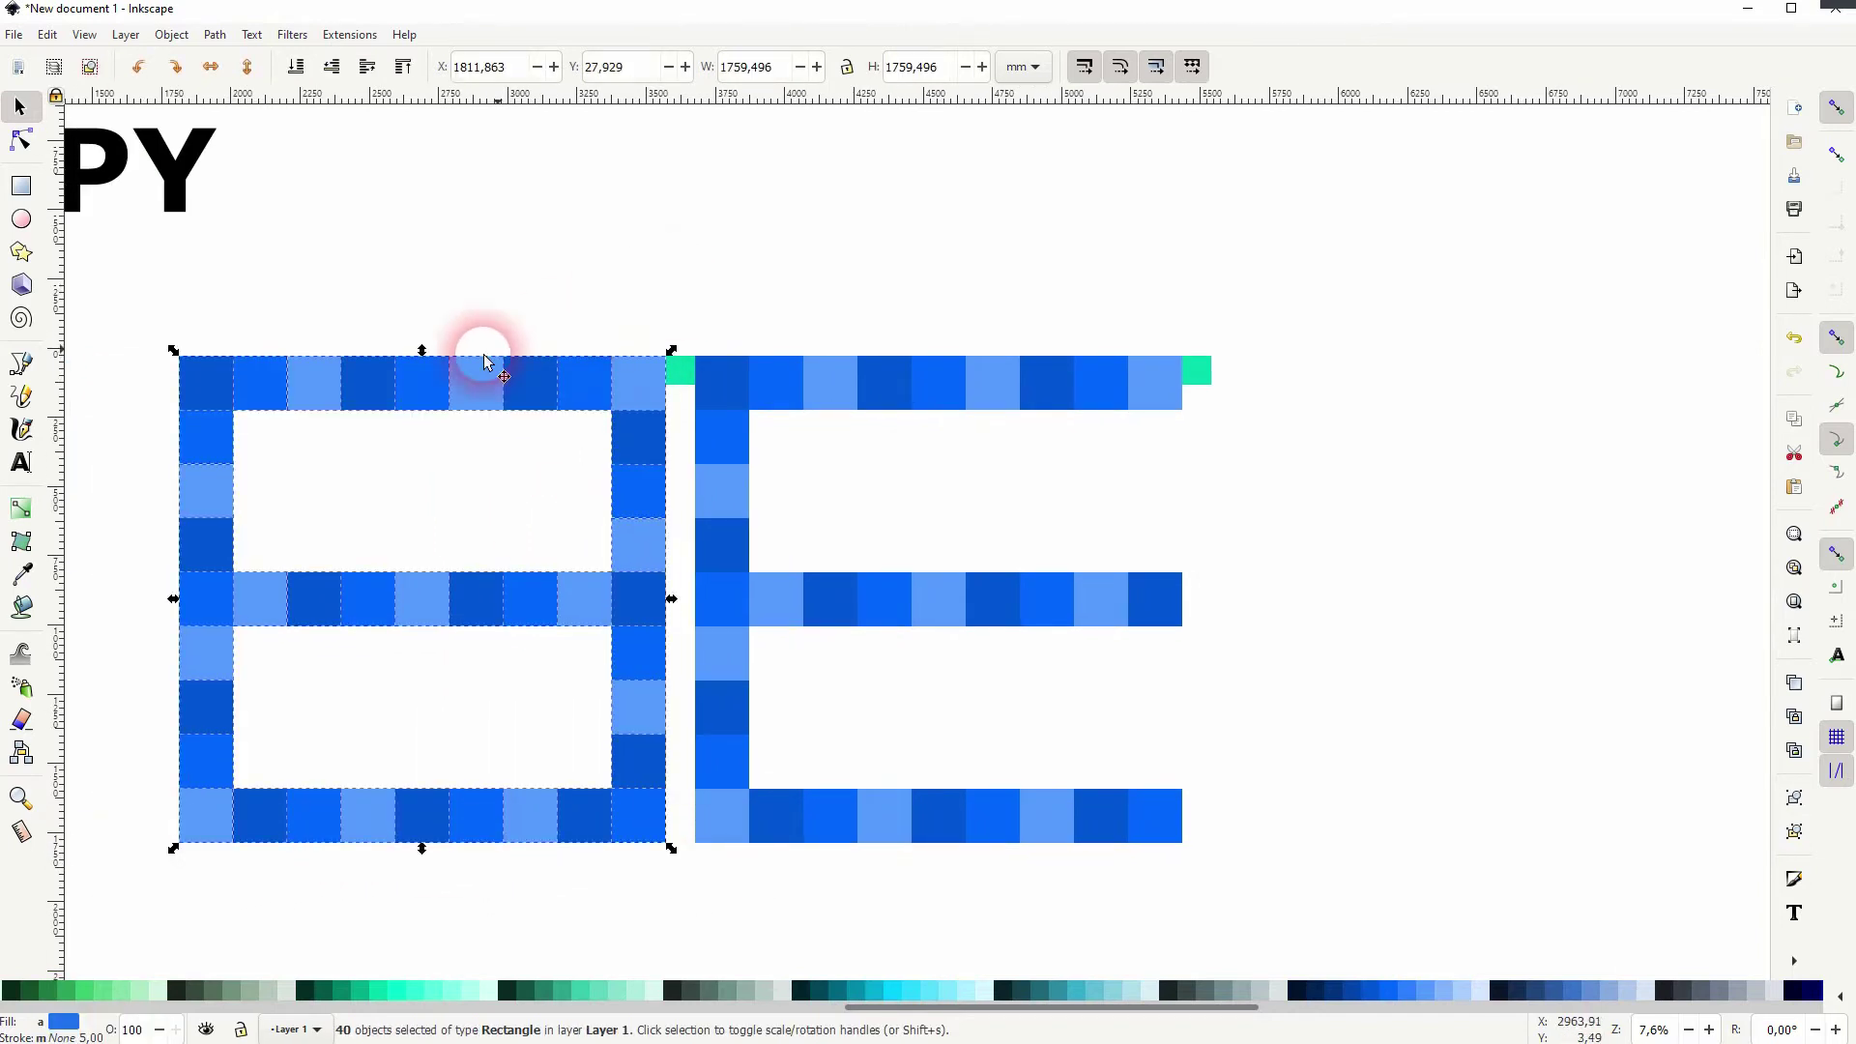
key(ctrl+d)
drag(205, 385, 1237, 385)
click(1479, 280)
Delete the middle squares of the third letter's top and bottom bars to turn it into an H.
drag(1249, 293, 1653, 484)
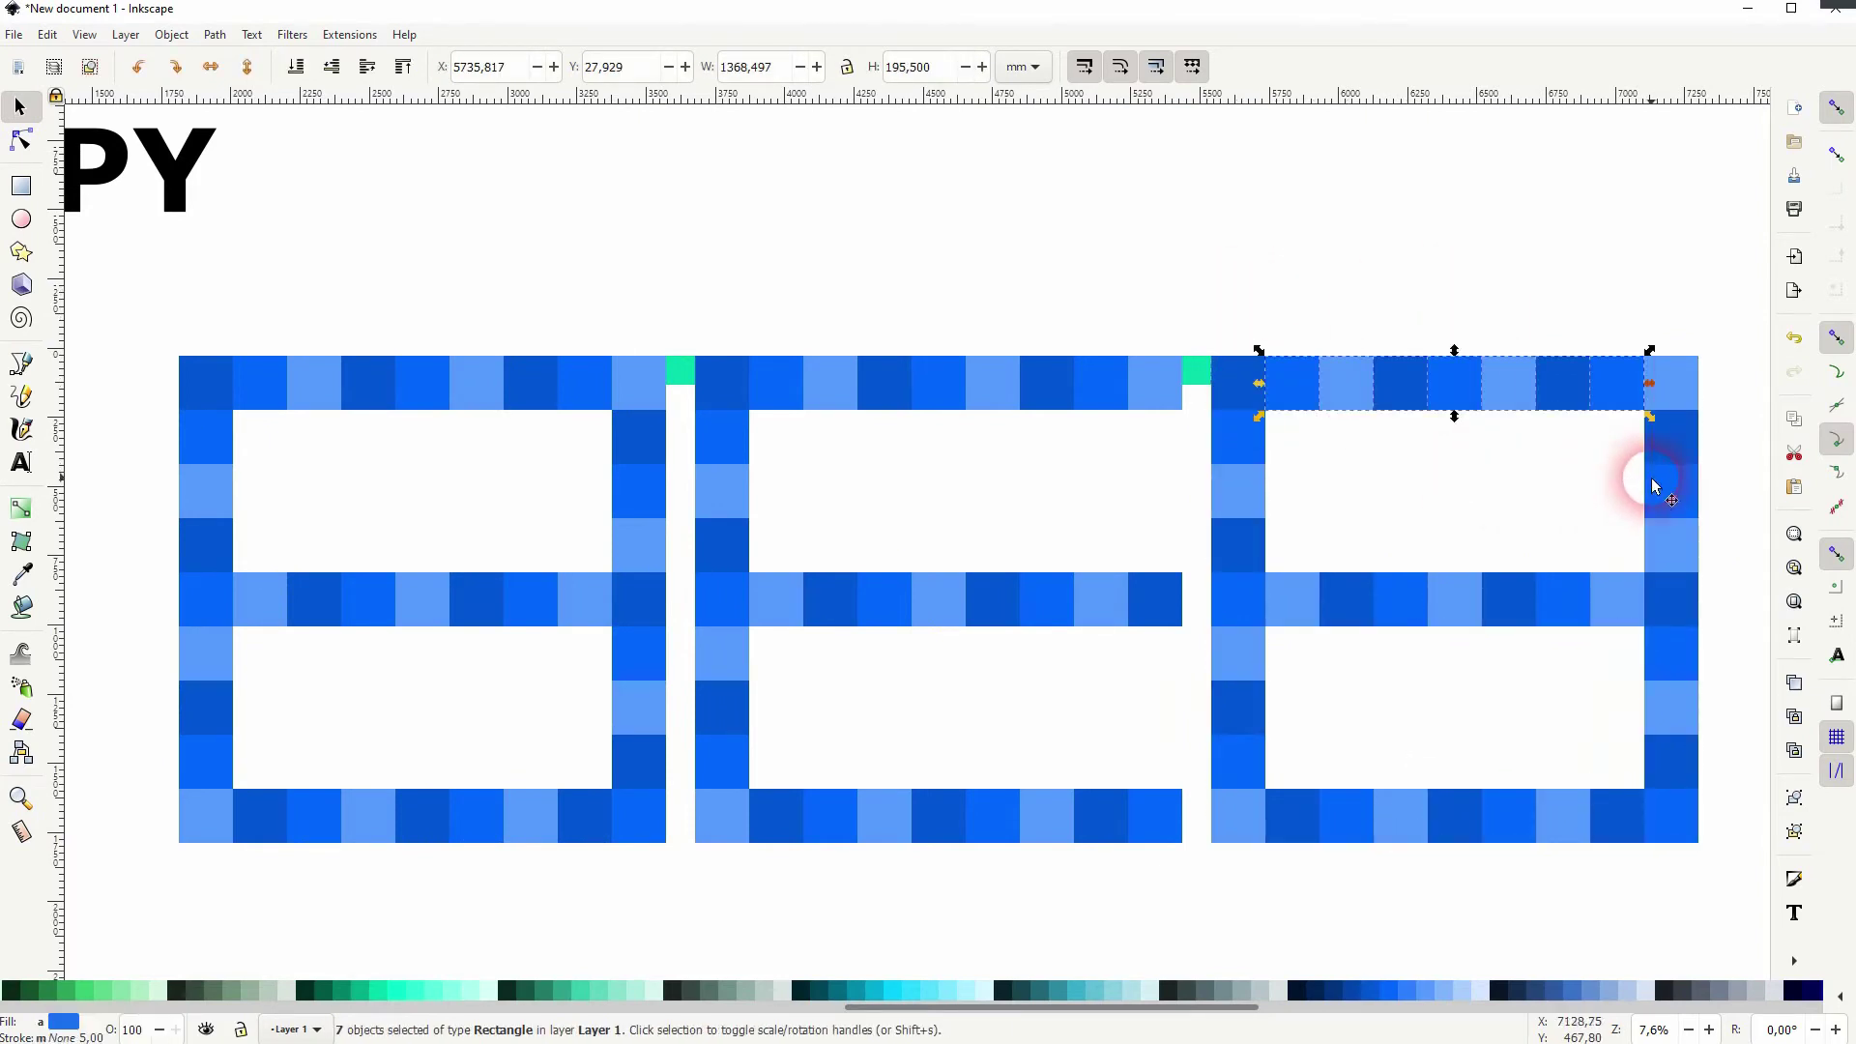
key(Delete)
drag(1257, 882, 1567, 675)
key(Delete)
key(space)
drag(158, 855, 705, 223)
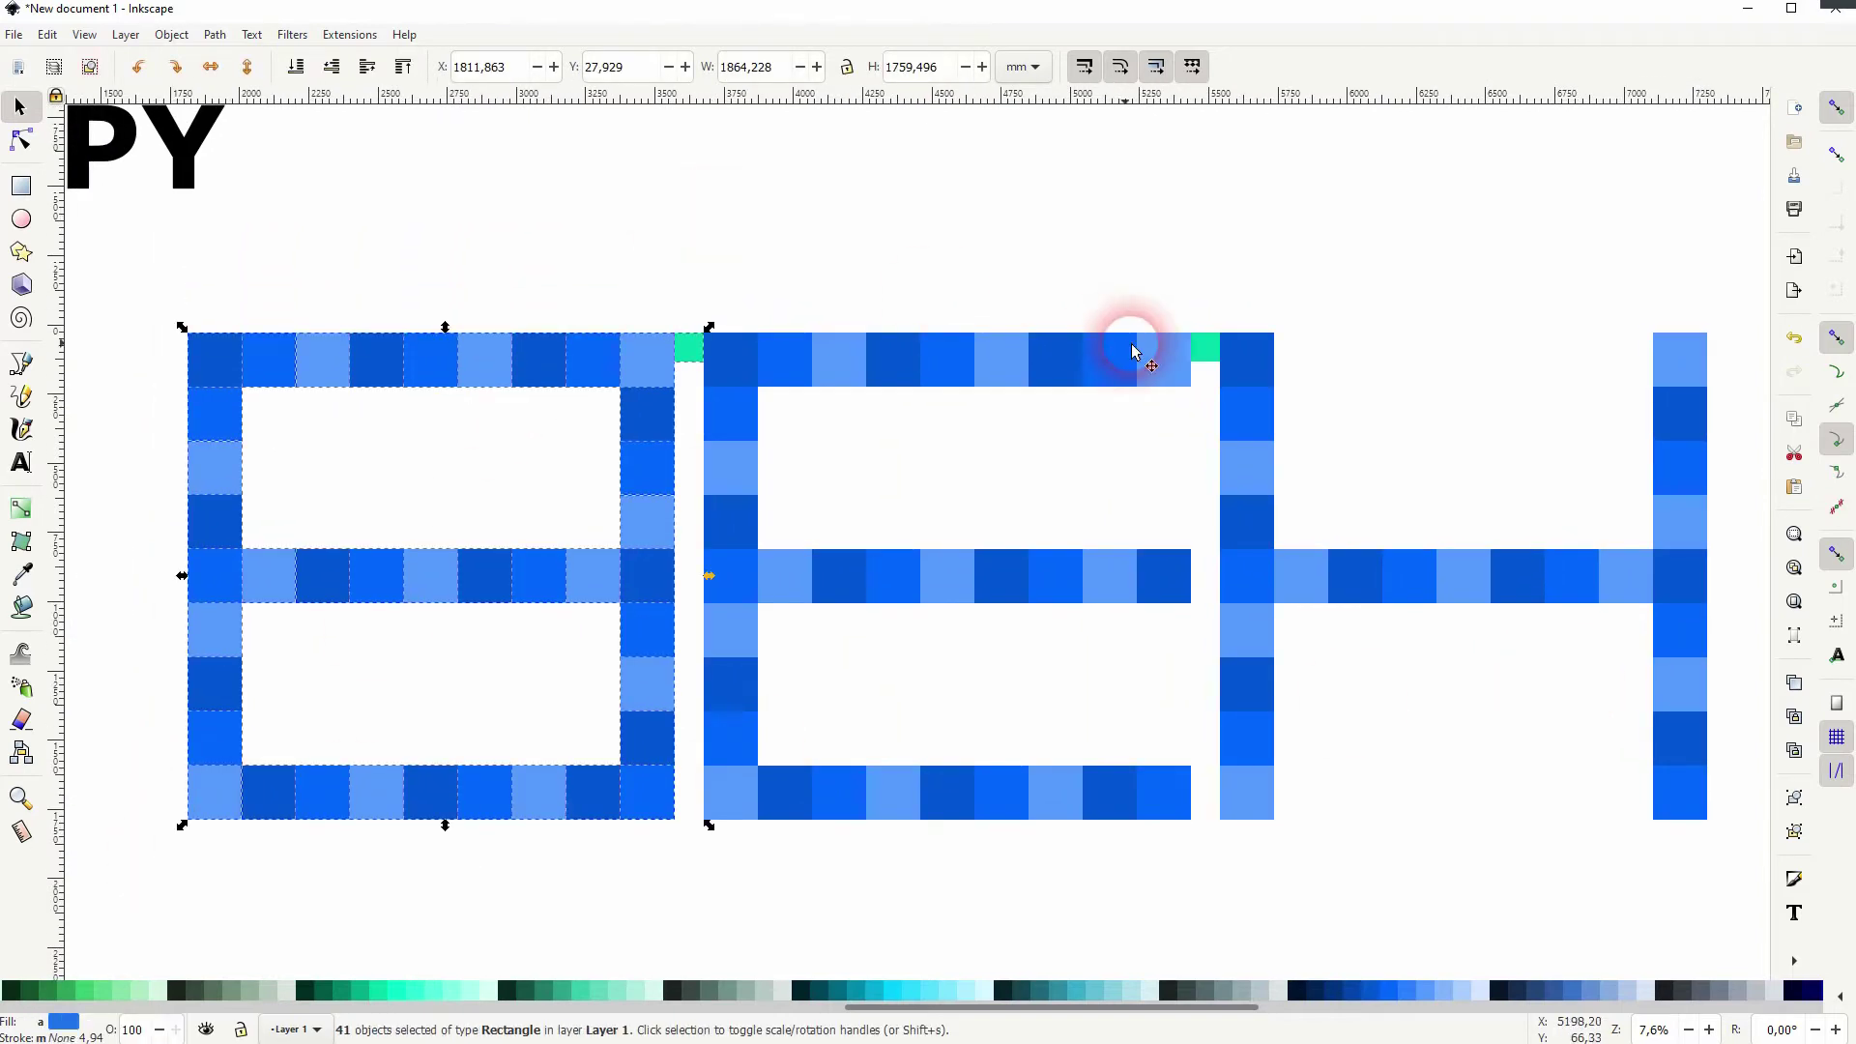
click(1204, 350)
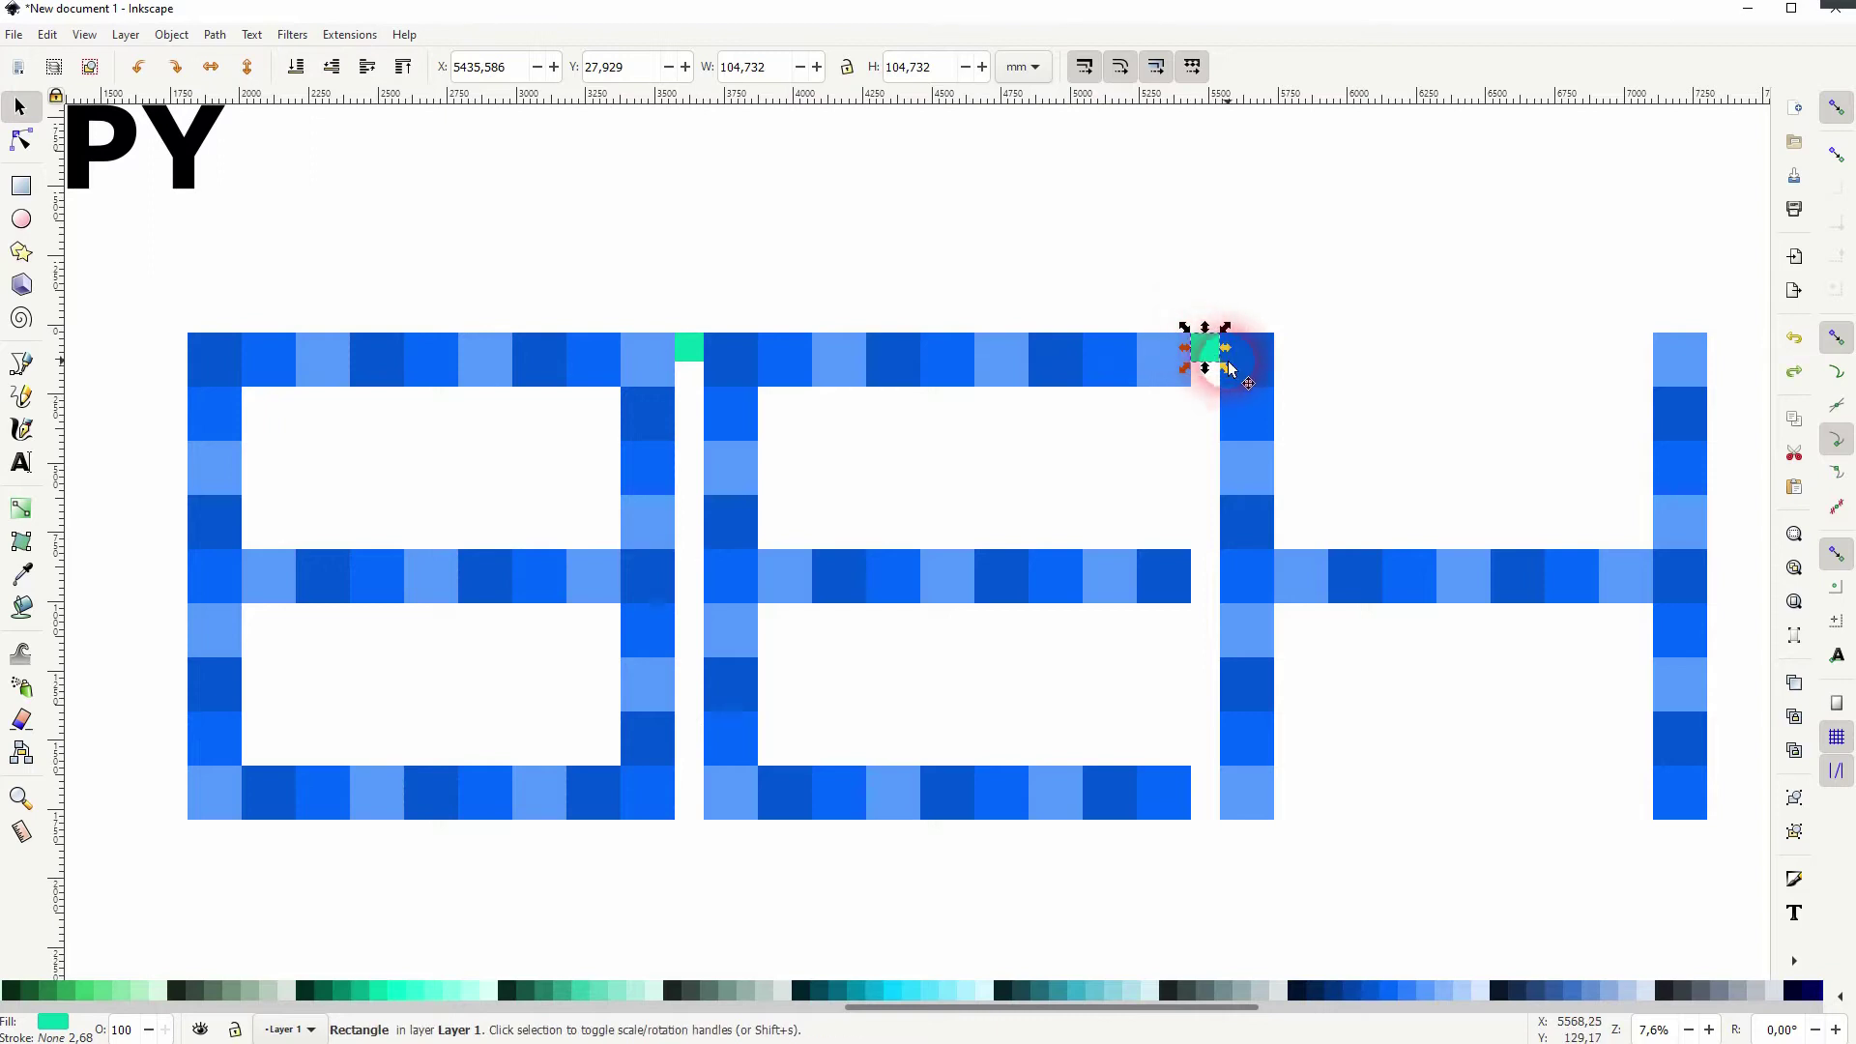
drag(1207, 363, 1730, 333)
key(ctrl+z)
Duplicate the green spacer and snap the copy to the upper-right corner of the H.
click(1230, 315)
click(1201, 344)
drag(1202, 343, 1709, 339)
key(Escape)
Duplicate the B with its green spacer beside the H and delete the copy's bottom middle squares to form an A.
drag(133, 874, 745, 203)
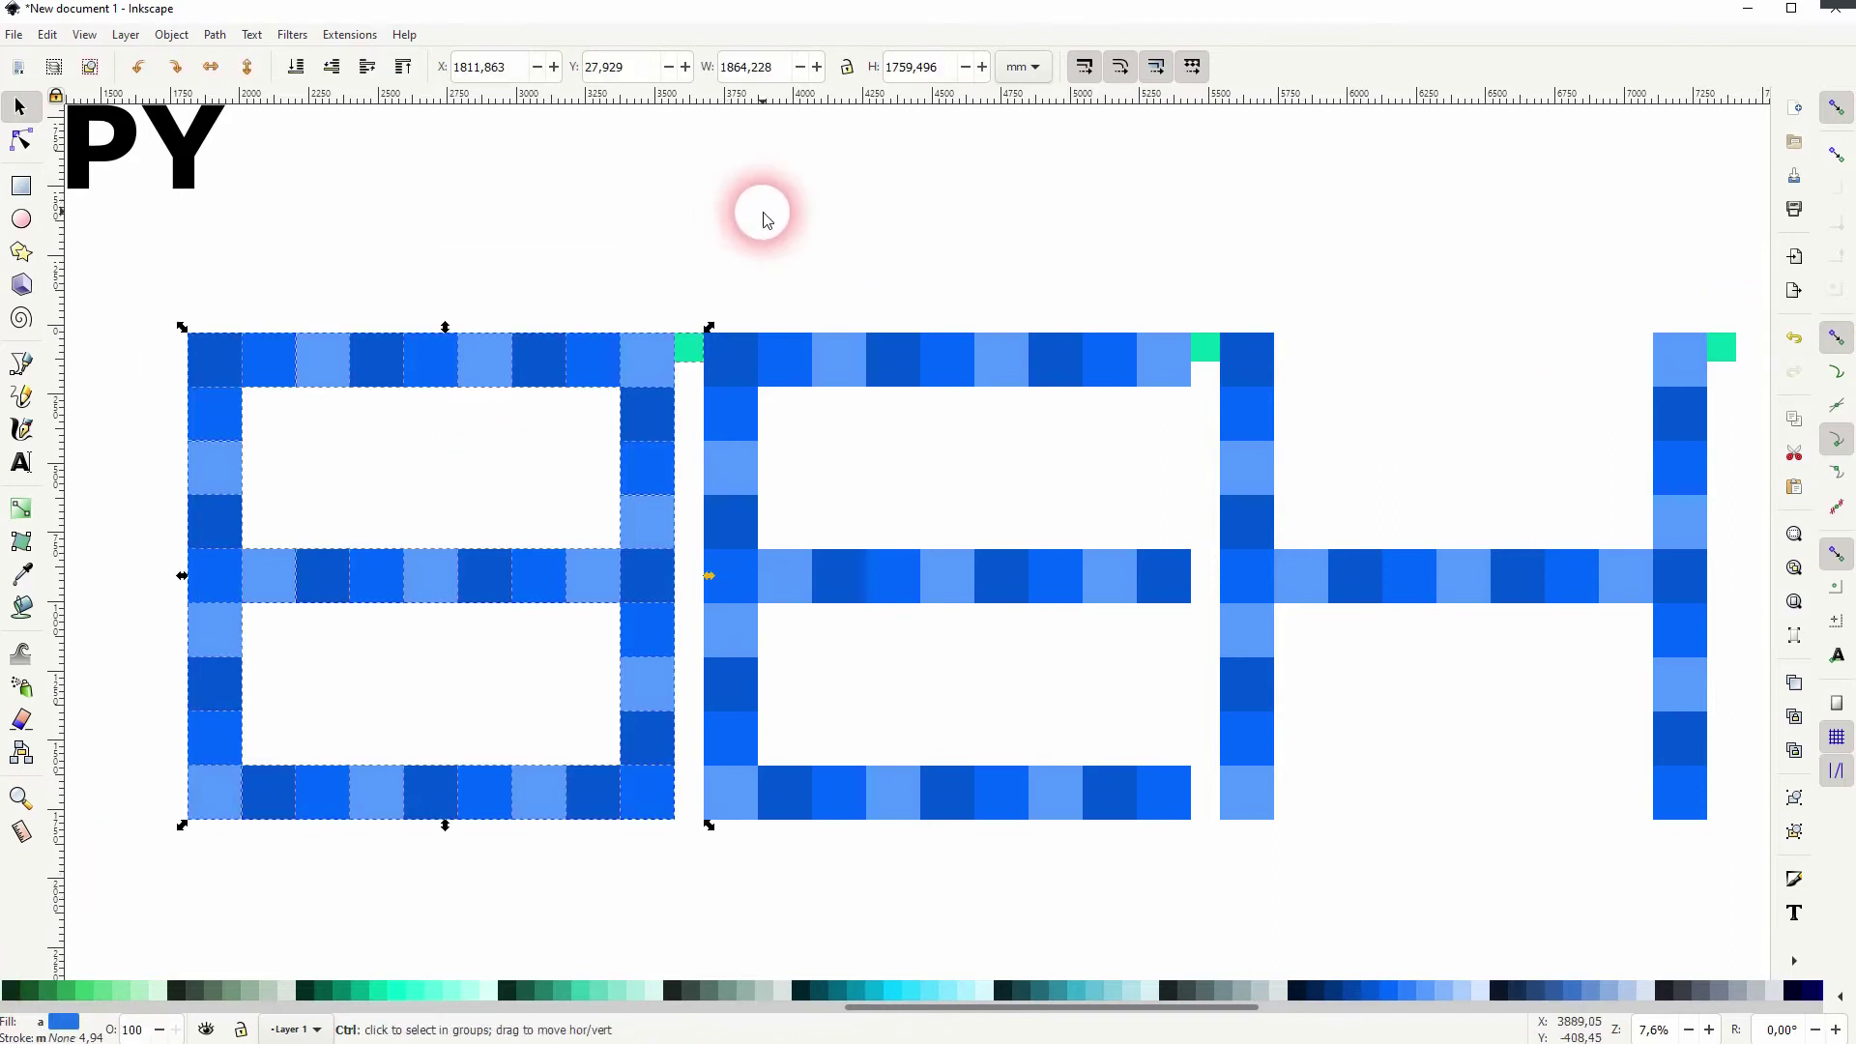
scroll(773, 319, down, 1)
drag(393, 339, 1491, 357)
drag(1487, 391, 799, 457)
key(Escape)
drag(785, 769, 1083, 667)
key(Delete)
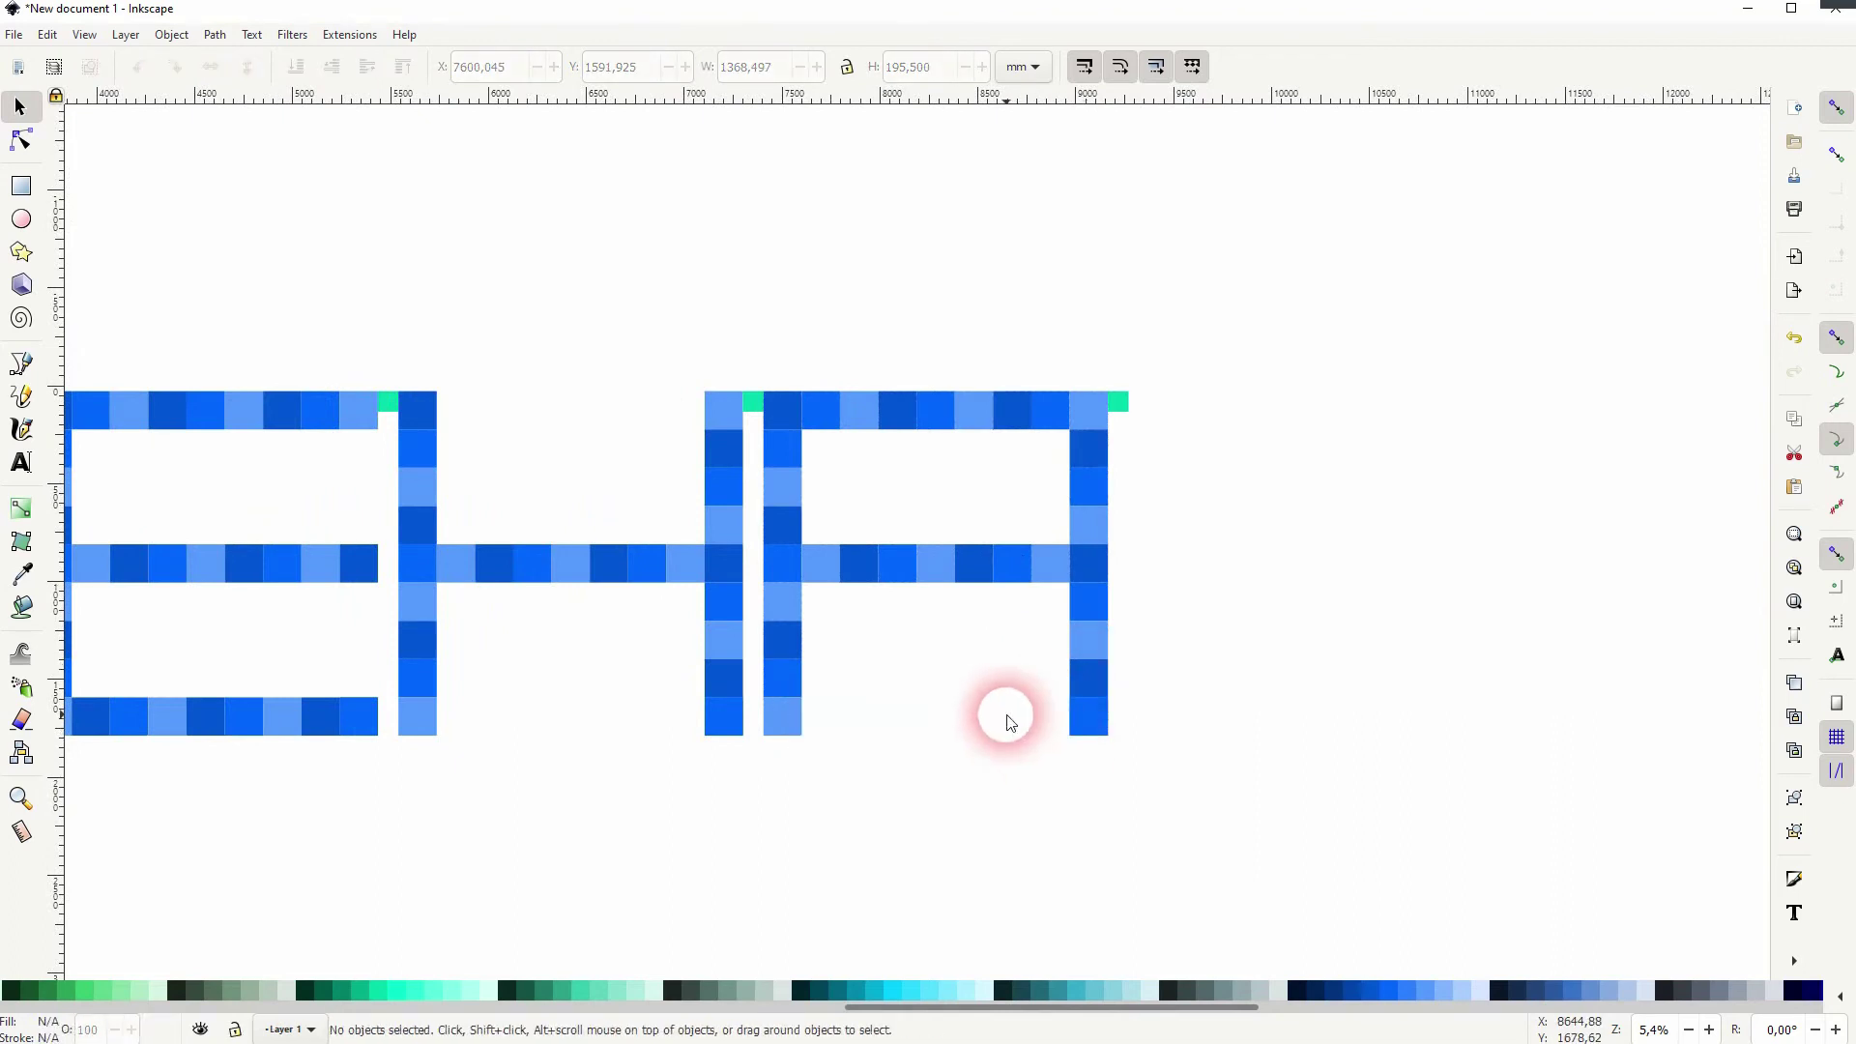
Duplicate the A with its spacer to its right and delete the copy's lower right leg to form a P.
drag(759, 762, 1182, 301)
key(ctrl+d)
drag(803, 418, 1169, 418)
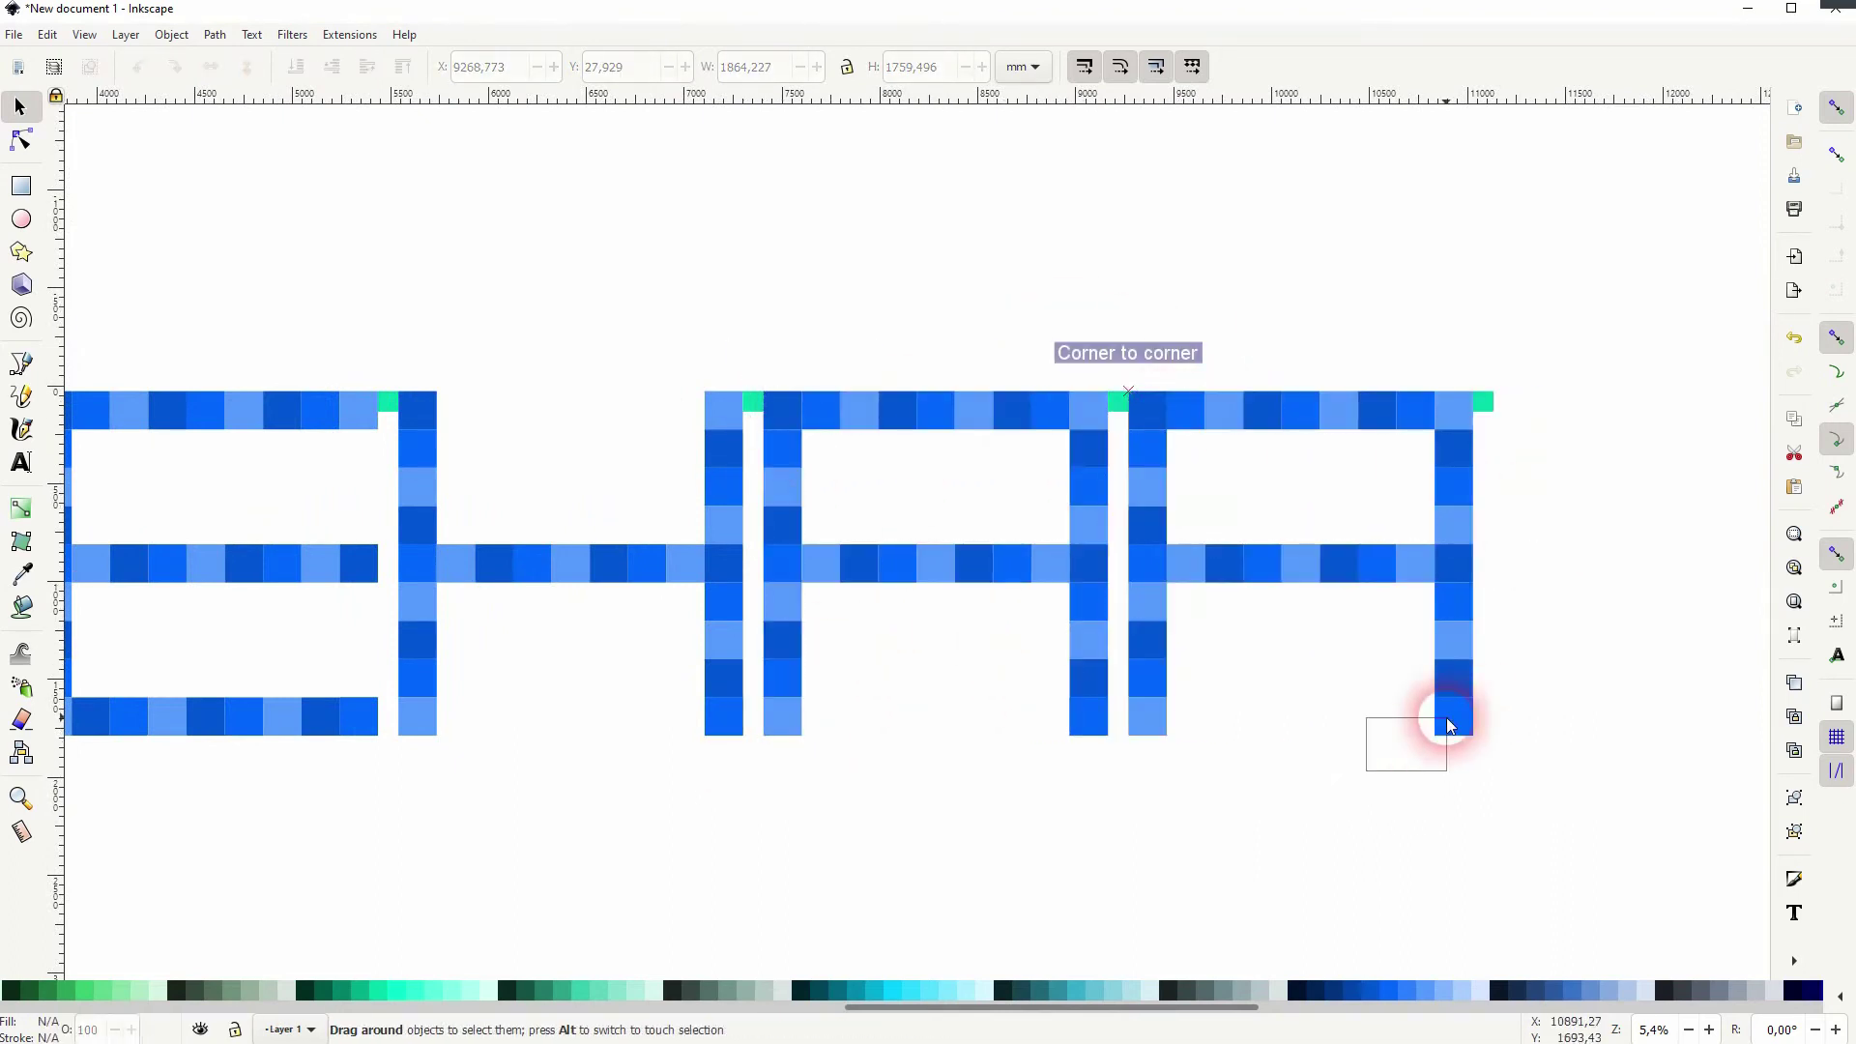
drag(1389, 750, 1553, 567)
key(Delete)
Duplicate the P with its spacer and snap the copy directly to its right.
drag(1115, 757, 1557, 350)
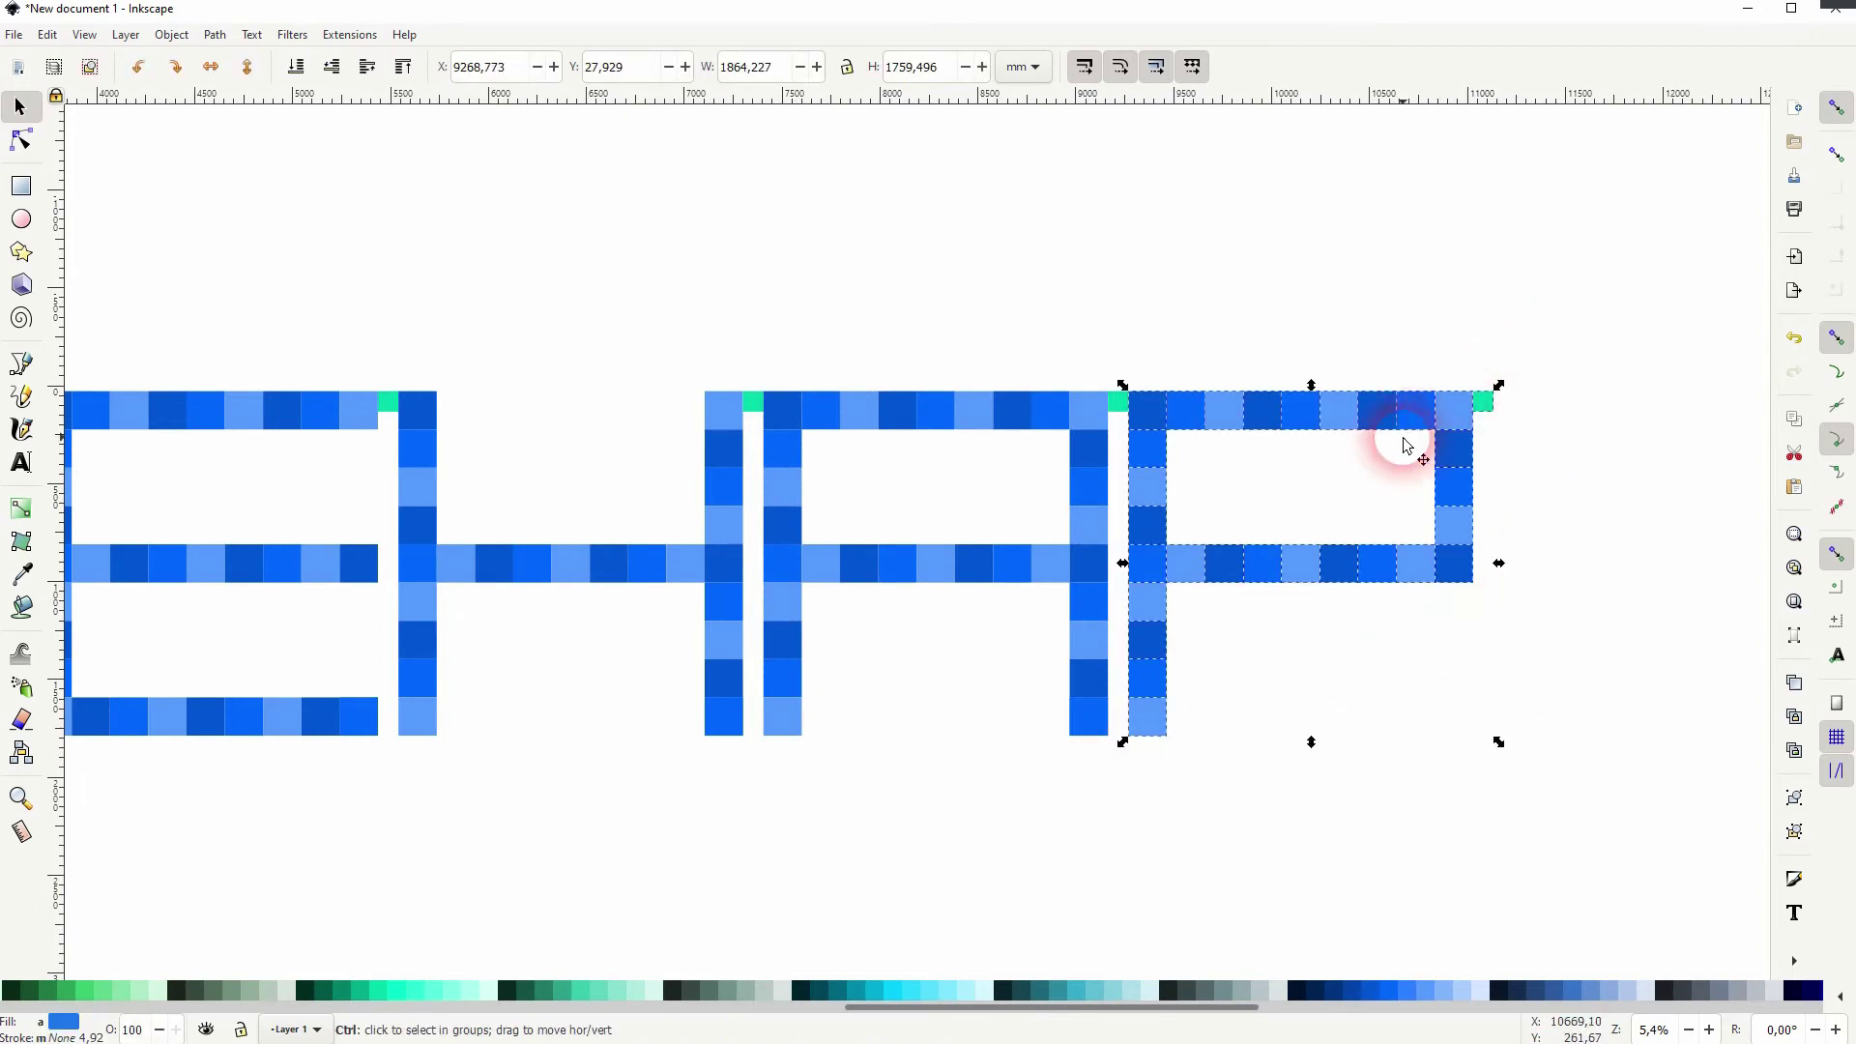
key(ctrl+d)
drag(1146, 415, 1517, 416)
click(1634, 675)
Duplicate the whole letter B and snap the copy against the green spacer after the second P.
key(space)
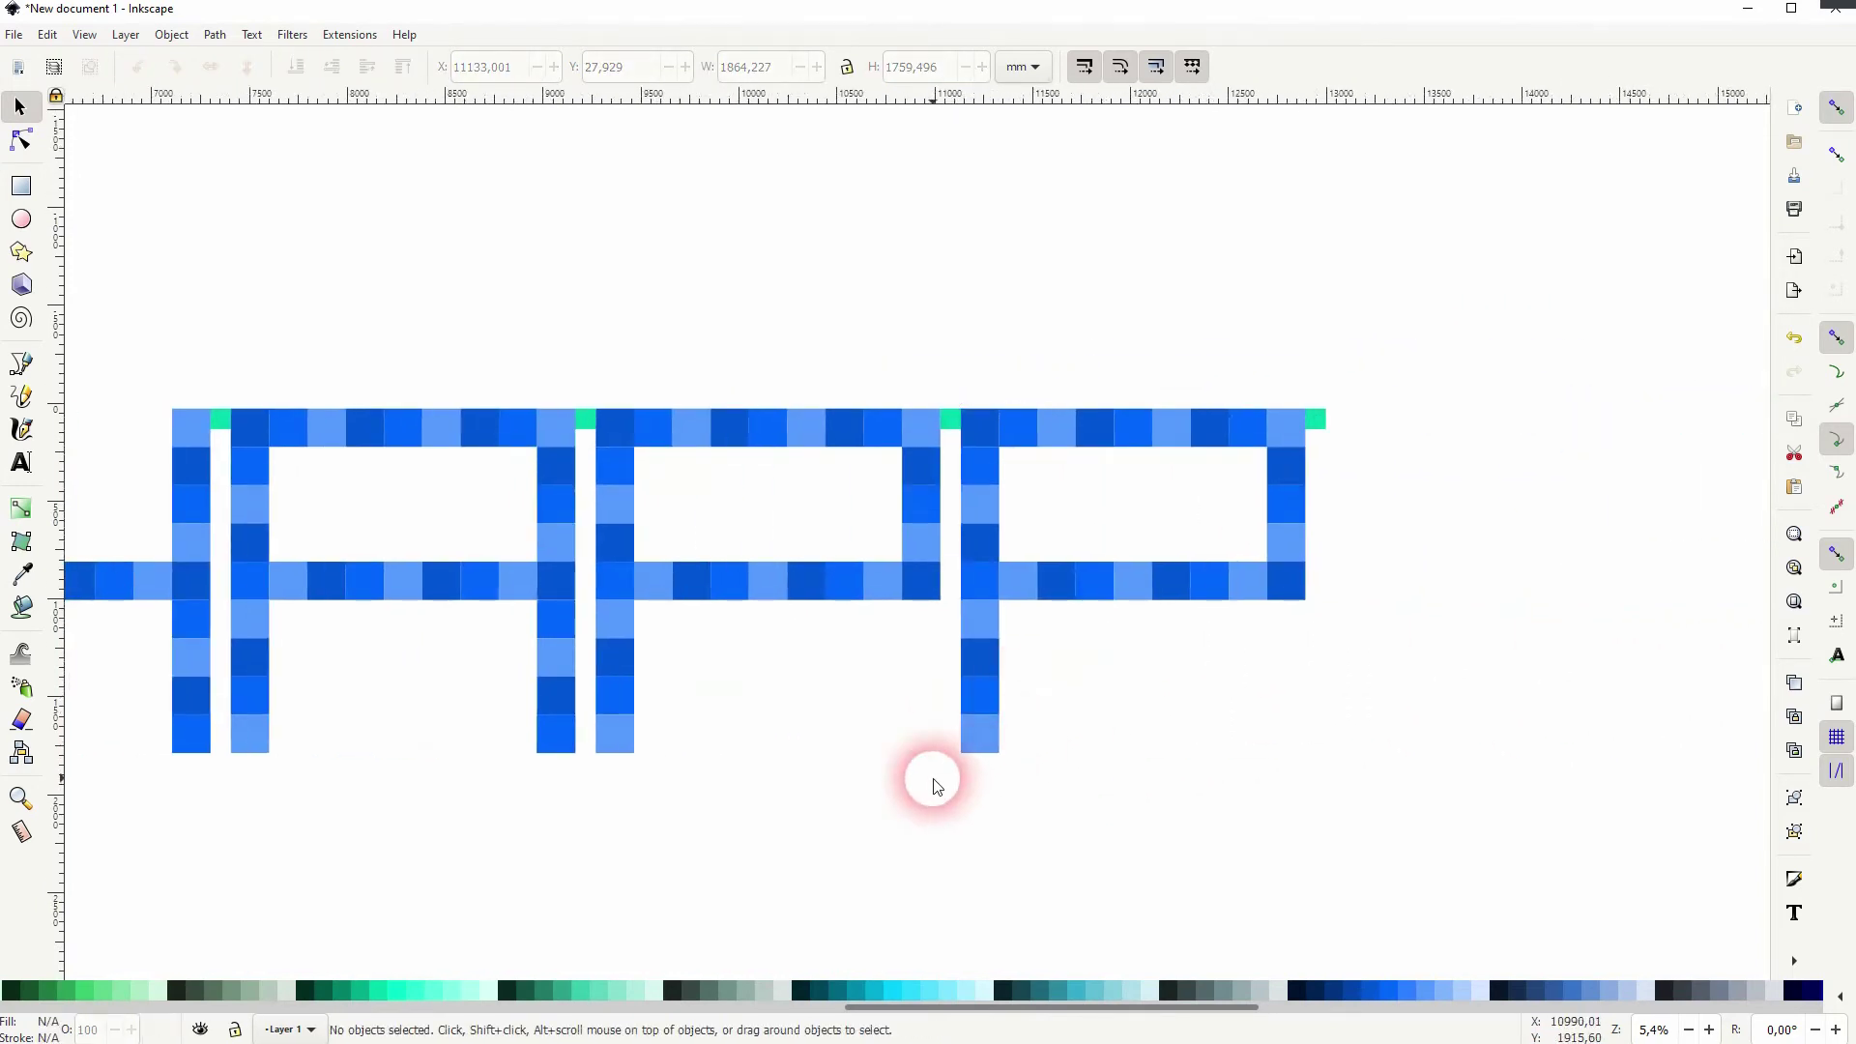
key(space)
scroll(857, 743, down, 2)
key(space)
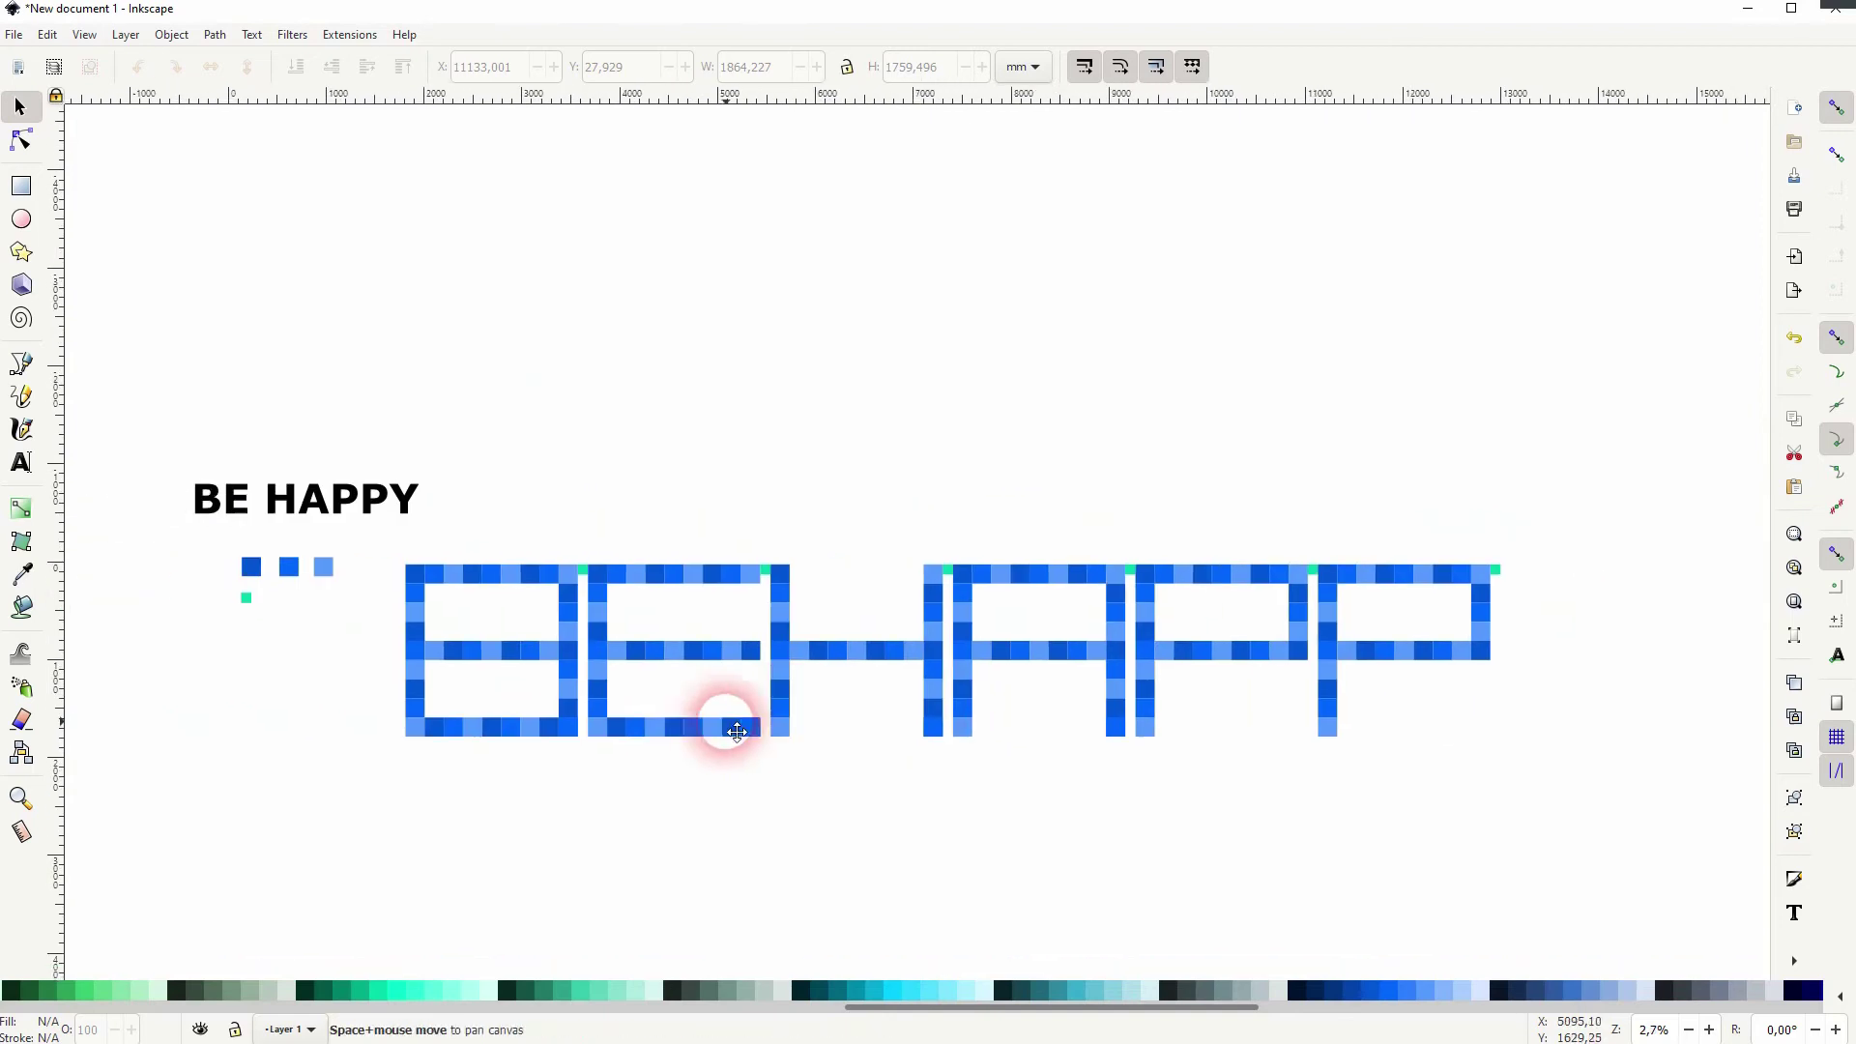
drag(375, 752, 580, 514)
key(ctrl+d)
drag(414, 560, 1534, 585)
scroll(1669, 663, up, 3)
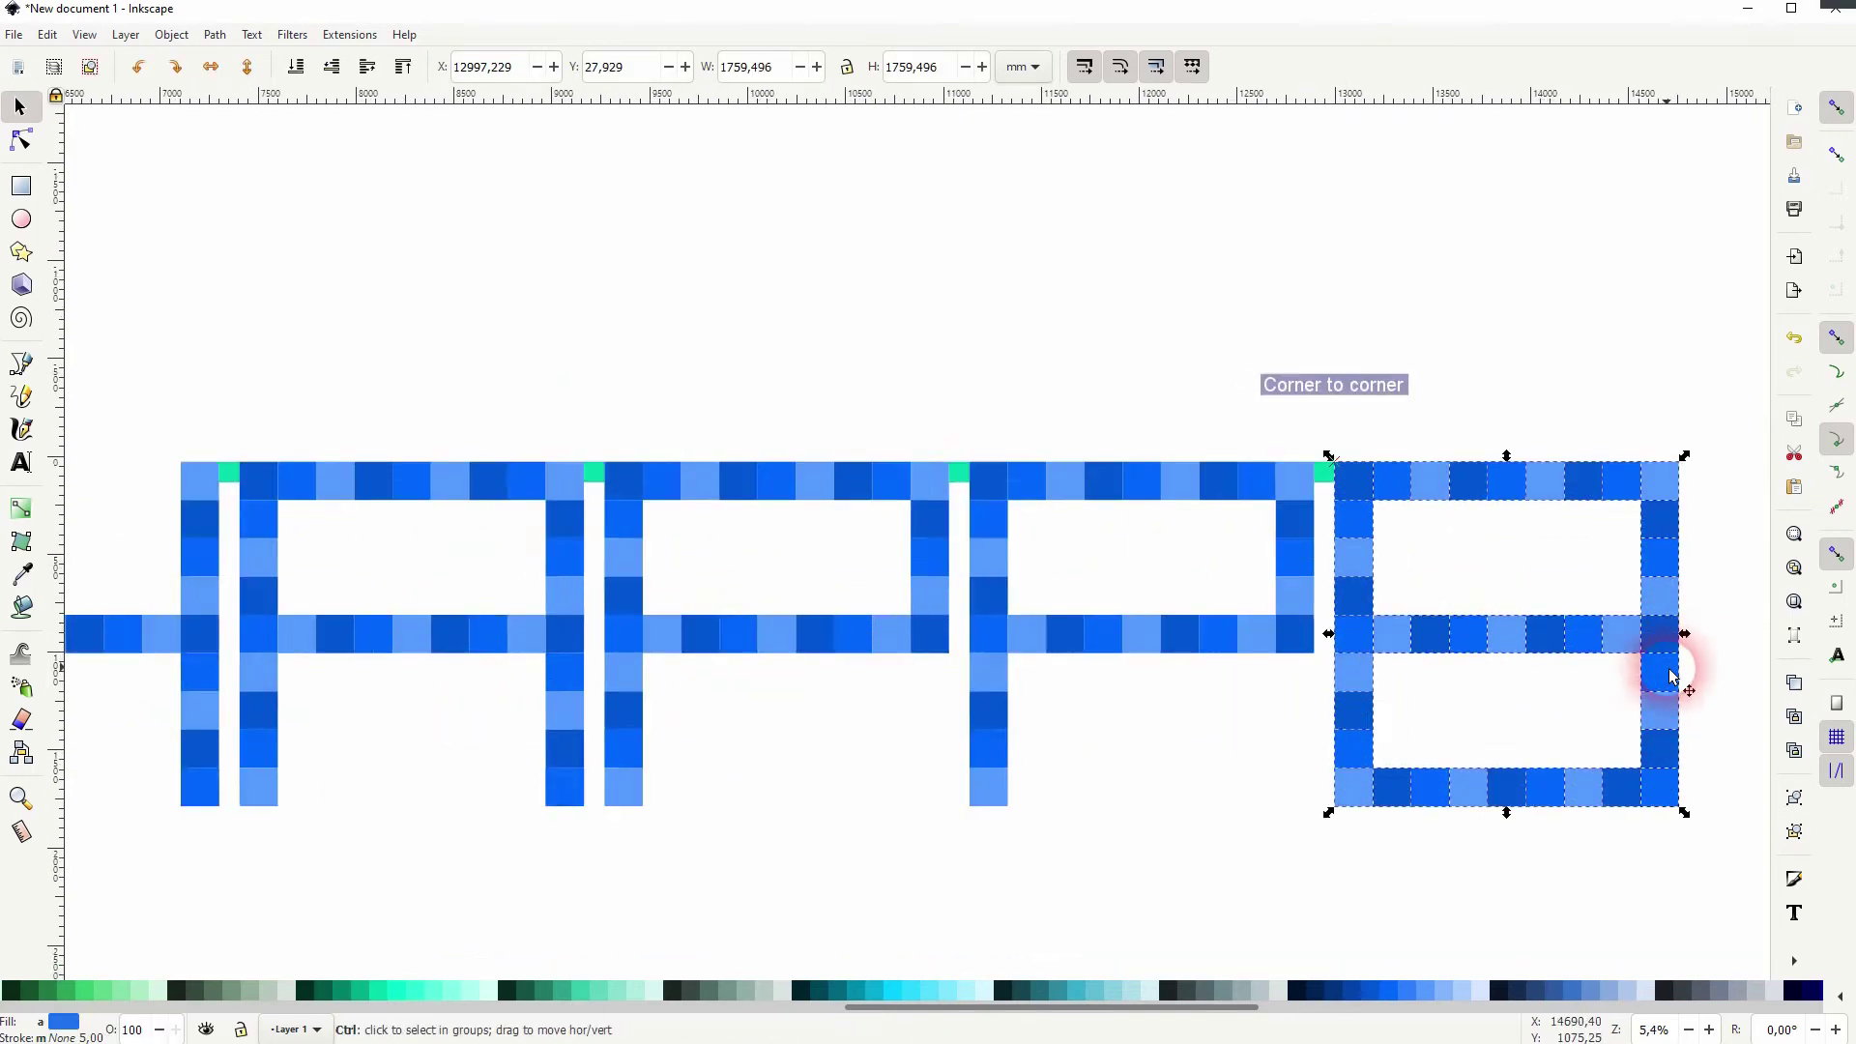
Delete the last letter's seven top middle squares and two left-hand squares below the middle bar to form a Y.
click(915, 279)
drag(915, 279, 1266, 435)
key(Delete)
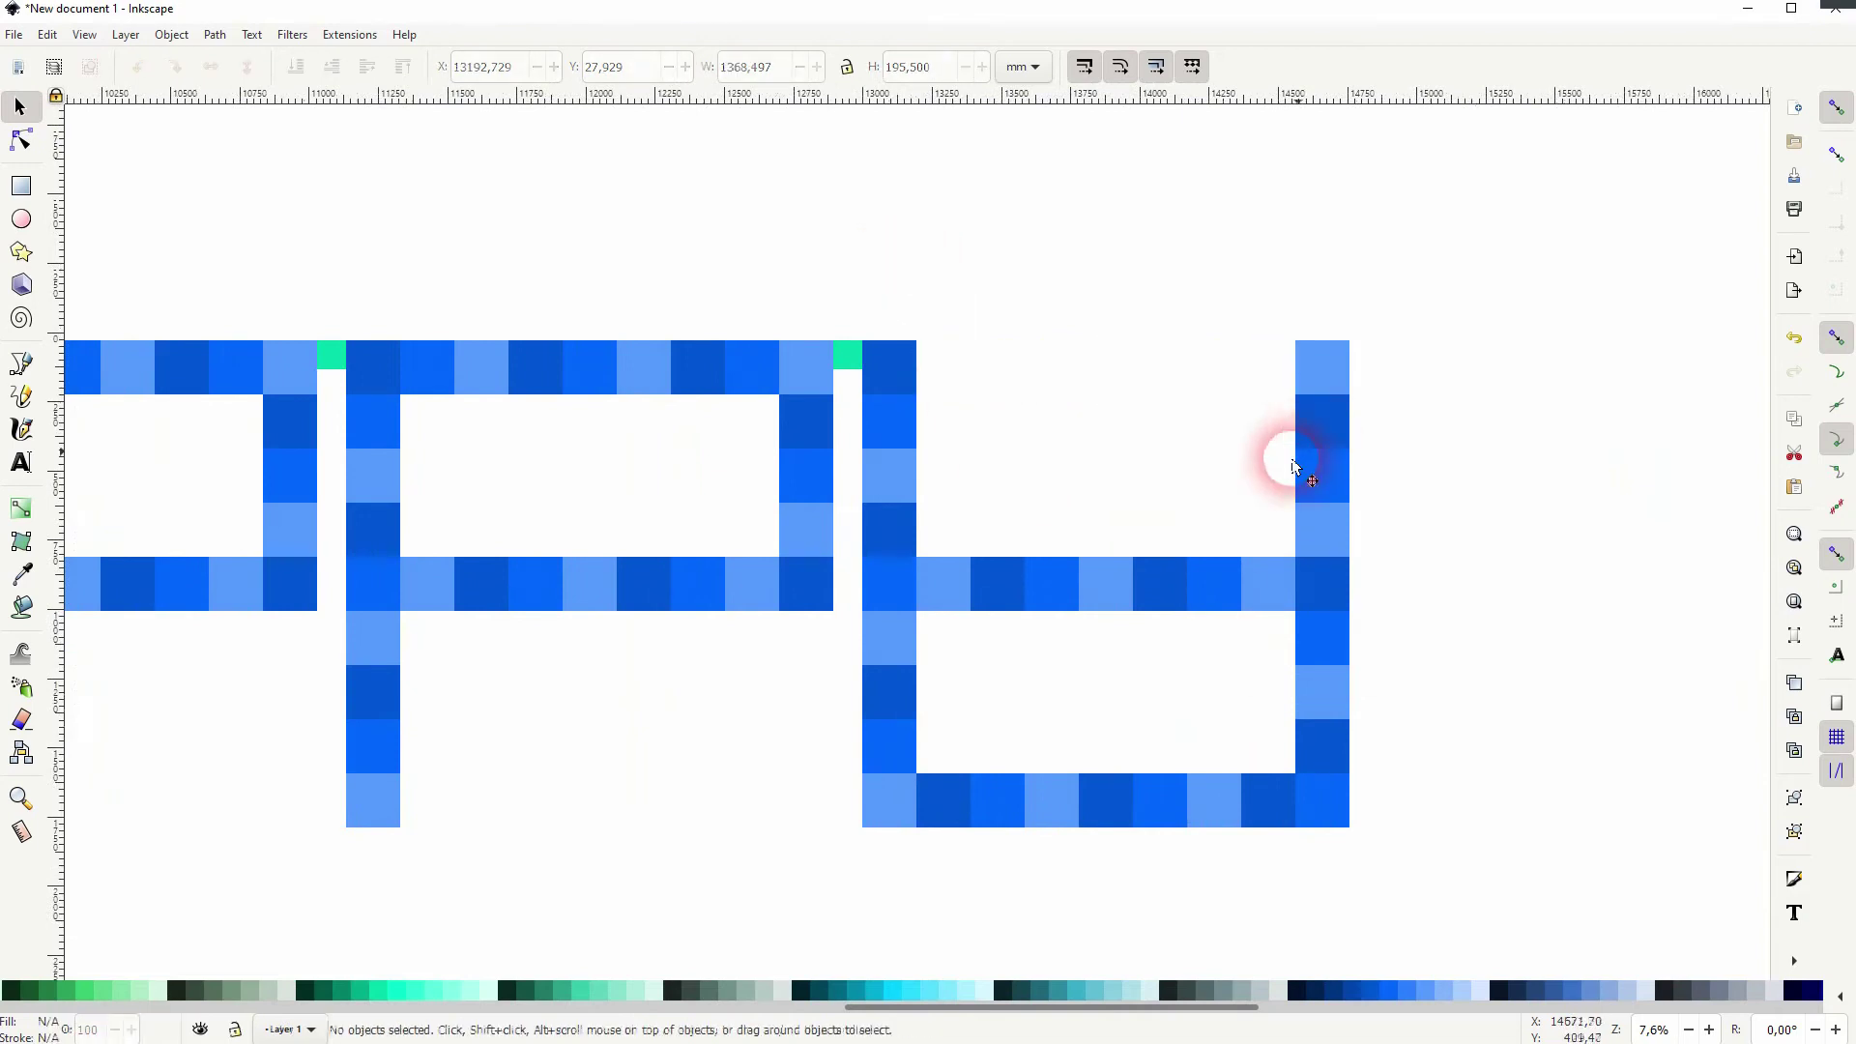
drag(849, 600, 928, 763)
key(Delete)
Extend the Y's bottom bar leftward below the second P with a snapped duplicate of the bar, deleting the overlapping squares.
scroll(1005, 830, down, 3)
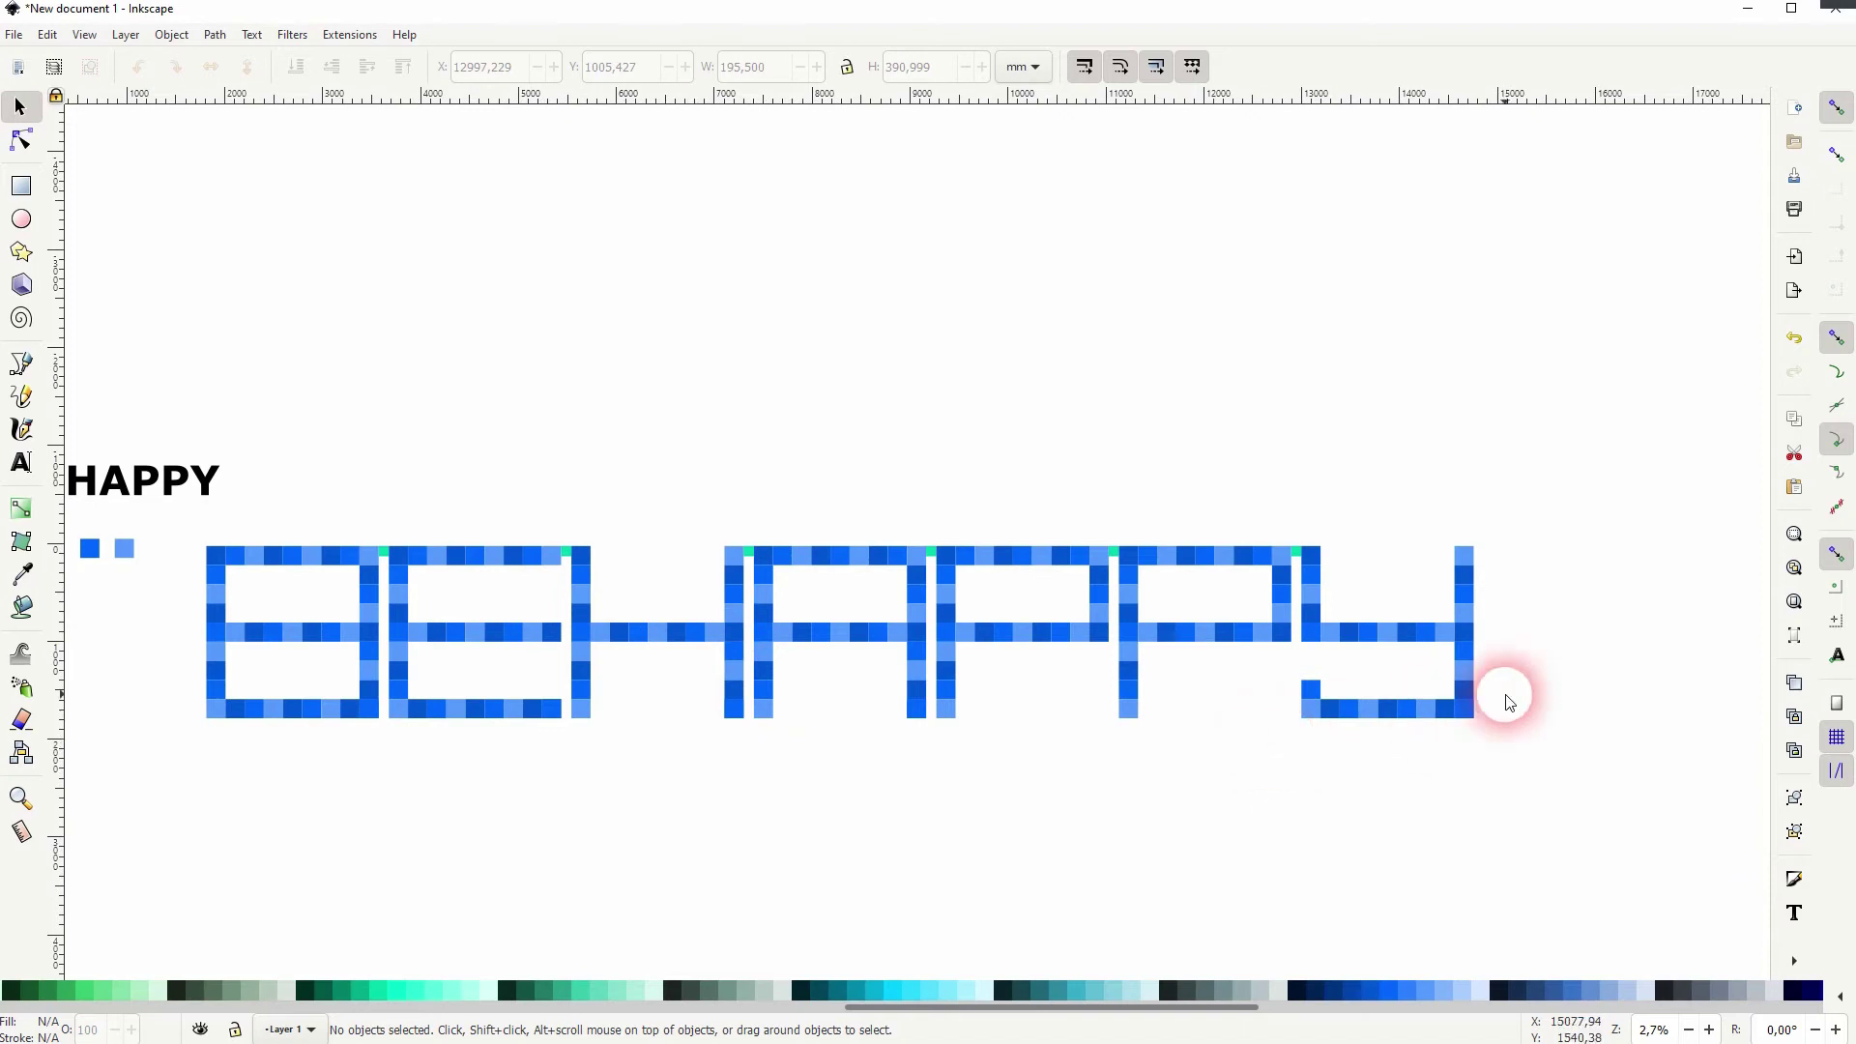
scroll(1339, 711, up, 2)
drag(1216, 771, 1640, 663)
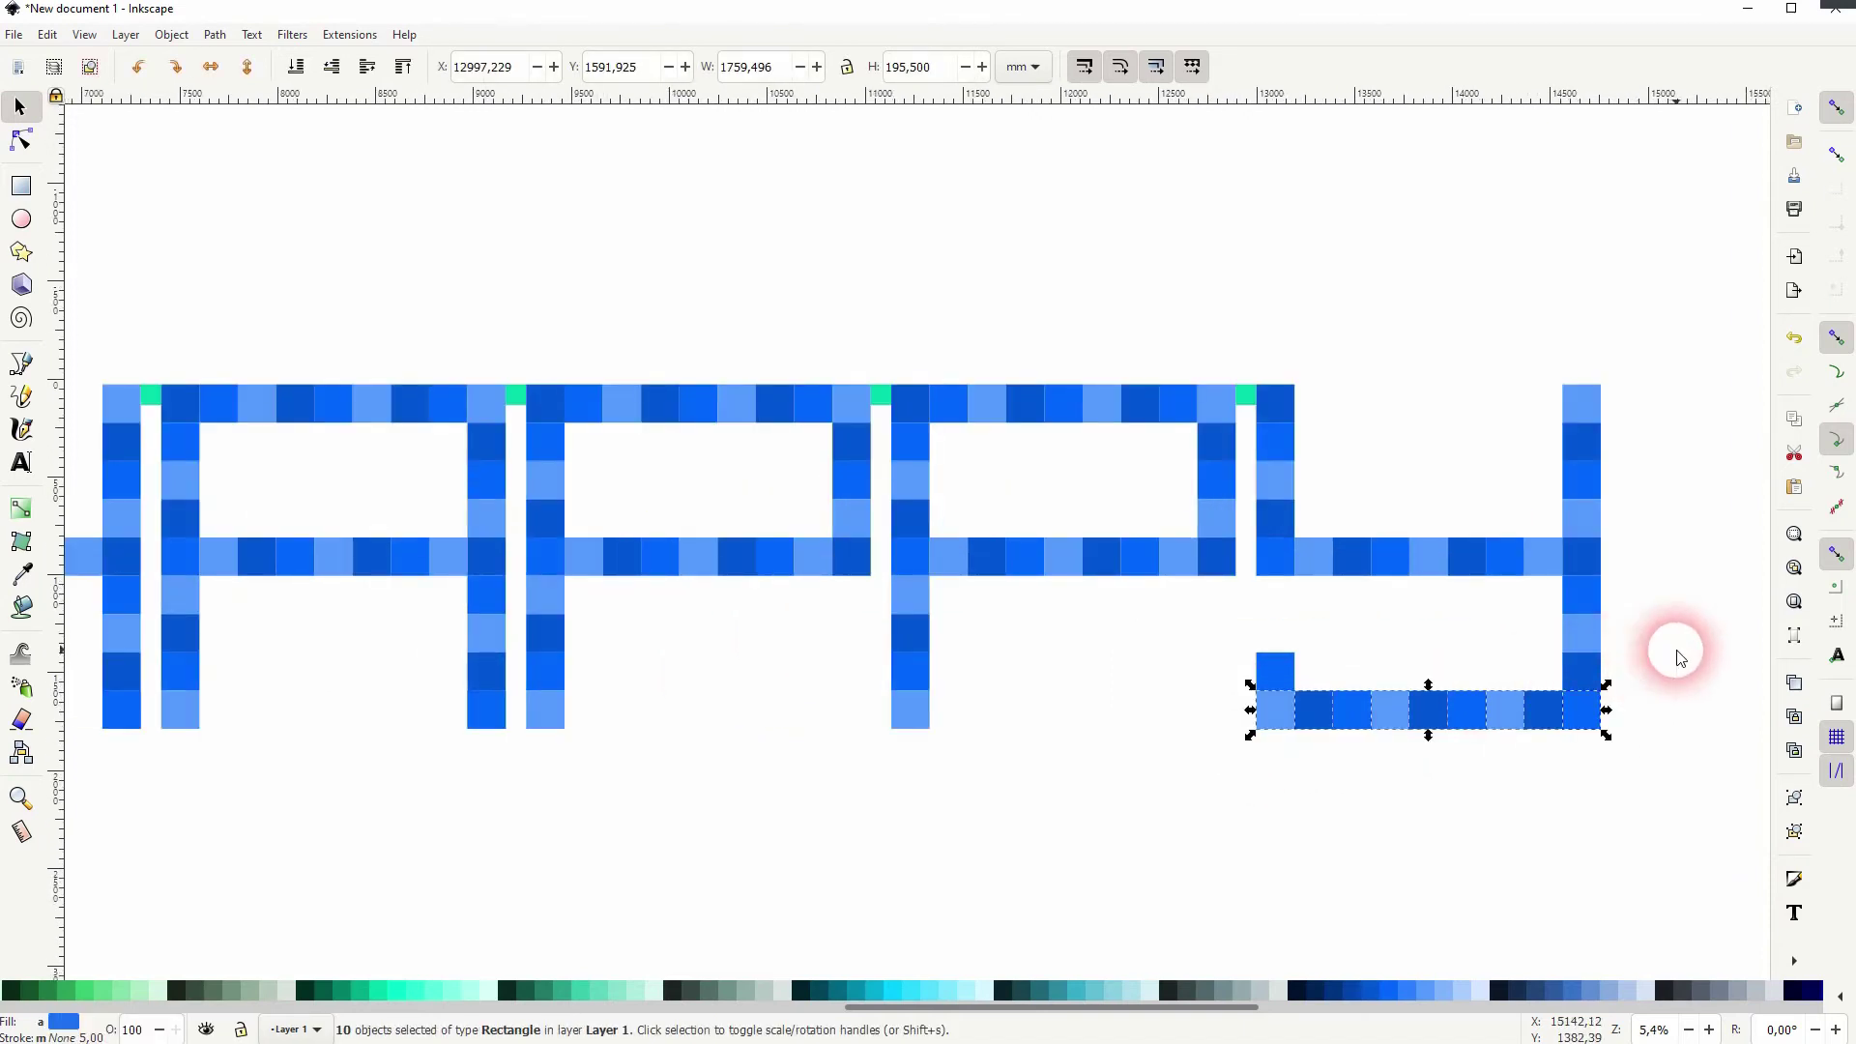
drag(1261, 713, 1053, 721)
click(1270, 810)
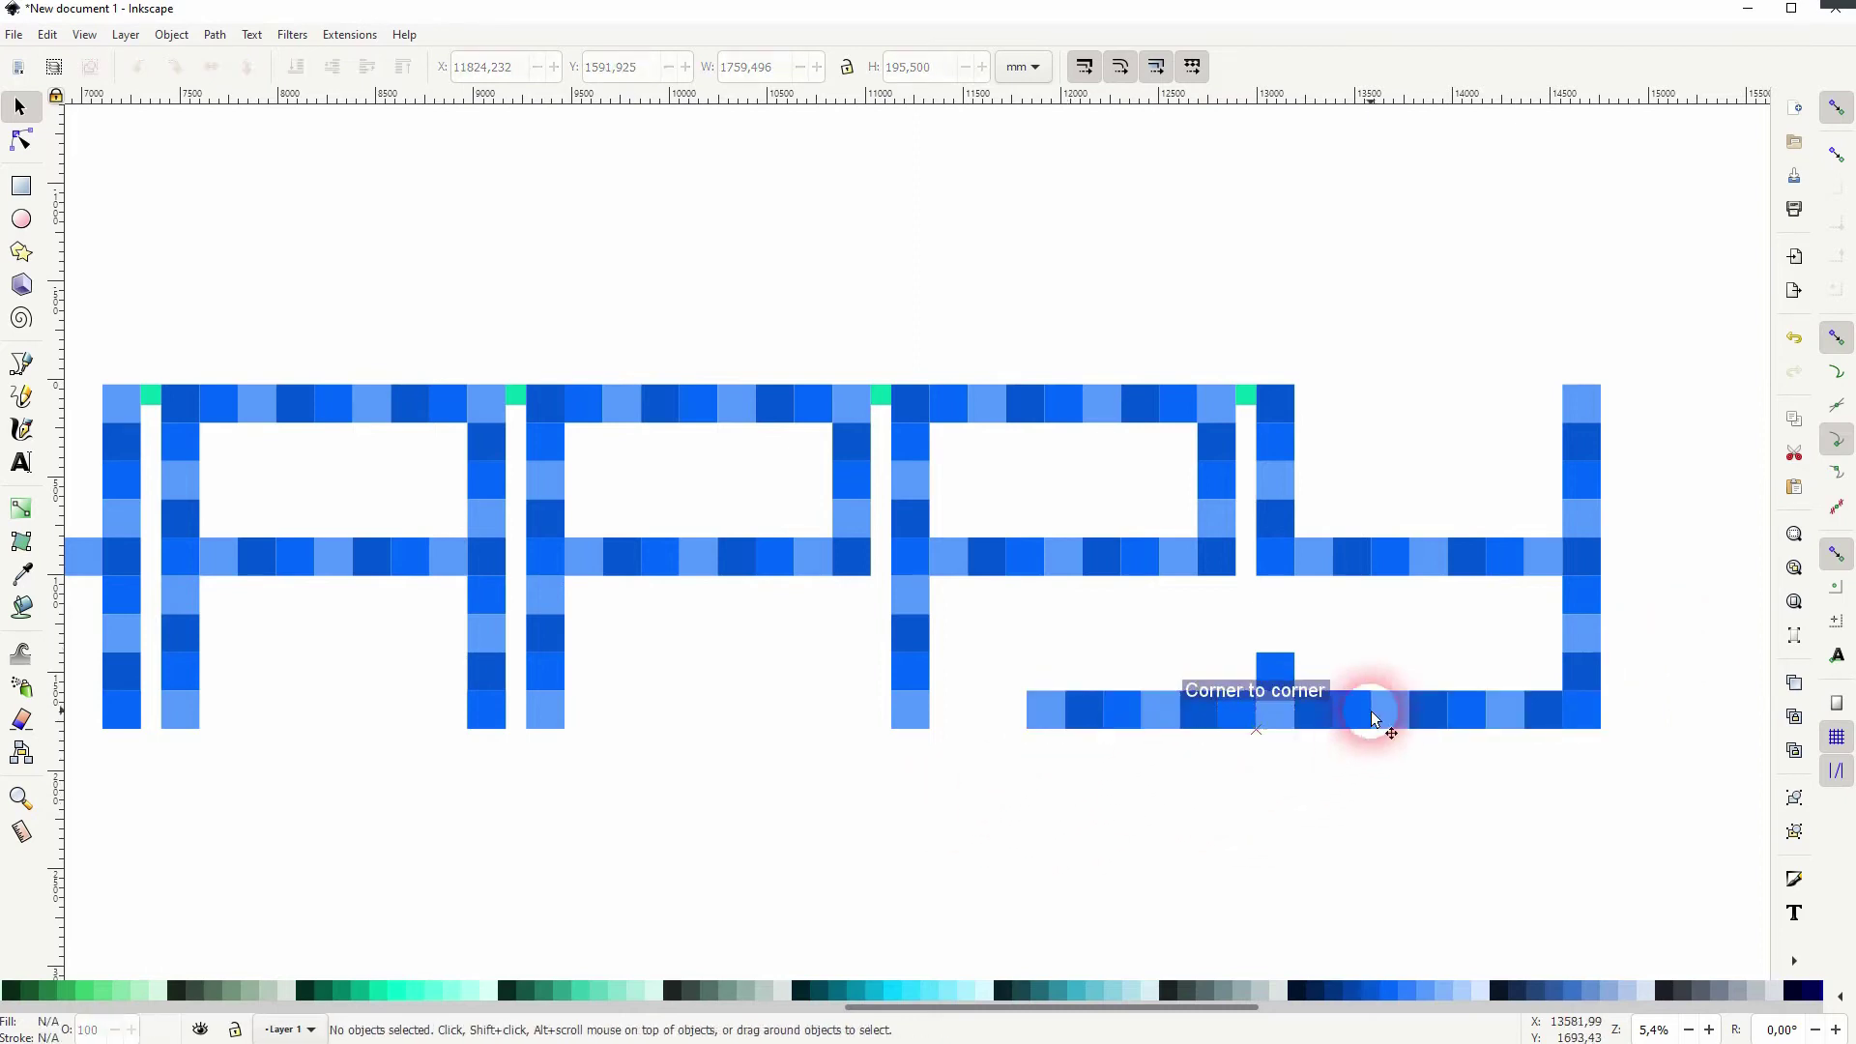
click(1353, 722)
key(Delete)
click(1312, 720)
key(Delete)
Move the lone upturned square to the left end of the Y's tail and fill the bar beneath it with duplicated squares.
drag(1276, 686, 982, 676)
click(1114, 719)
key(ctrl+d)
click(1084, 722)
click(1035, 791)
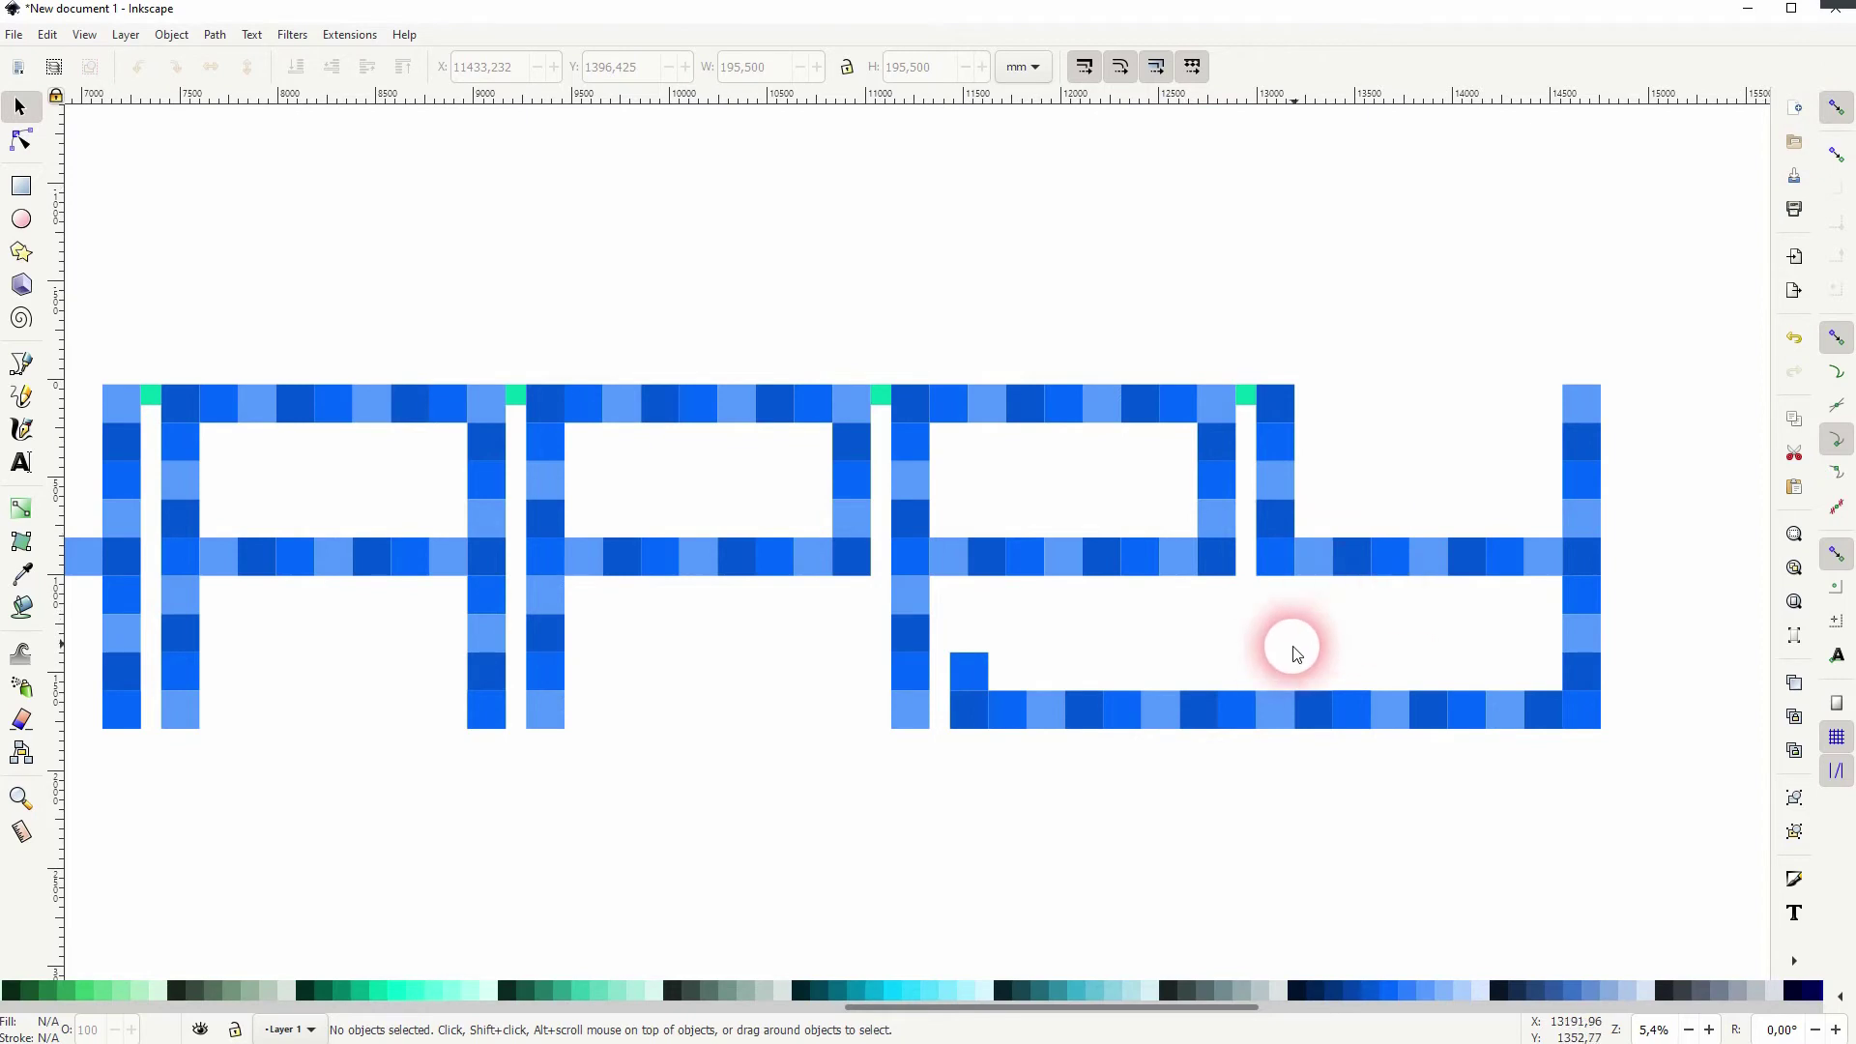
Delete the top two squares of the H's left leg and the green spacer between the E and the H.
scroll(773, 623, down, 1)
scroll(772, 621, down, 1)
drag(556, 703, 1060, 653)
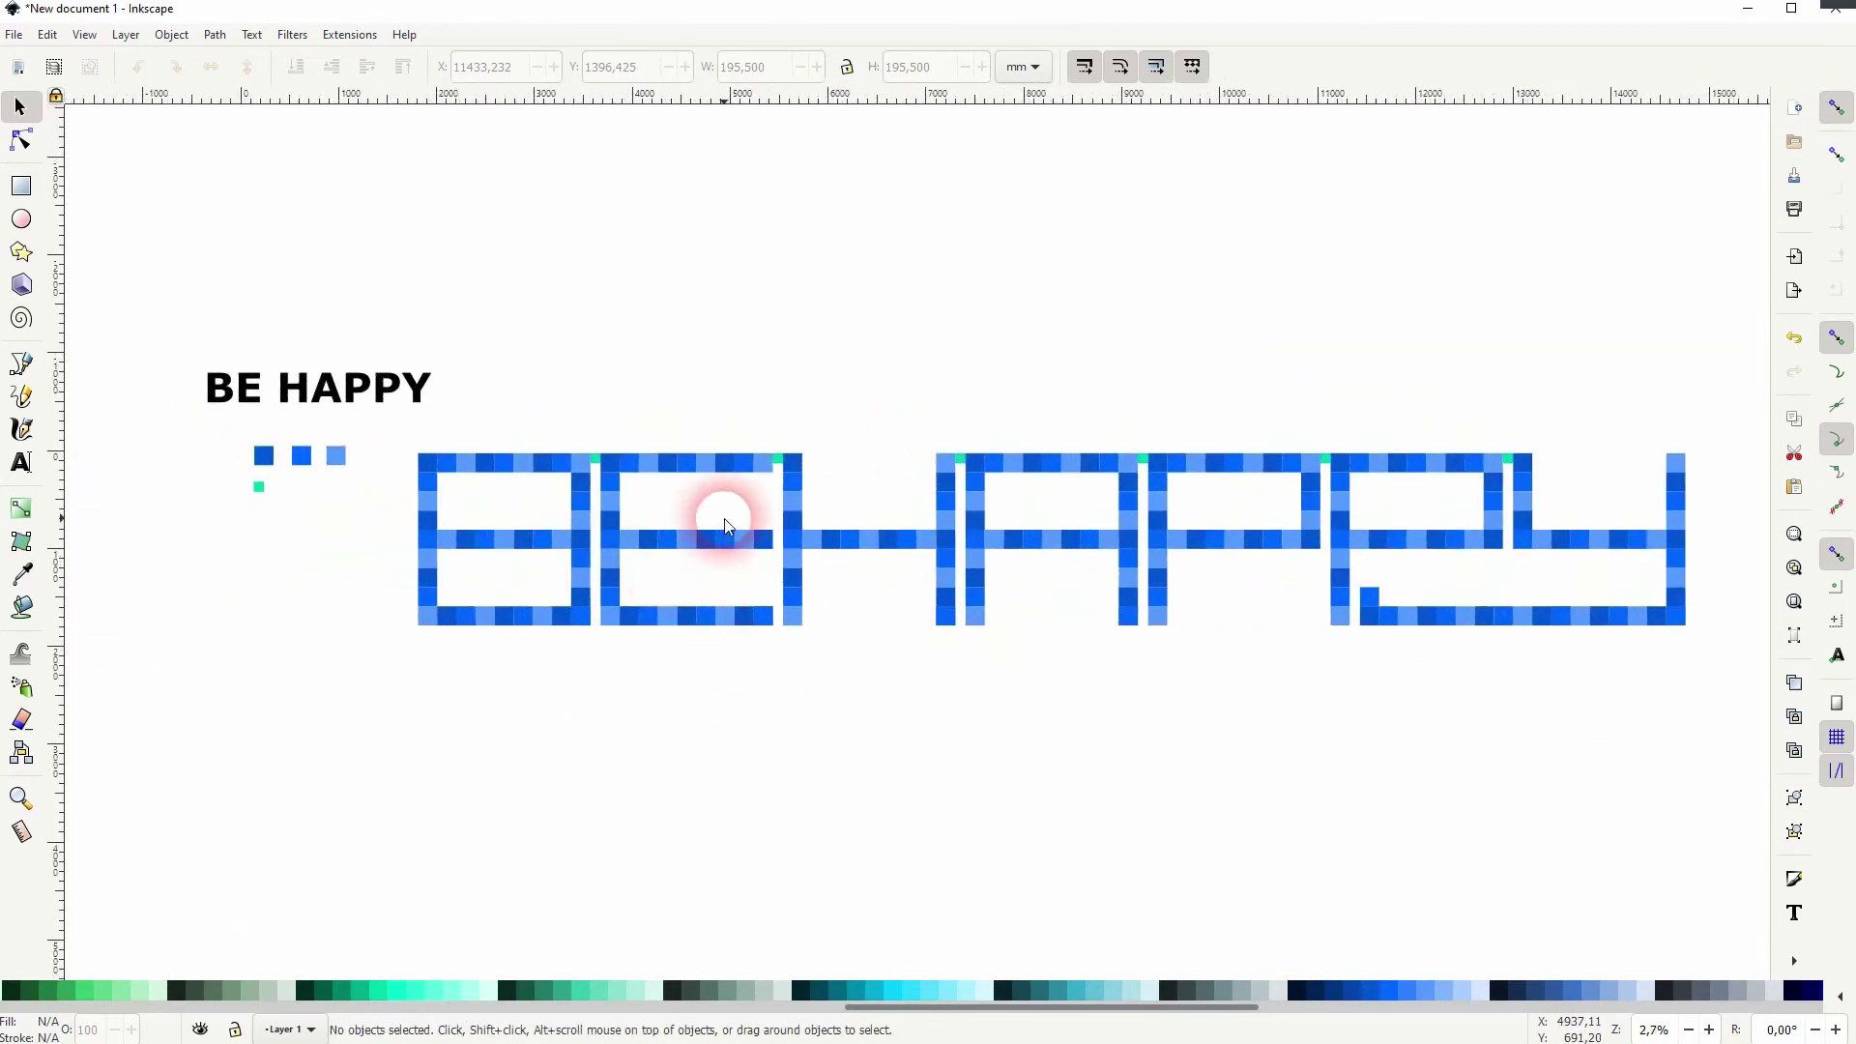
scroll(817, 479, up, 2)
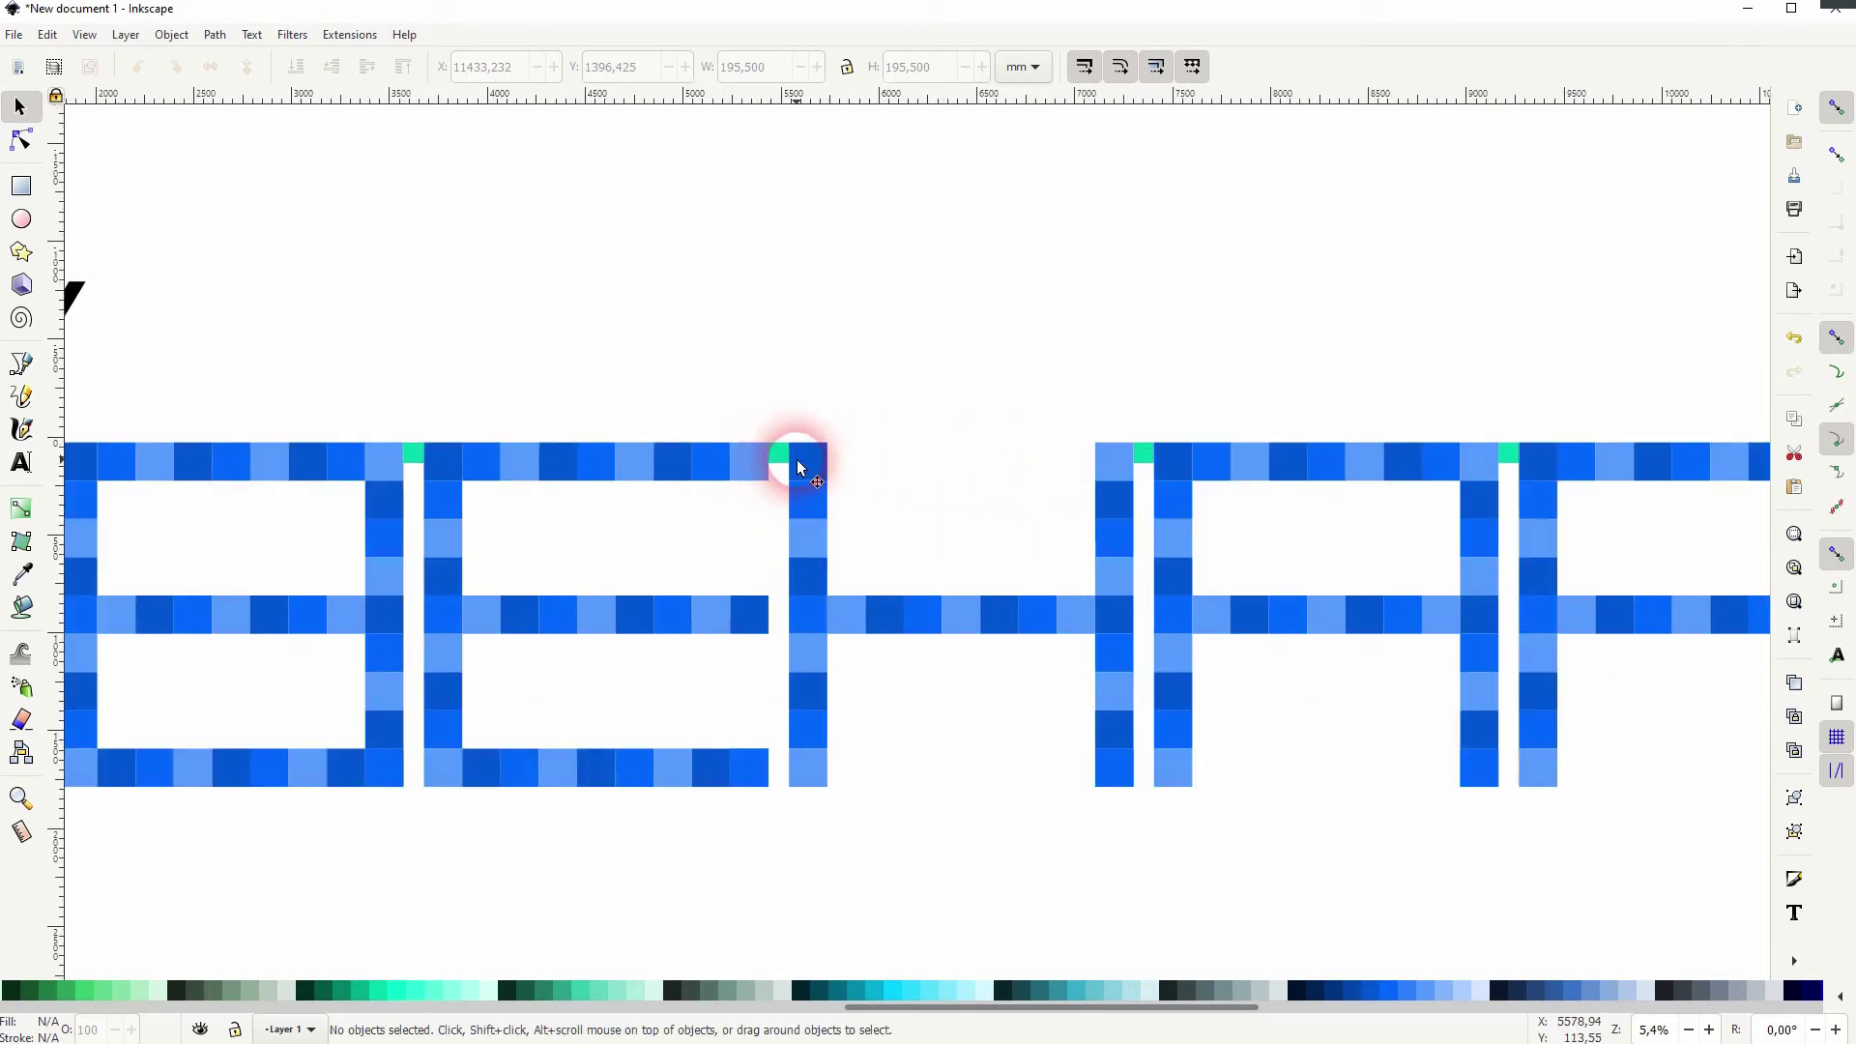
click(810, 468)
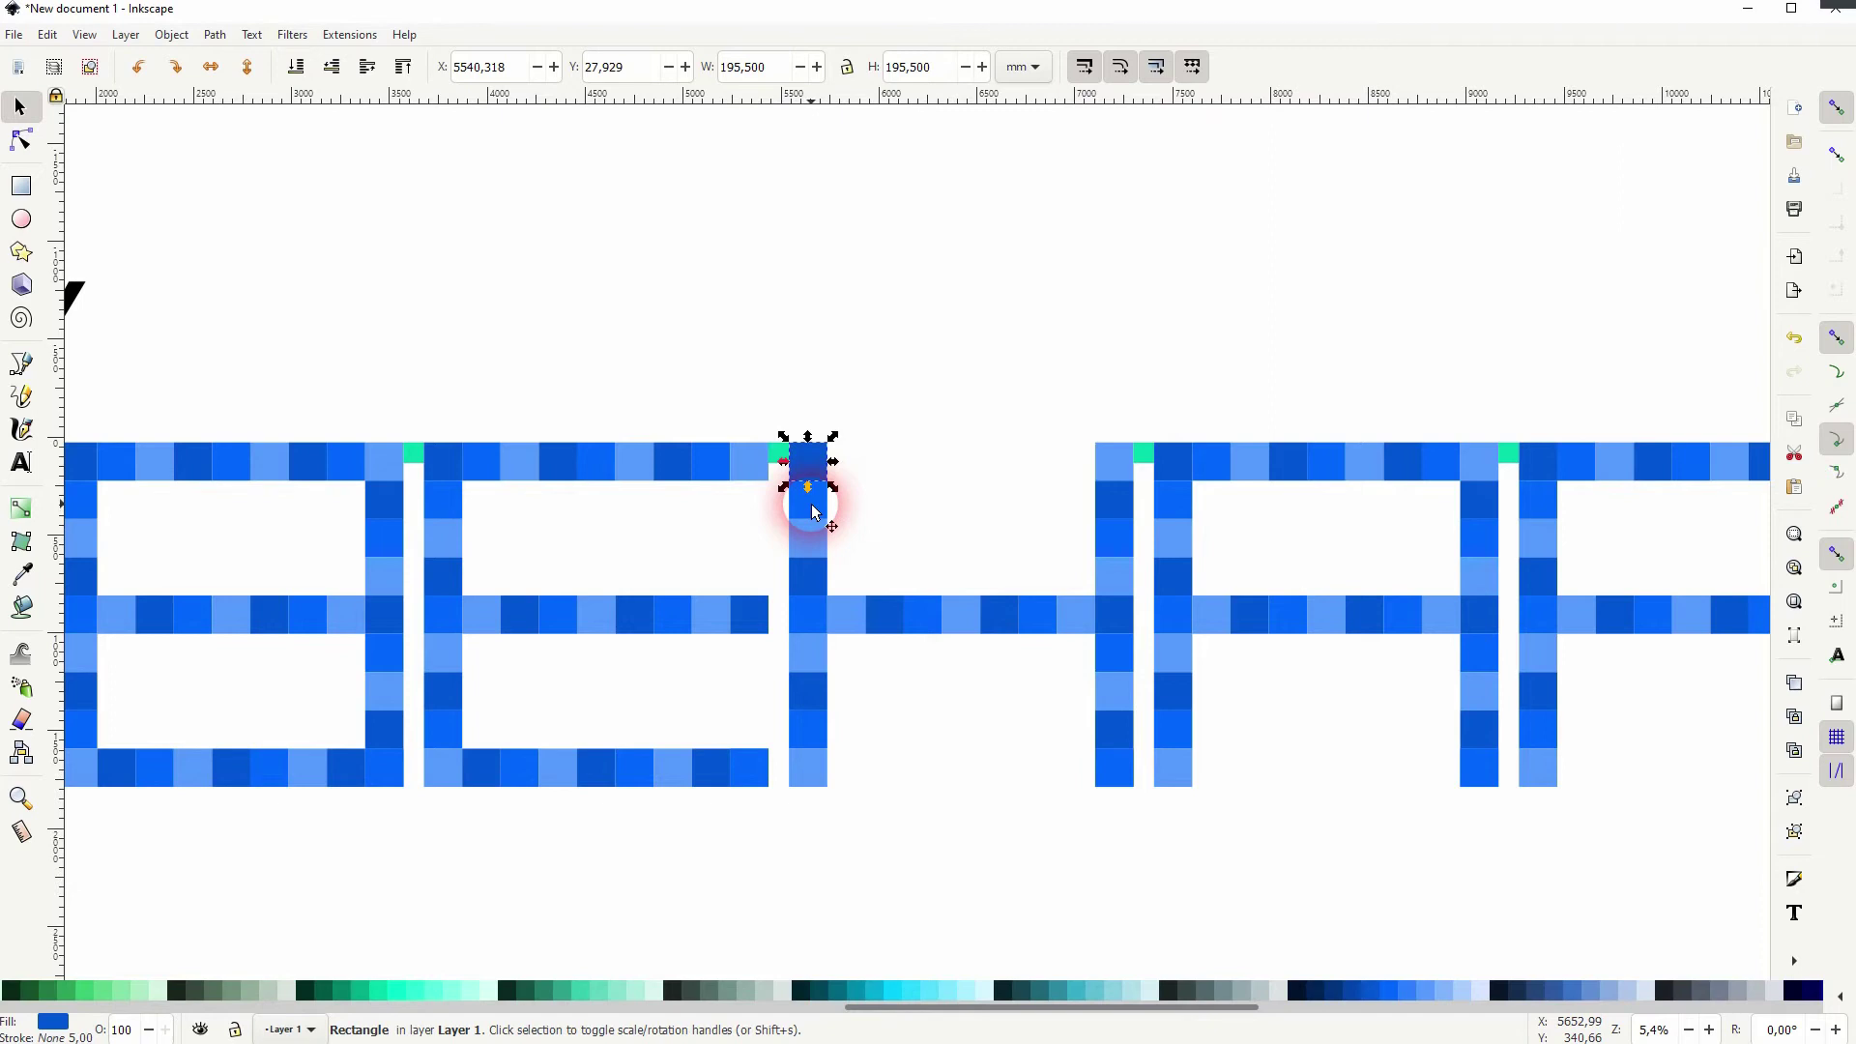
key(Delete)
click(811, 500)
key(Delete)
click(780, 452)
key(Delete)
Extend the E's top bar across the H's left leg toward its right leg with duplicated blue squares.
drag(446, 406, 781, 494)
drag(492, 456, 720, 450)
click(725, 506)
click(748, 464)
click(1069, 489)
click(903, 460)
drag(903, 460, 1050, 462)
click(940, 461)
key(ctrl+d)
click(1045, 516)
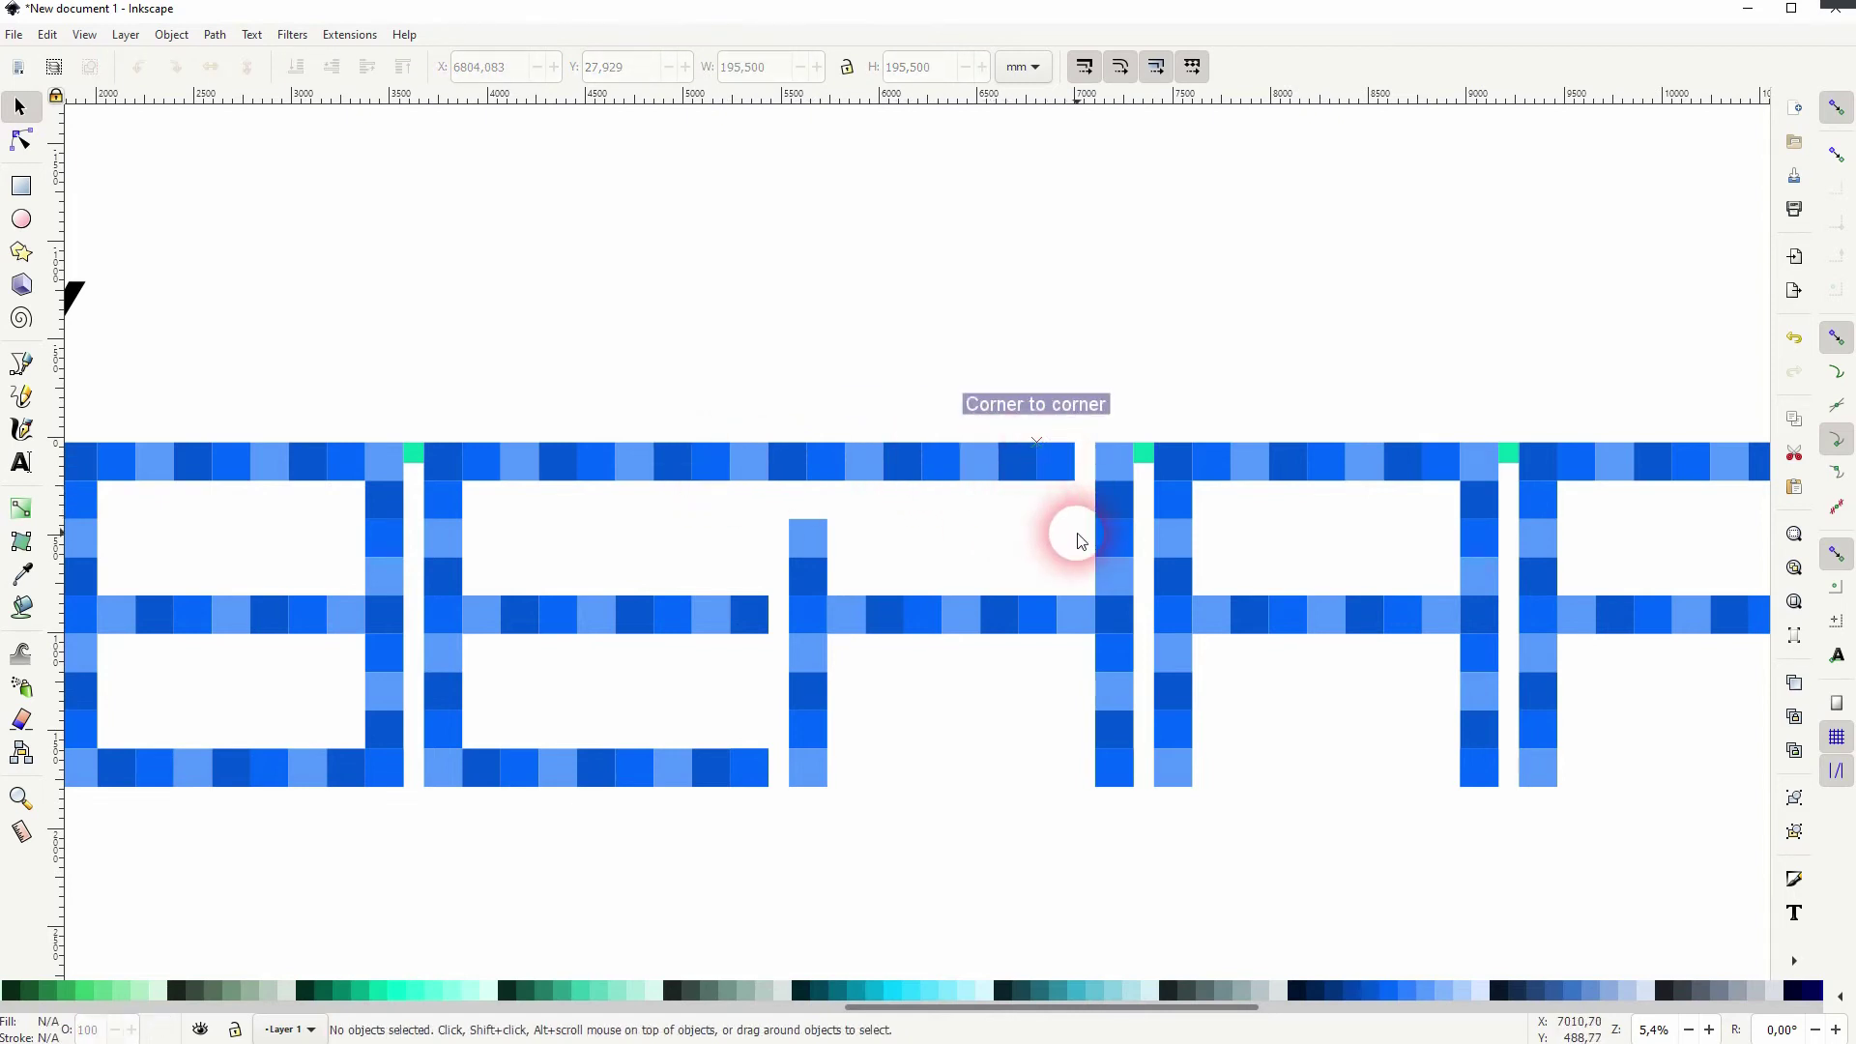
Delete the top two squares of the H's right leg and append a light blue square to the extended top bar.
click(1116, 474)
key(Delete)
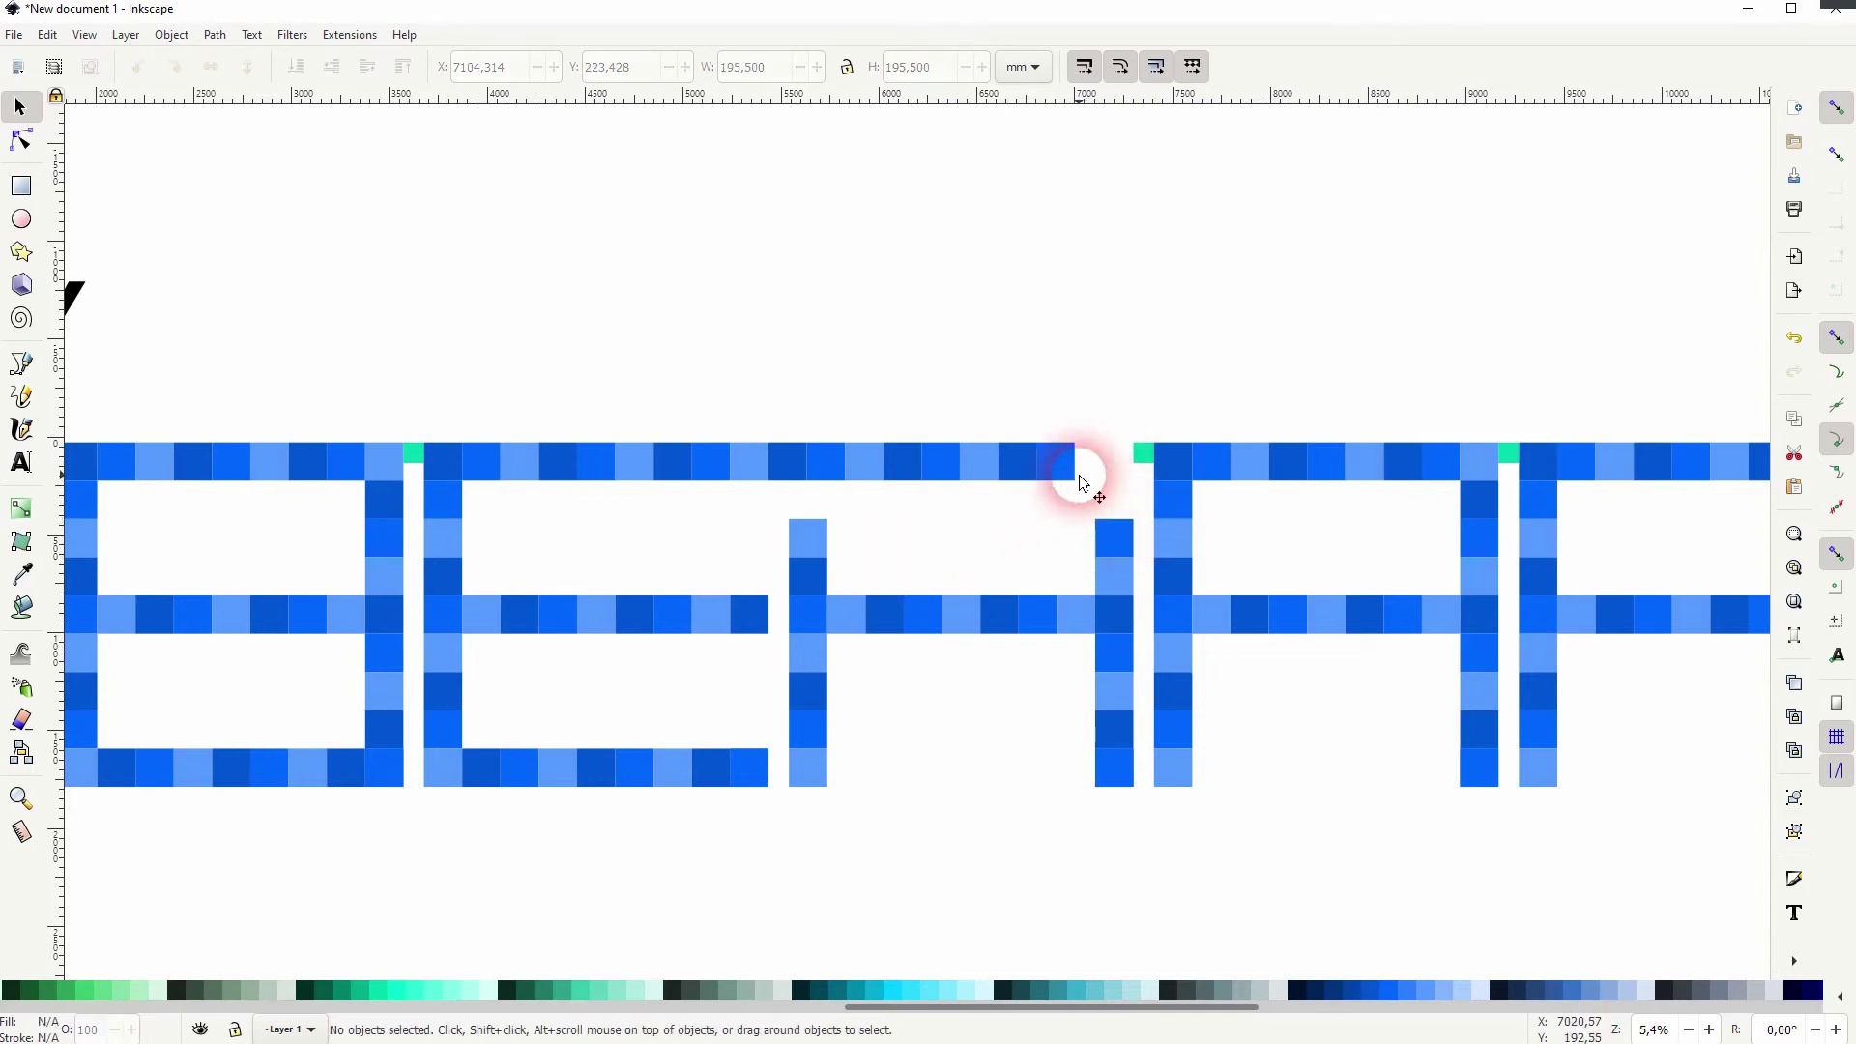
click(974, 476)
drag(979, 476, 1093, 470)
Duplicate the green spacer into the gap at the end of the extended bar and stretch it to 195.500 mm high.
scroll(1136, 469, up, 3)
scroll(1136, 468, up, 1)
click(1140, 732)
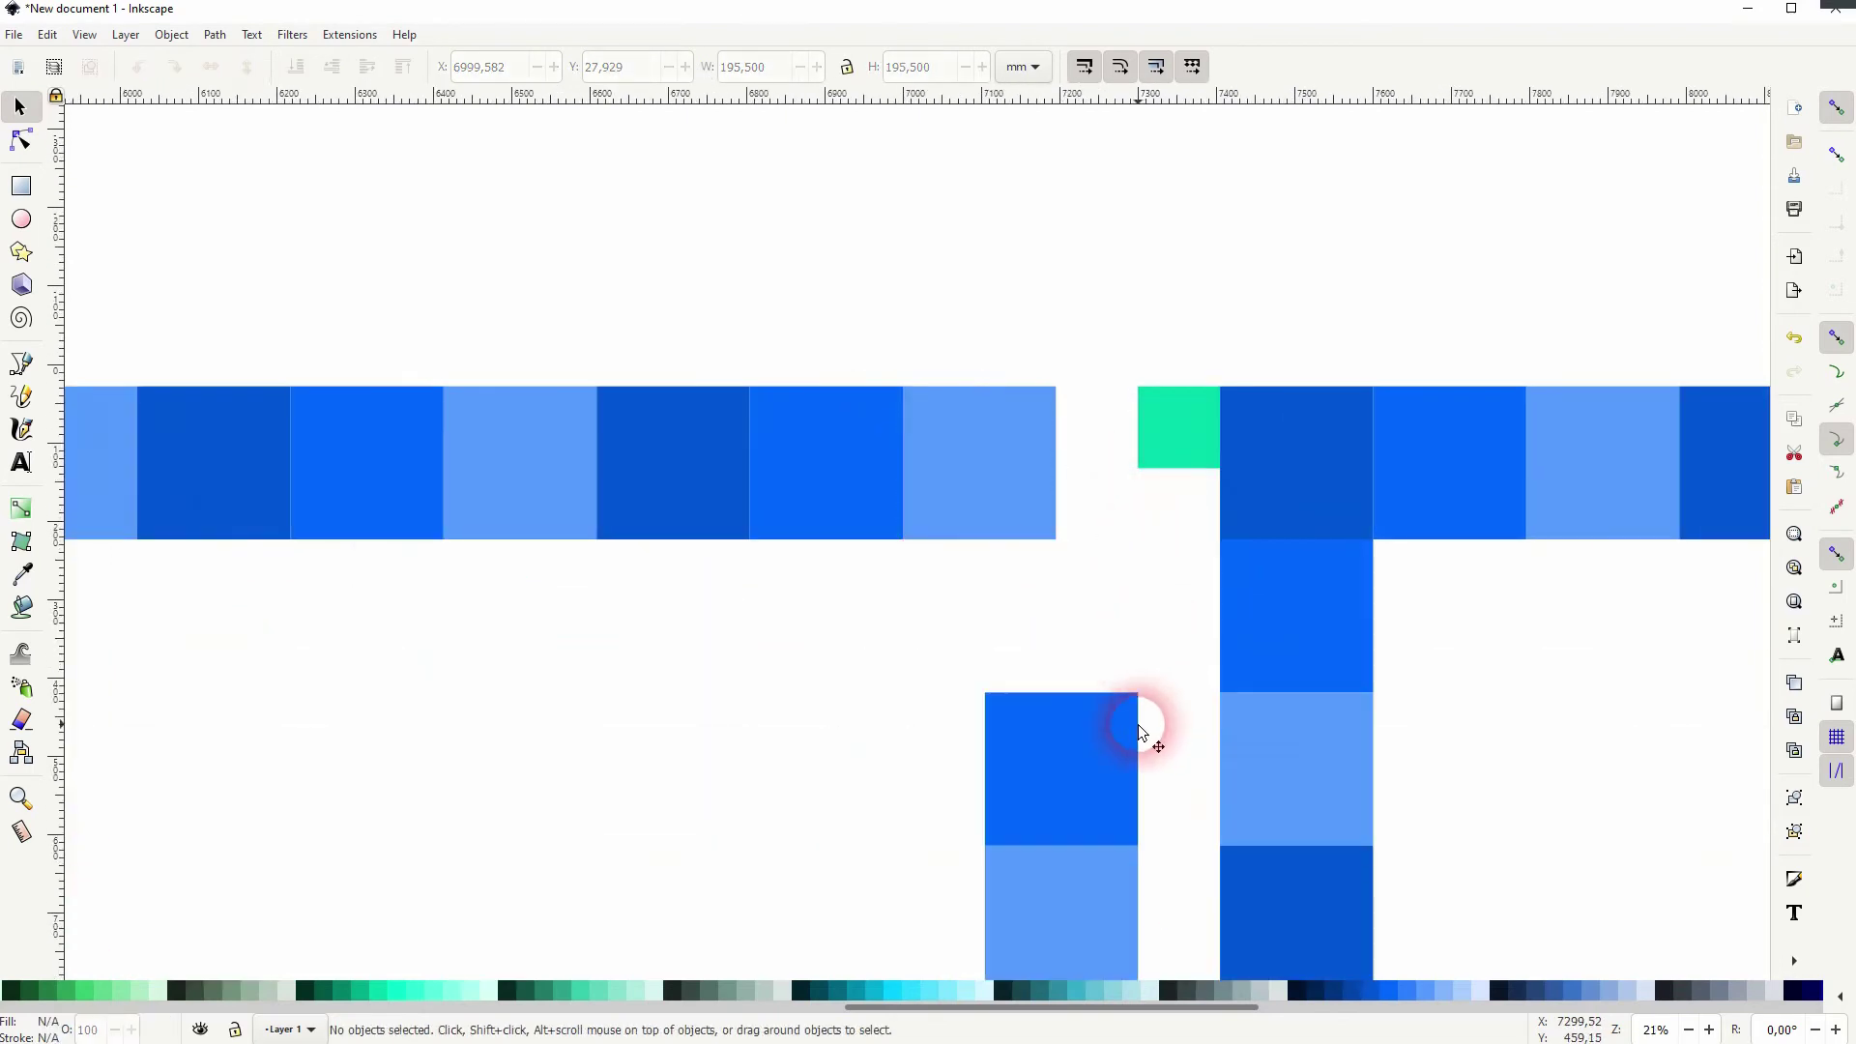
click(1175, 455)
drag(1174, 455, 1090, 541)
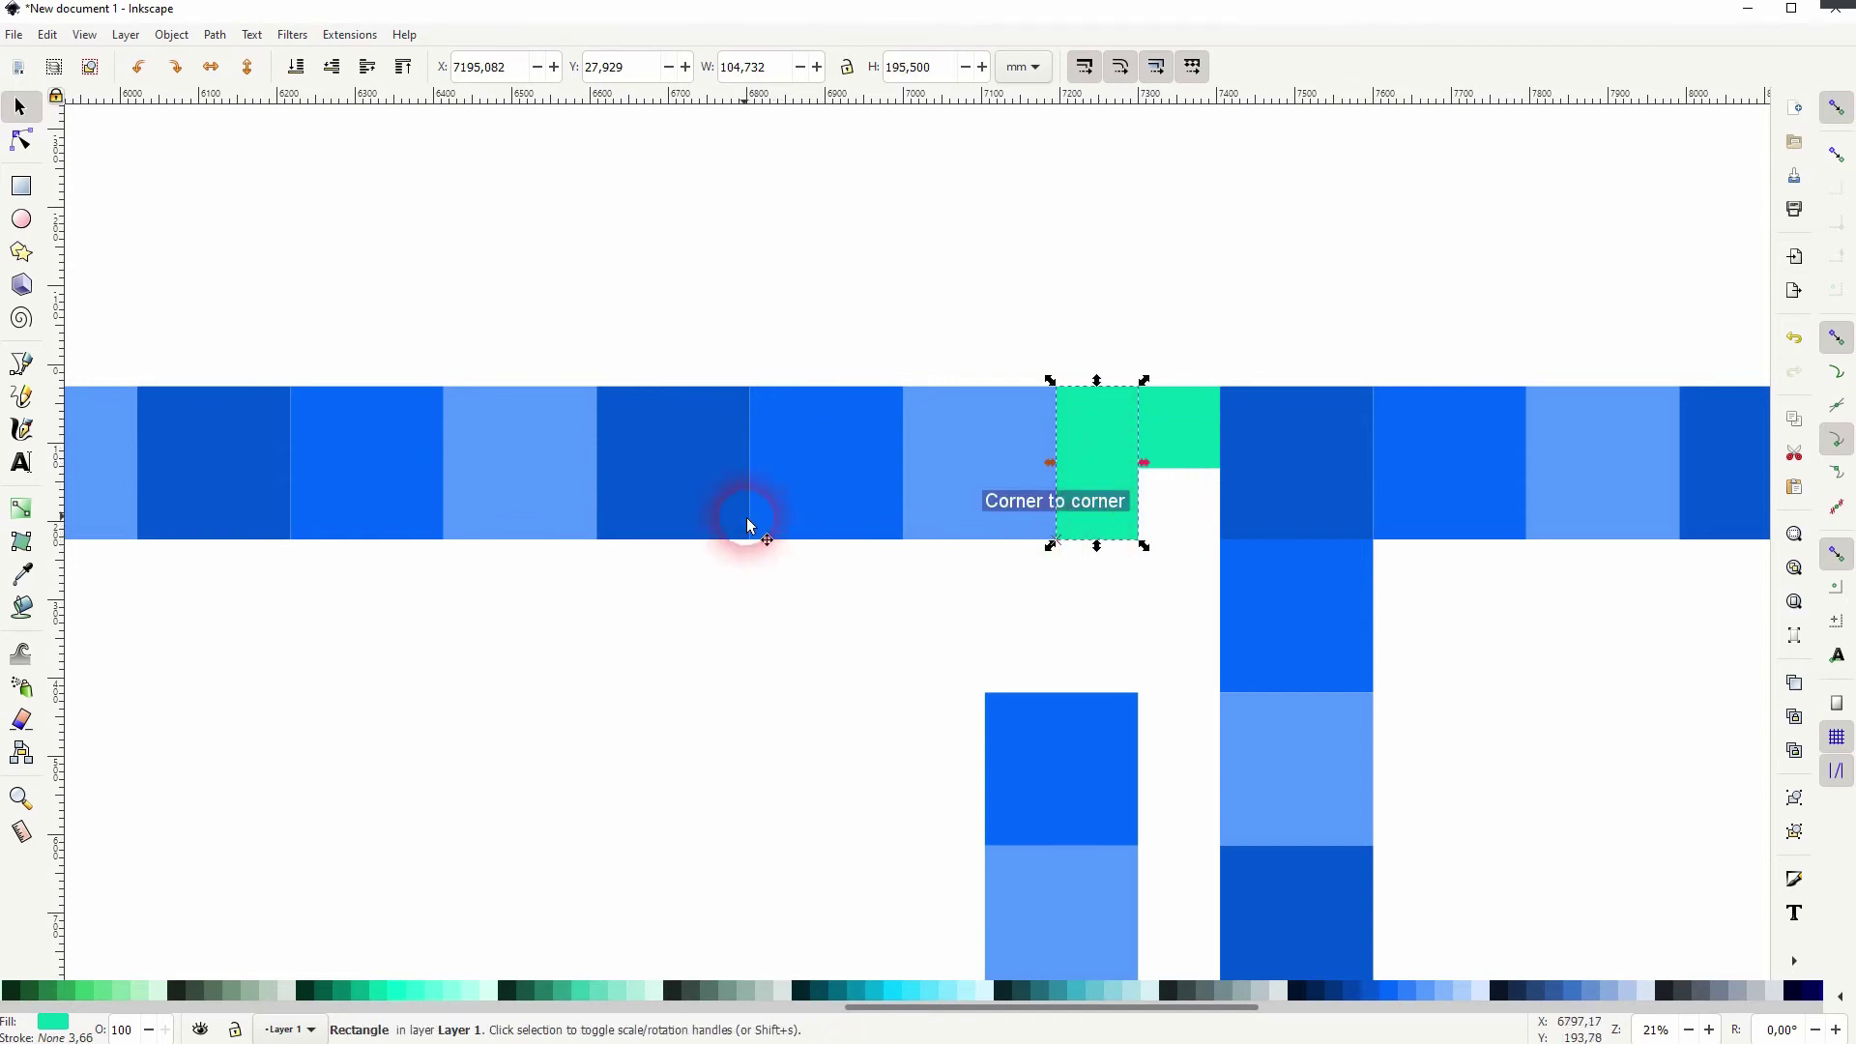
Copy the fill colour 0055d4ff from a dark blue square and apply it to the stretched green rectangle.
click(171, 35)
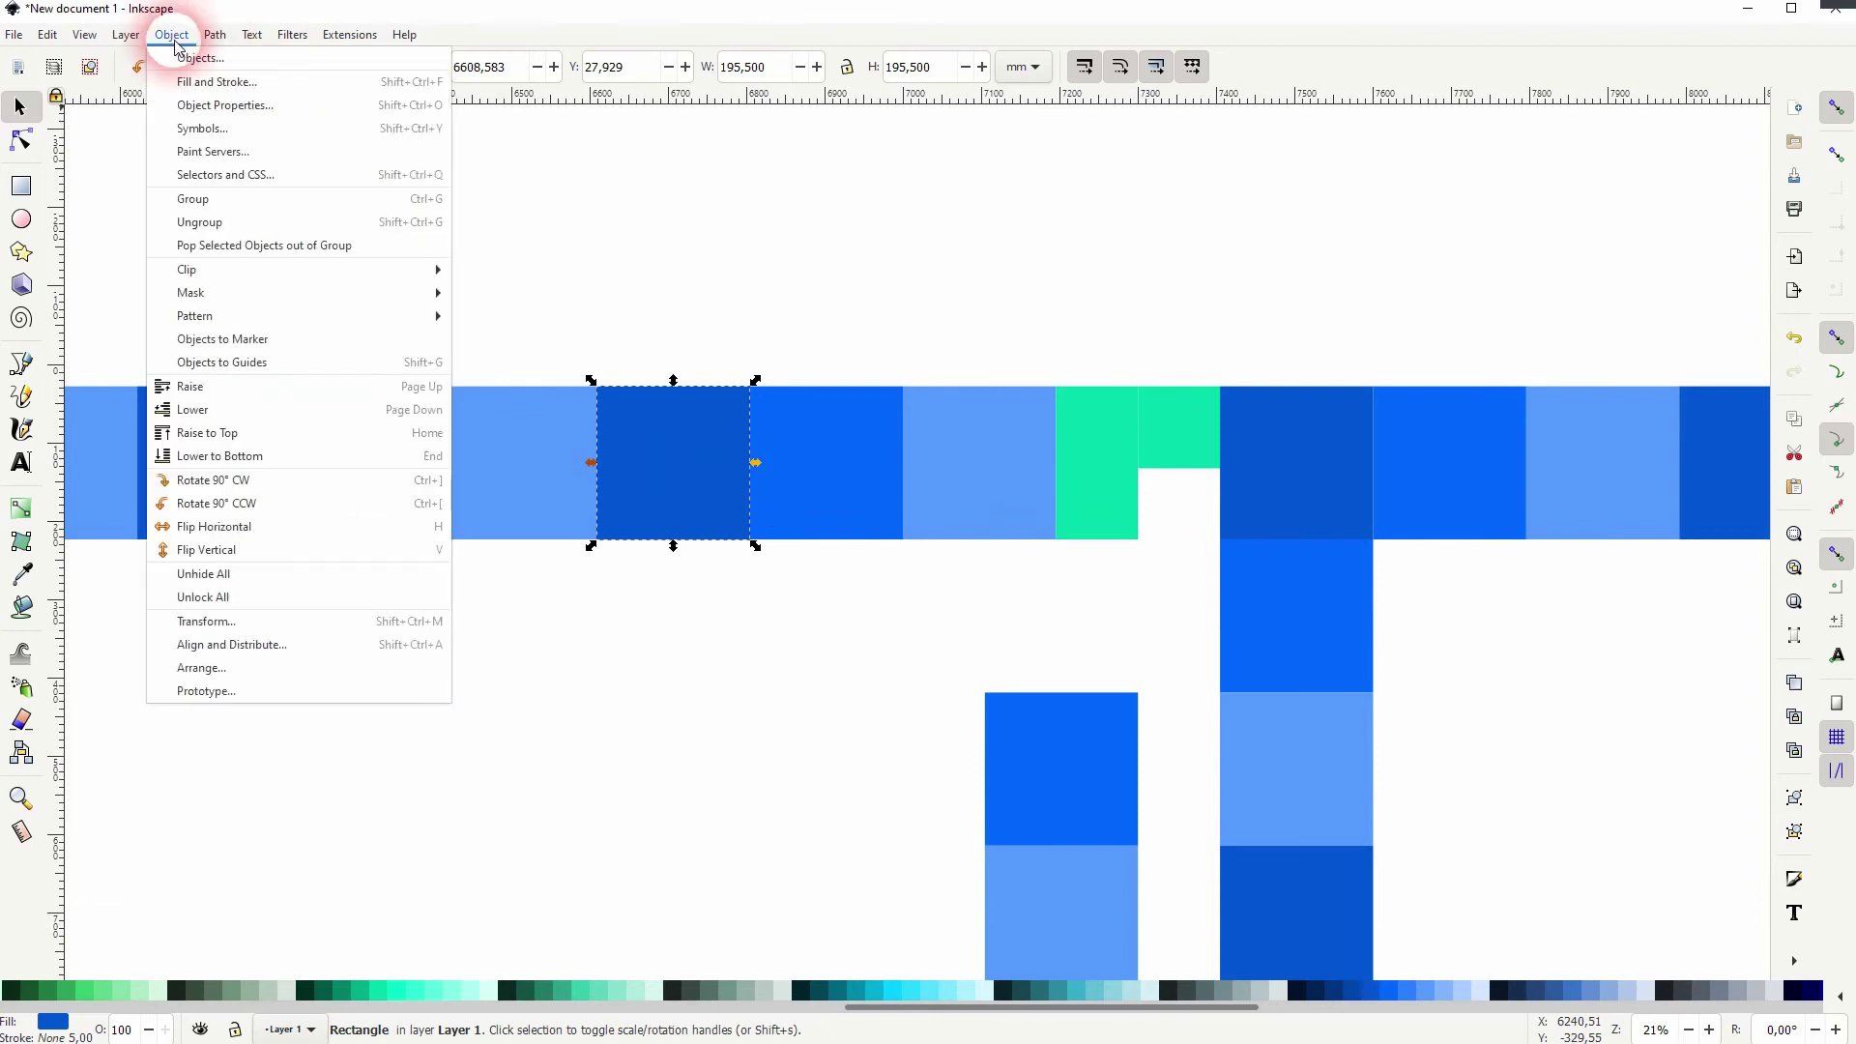
click(209, 81)
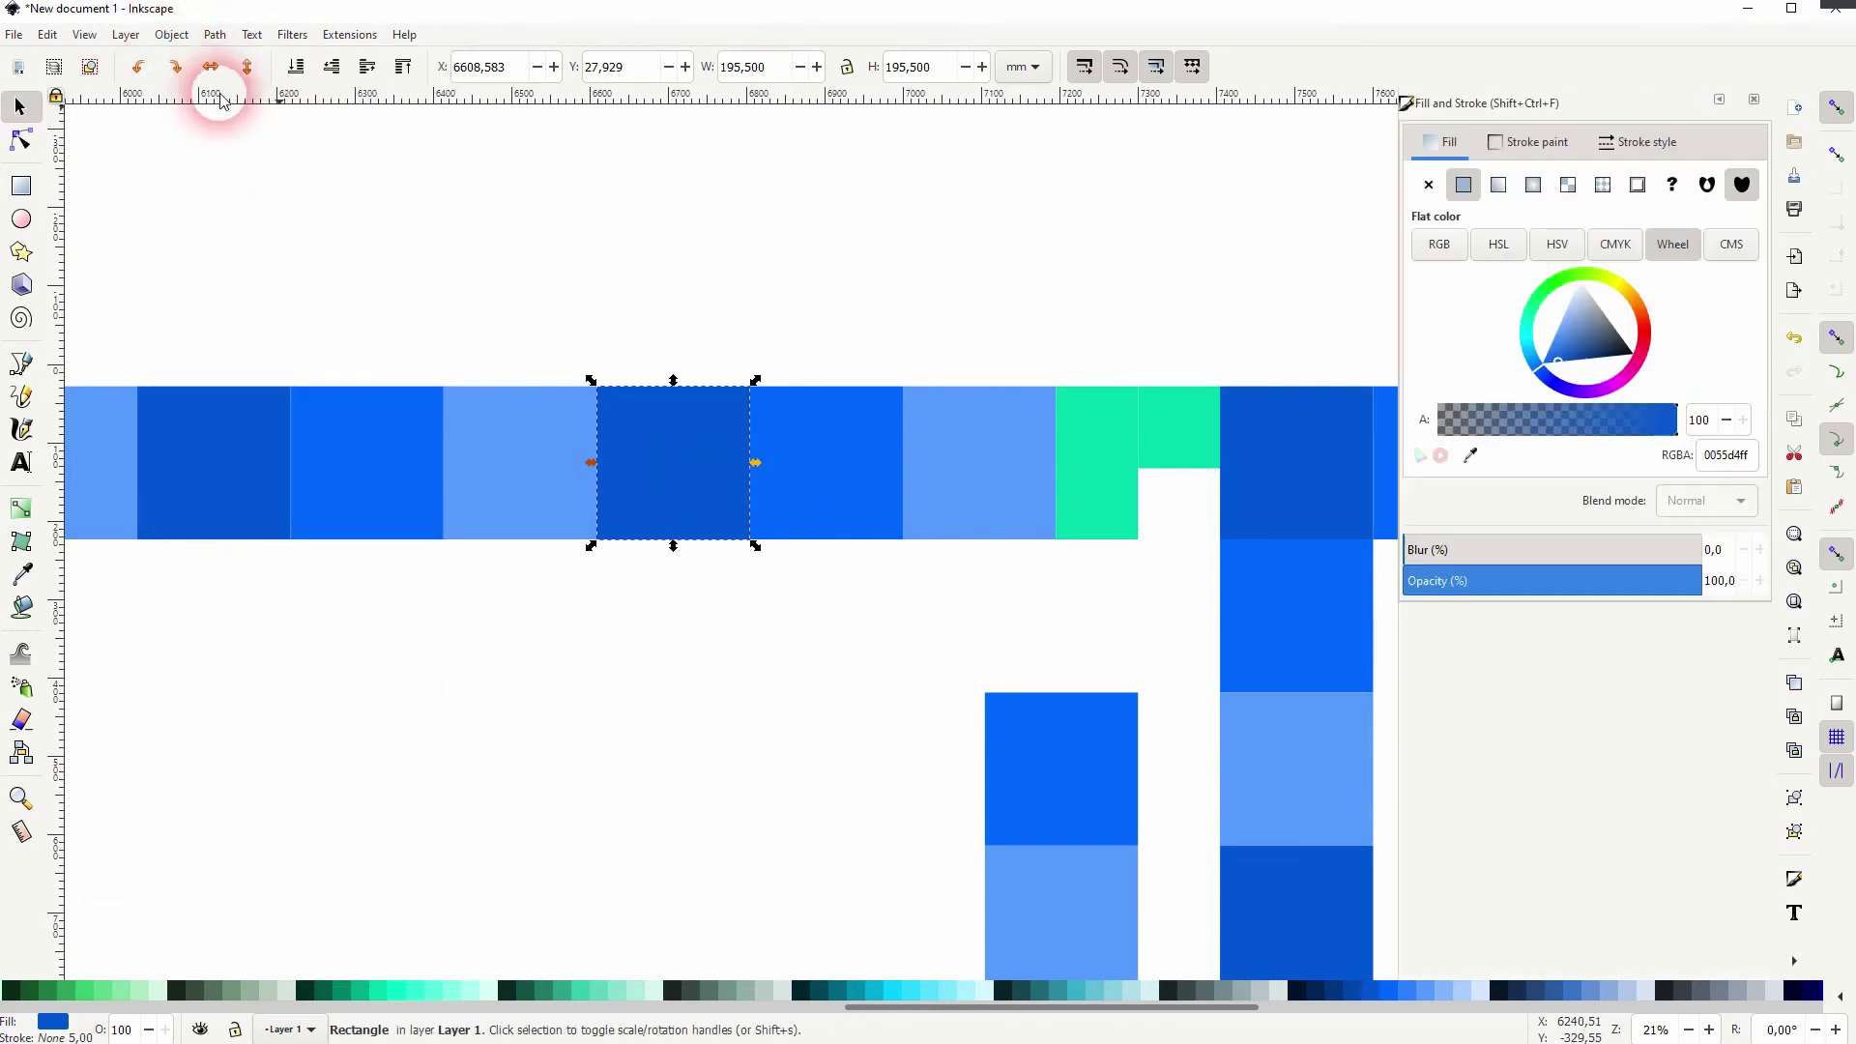
double_click(1716, 465)
key(ctrl+c)
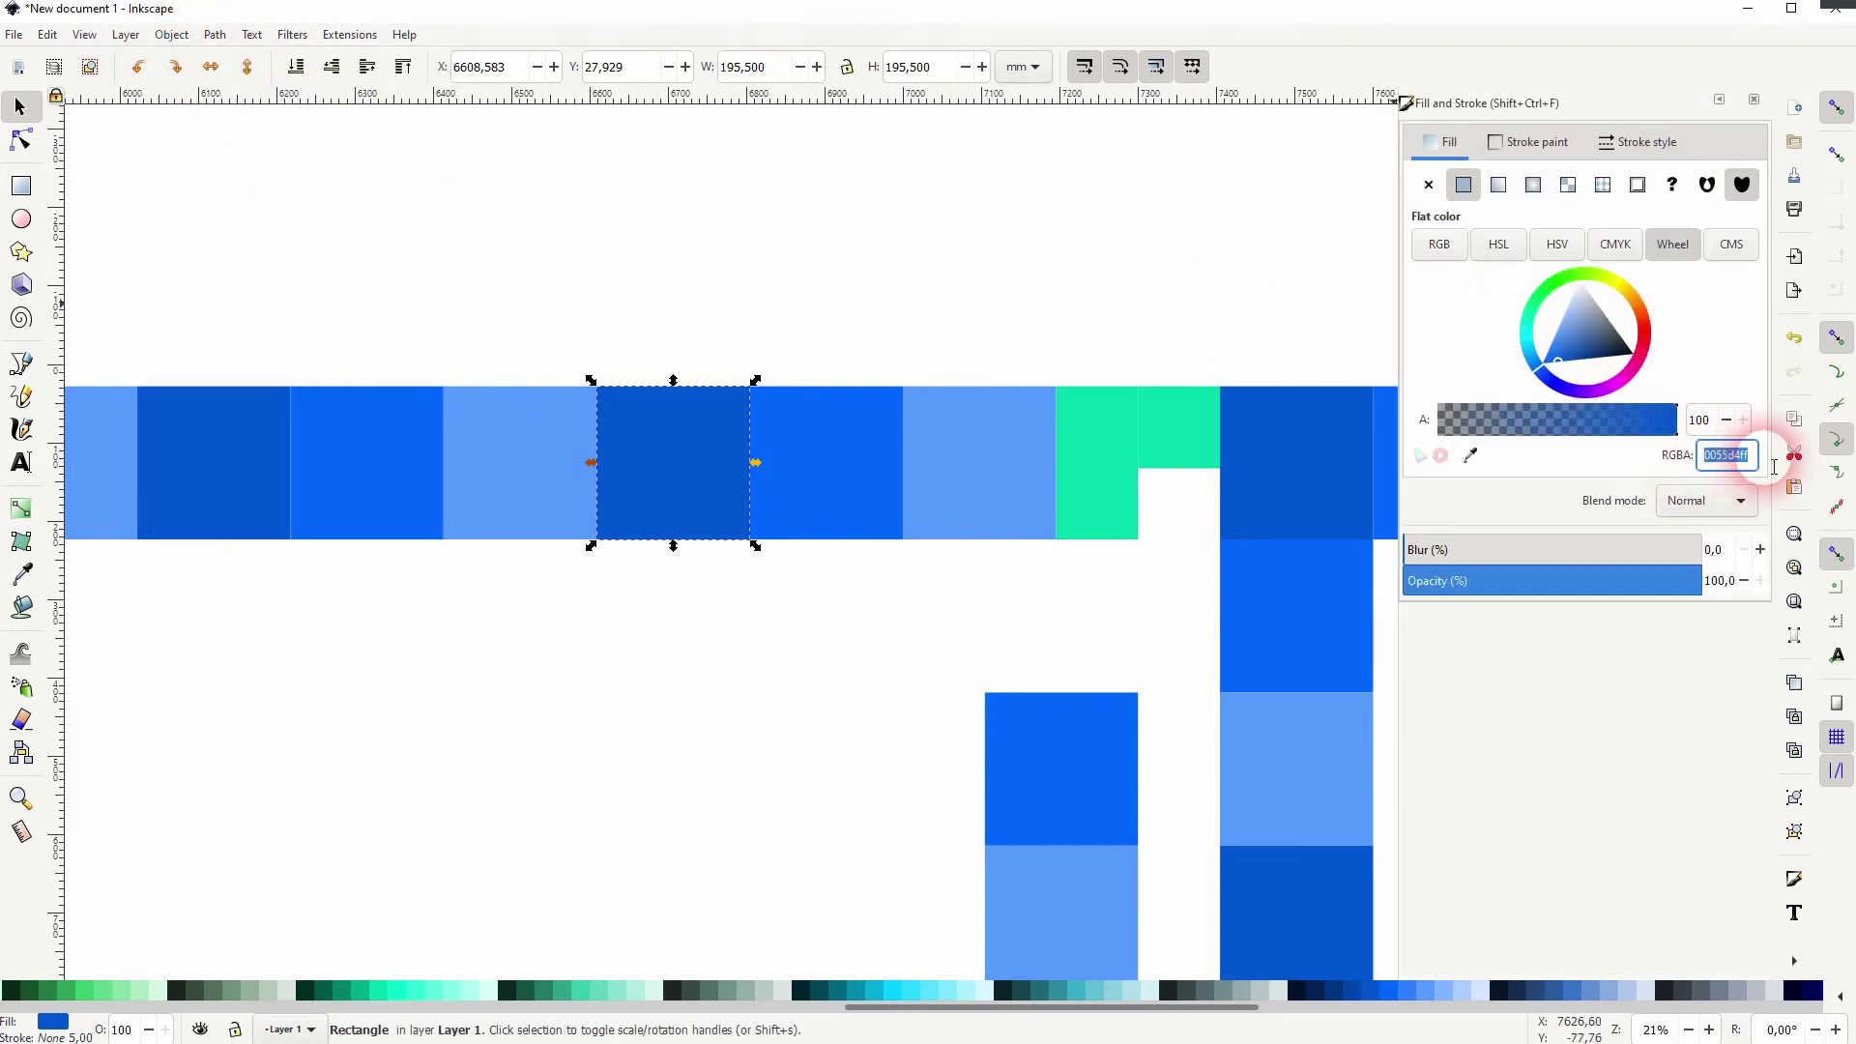
click(1106, 522)
click(1729, 460)
key(ctrl+v)
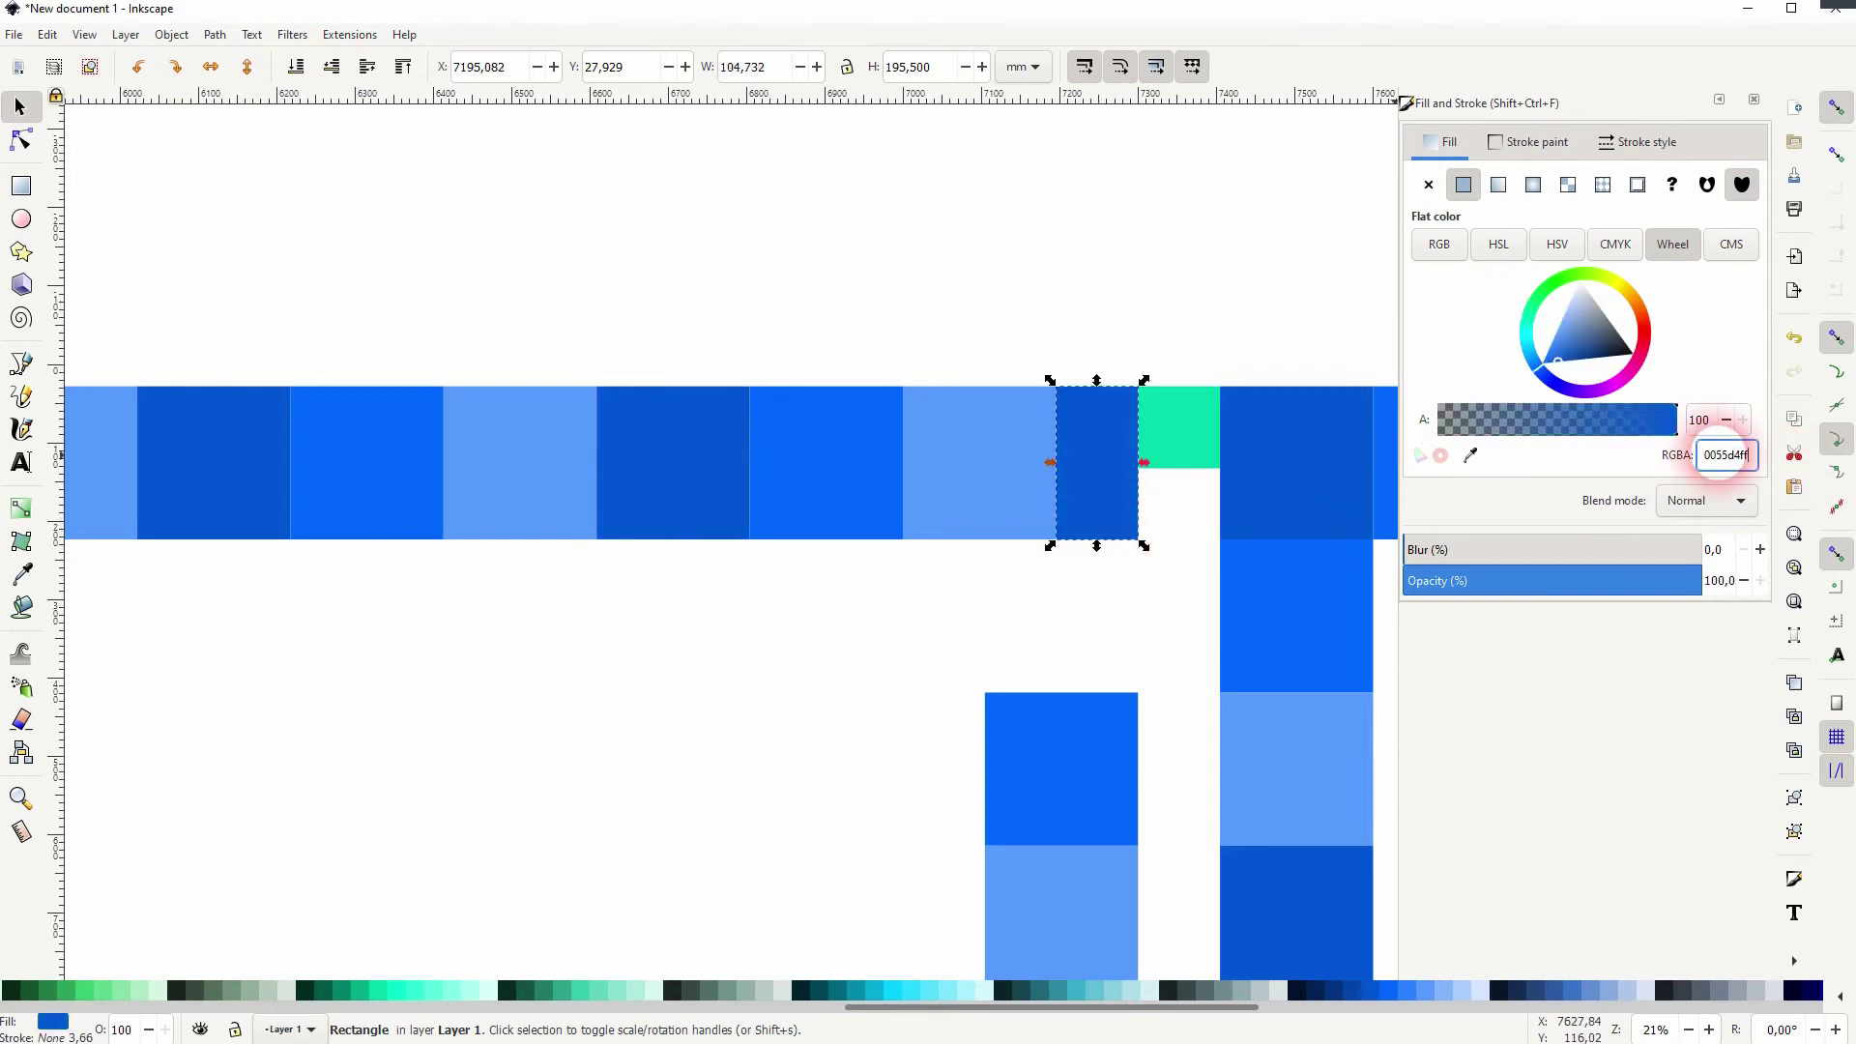
click(1273, 251)
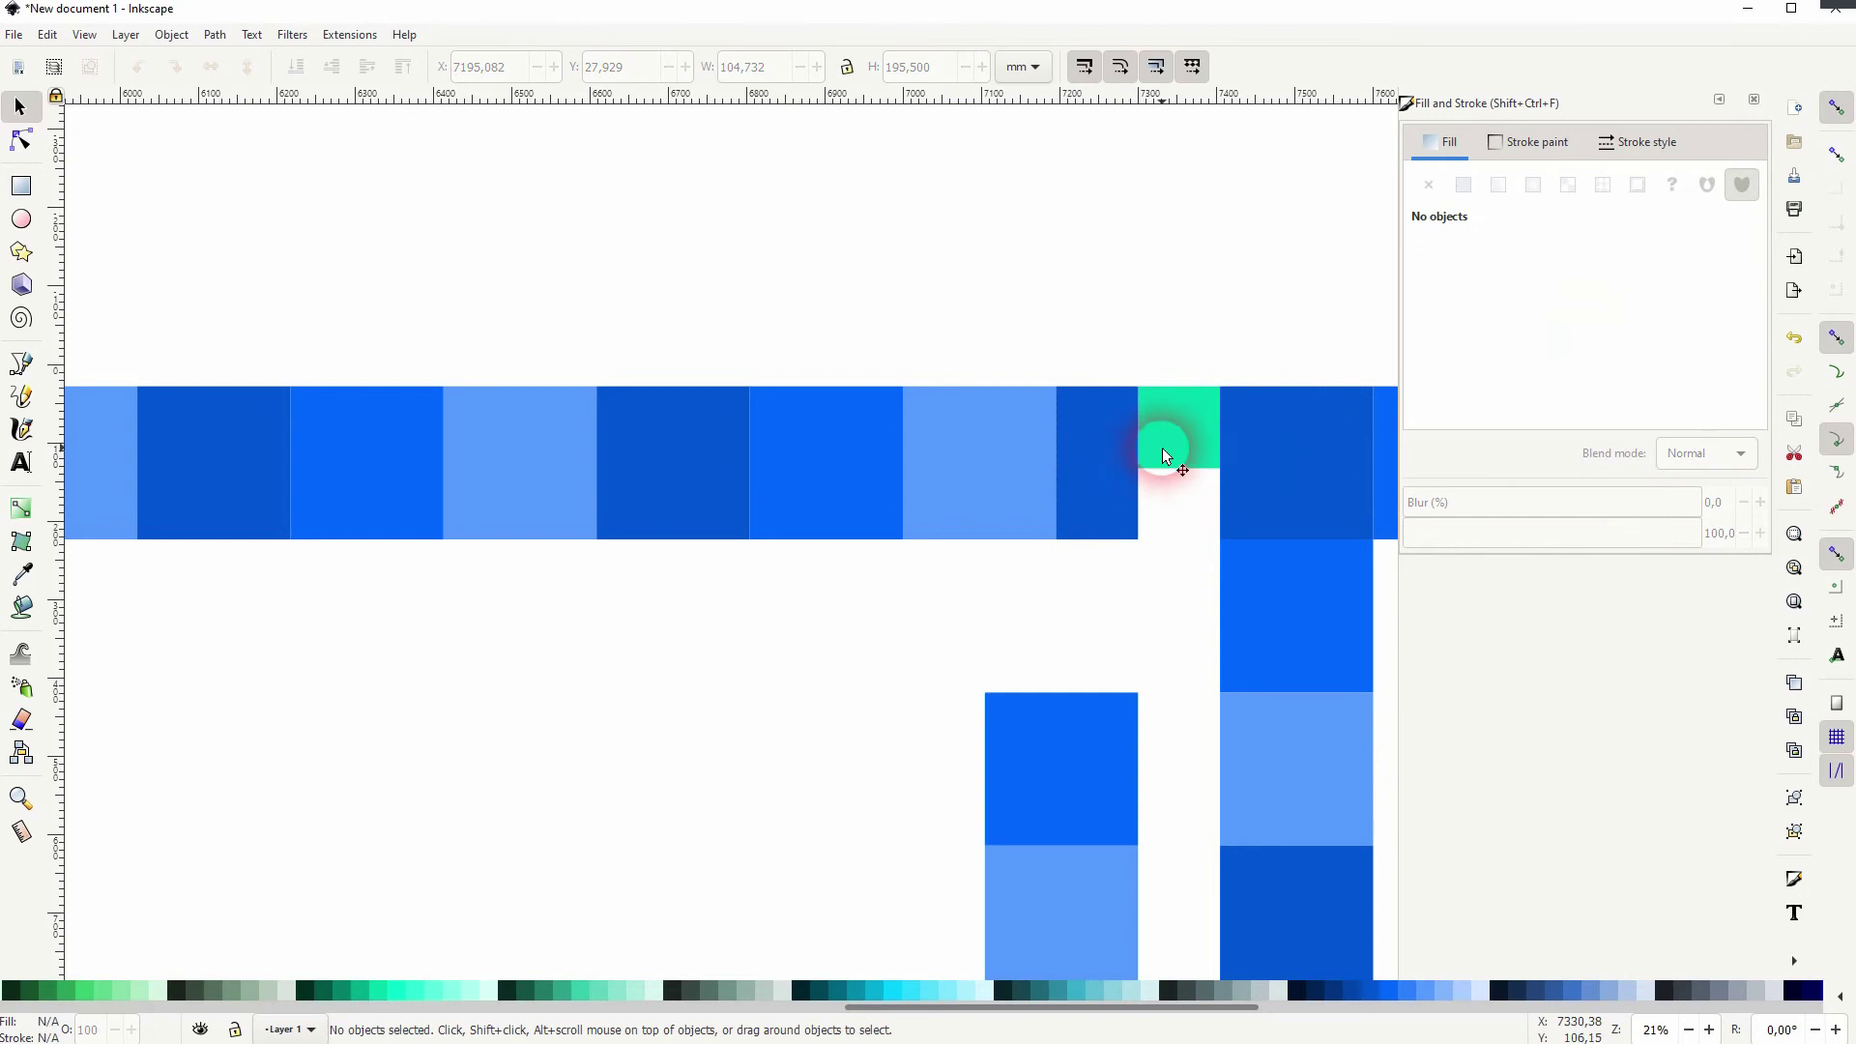
Move the six right-hand squares of the H's crossbar down one row, flush against the left leg.
scroll(1135, 461, down, 2)
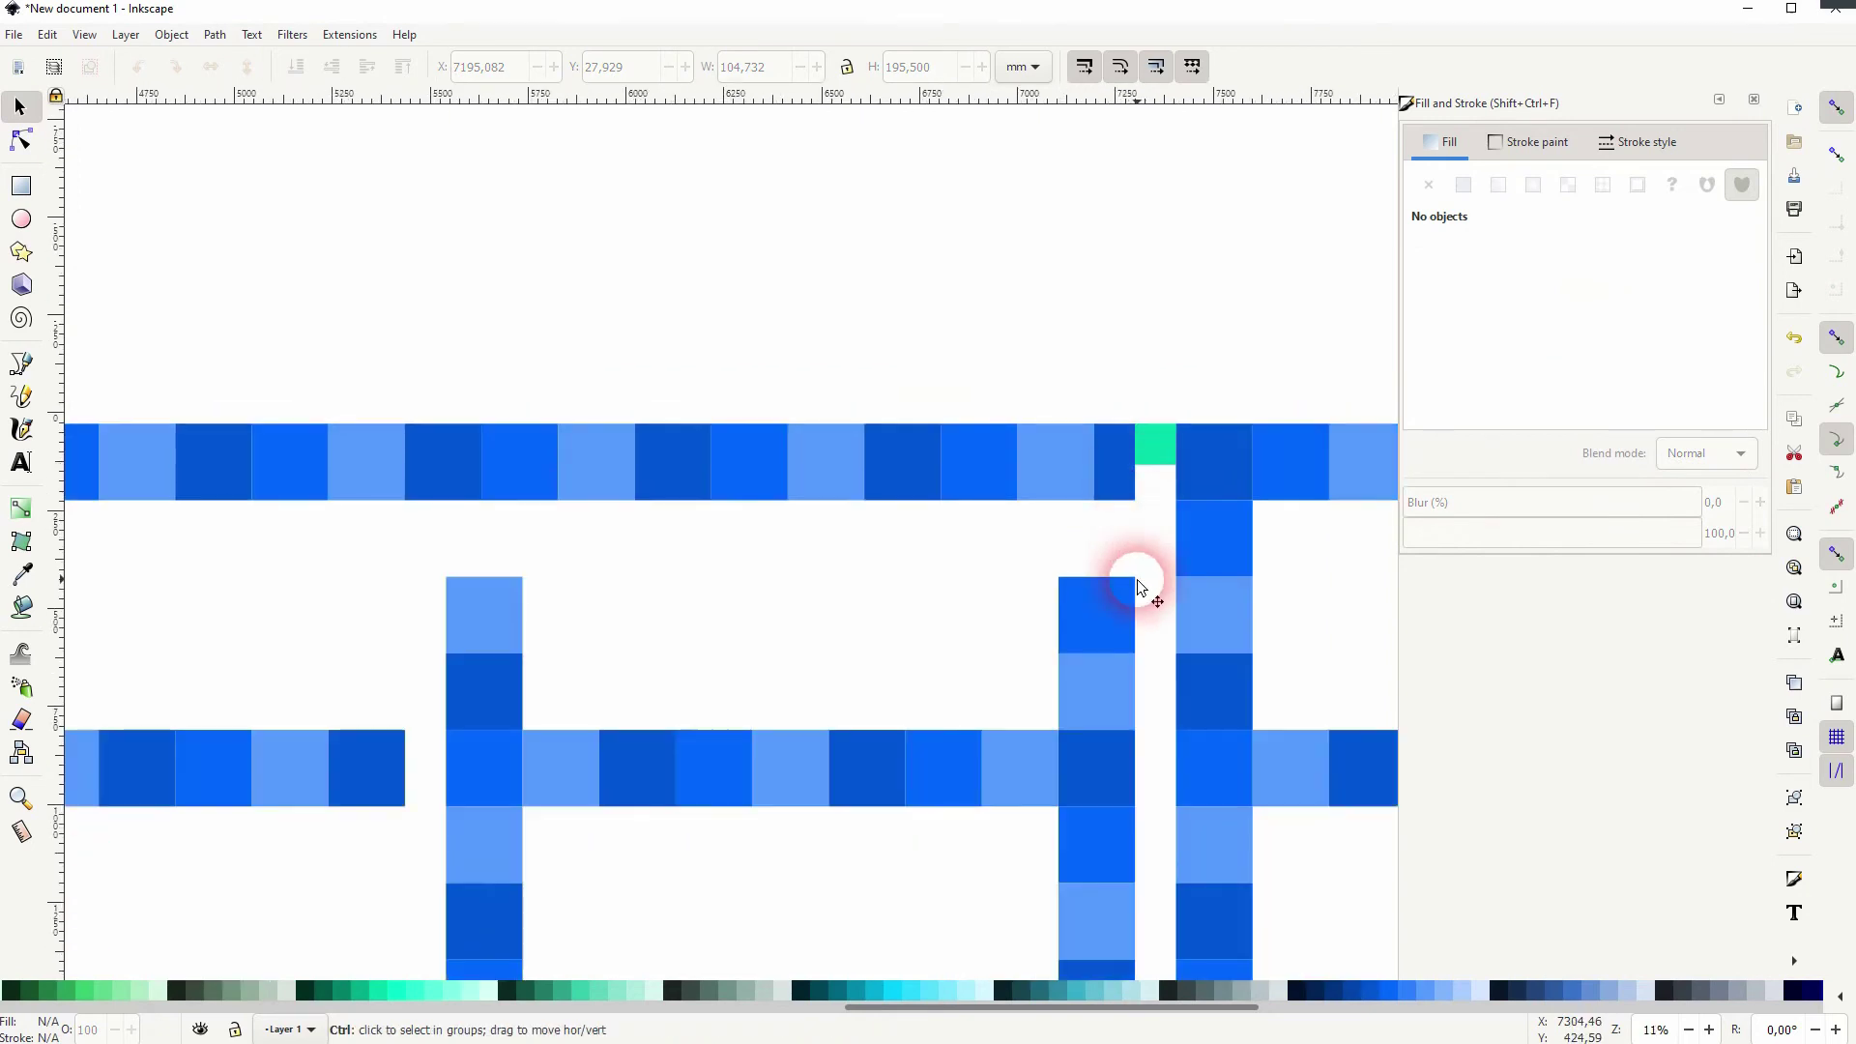
scroll(1127, 578, down, 1)
scroll(953, 663, down, 1)
drag(717, 718, 1086, 606)
mouse_move(774, 654)
mouse_down()
mouse_move(786, 716)
mouse_move(732, 720)
mouse_up()
key(Escape)
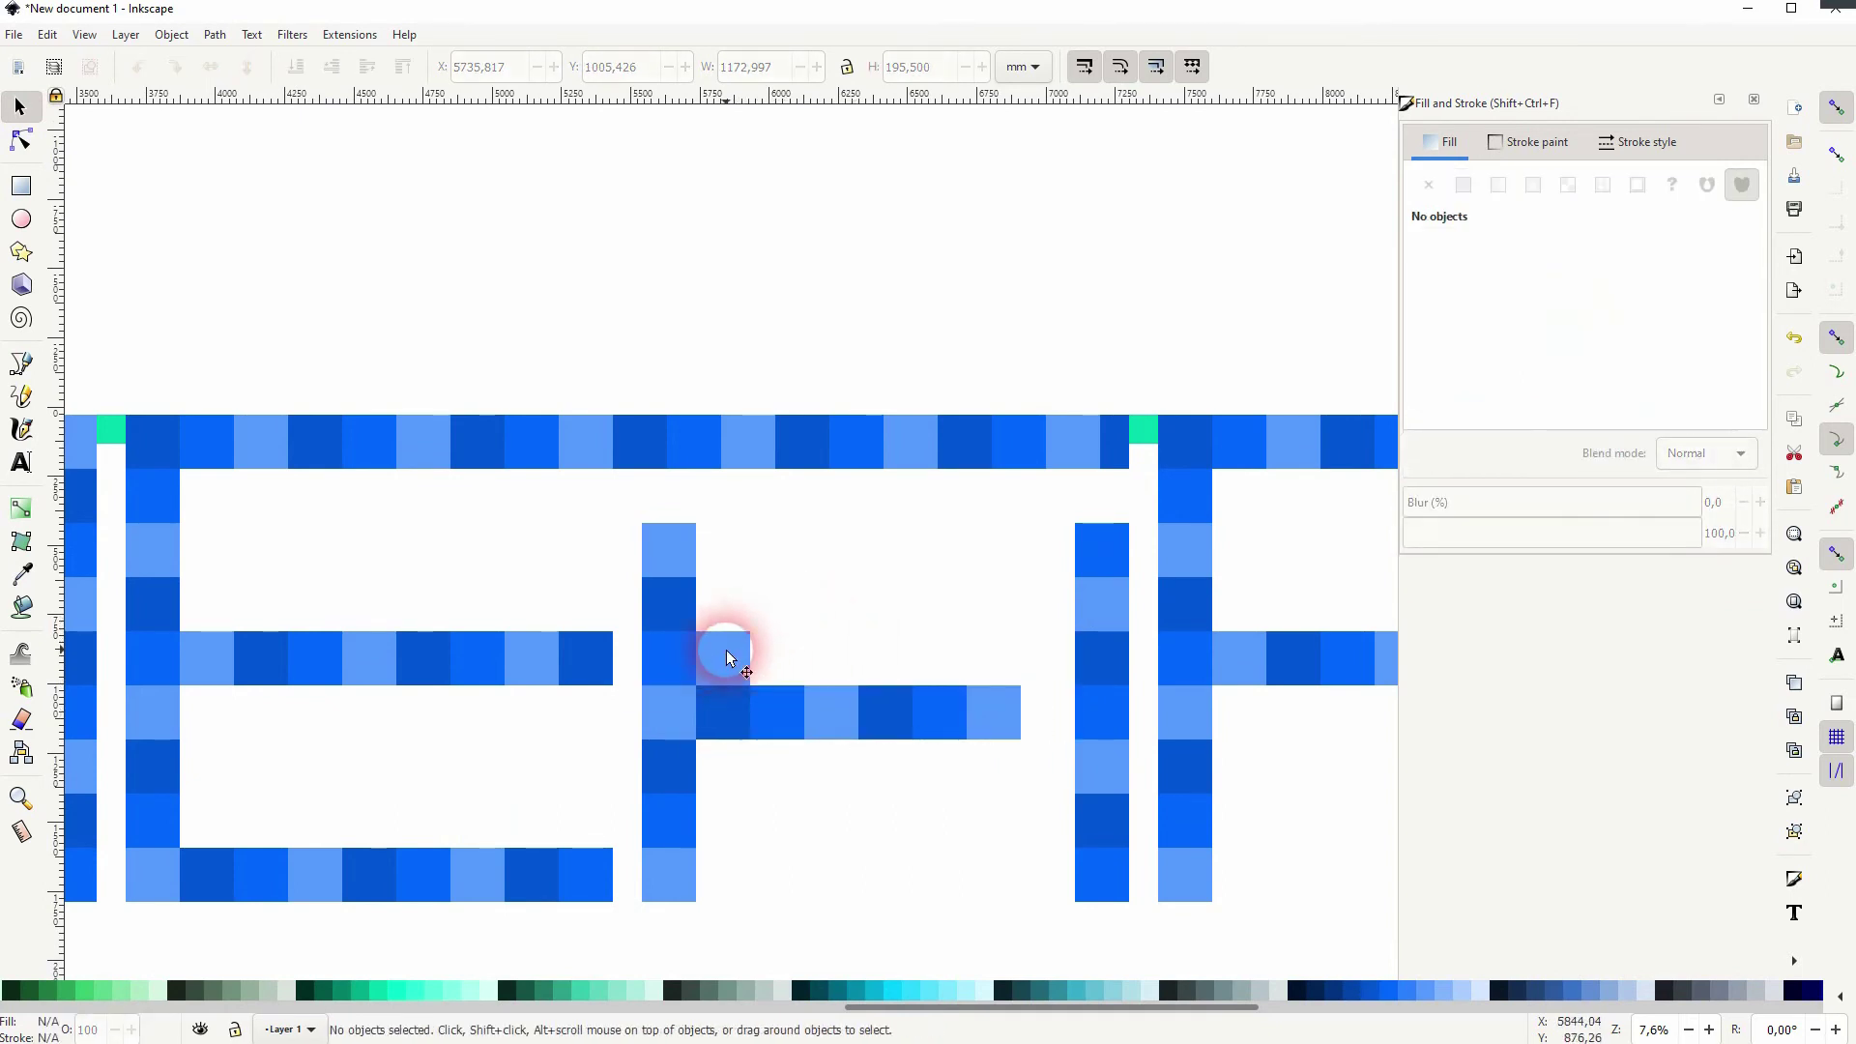
Complete the H's lowered crossbar with dark blue squares at its right end and in the gap, deleting the leftover light square above it.
drag(889, 735, 1052, 734)
key(Escape)
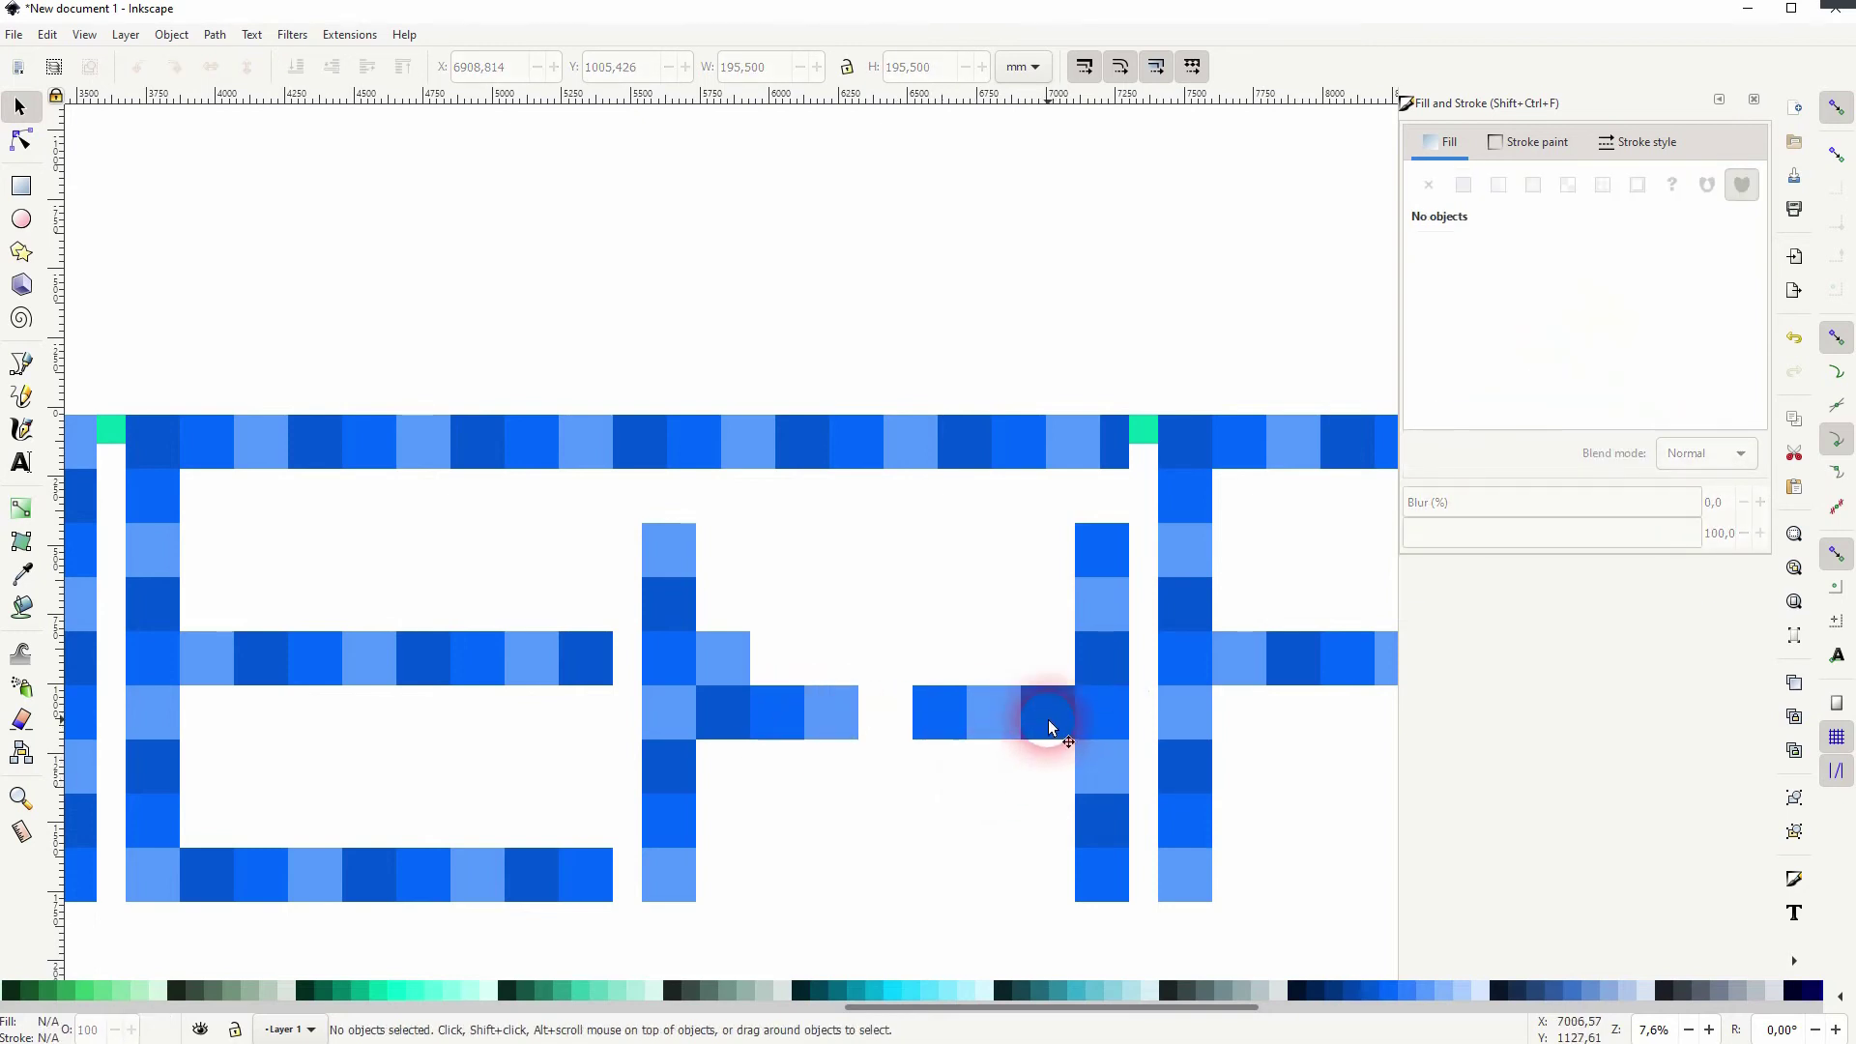
mouse_move(723, 720)
mouse_down()
mouse_move(886, 722)
mouse_move(720, 723)
mouse_up()
click(919, 772)
click(732, 653)
key(Delete)
click(887, 727)
key(Escape)
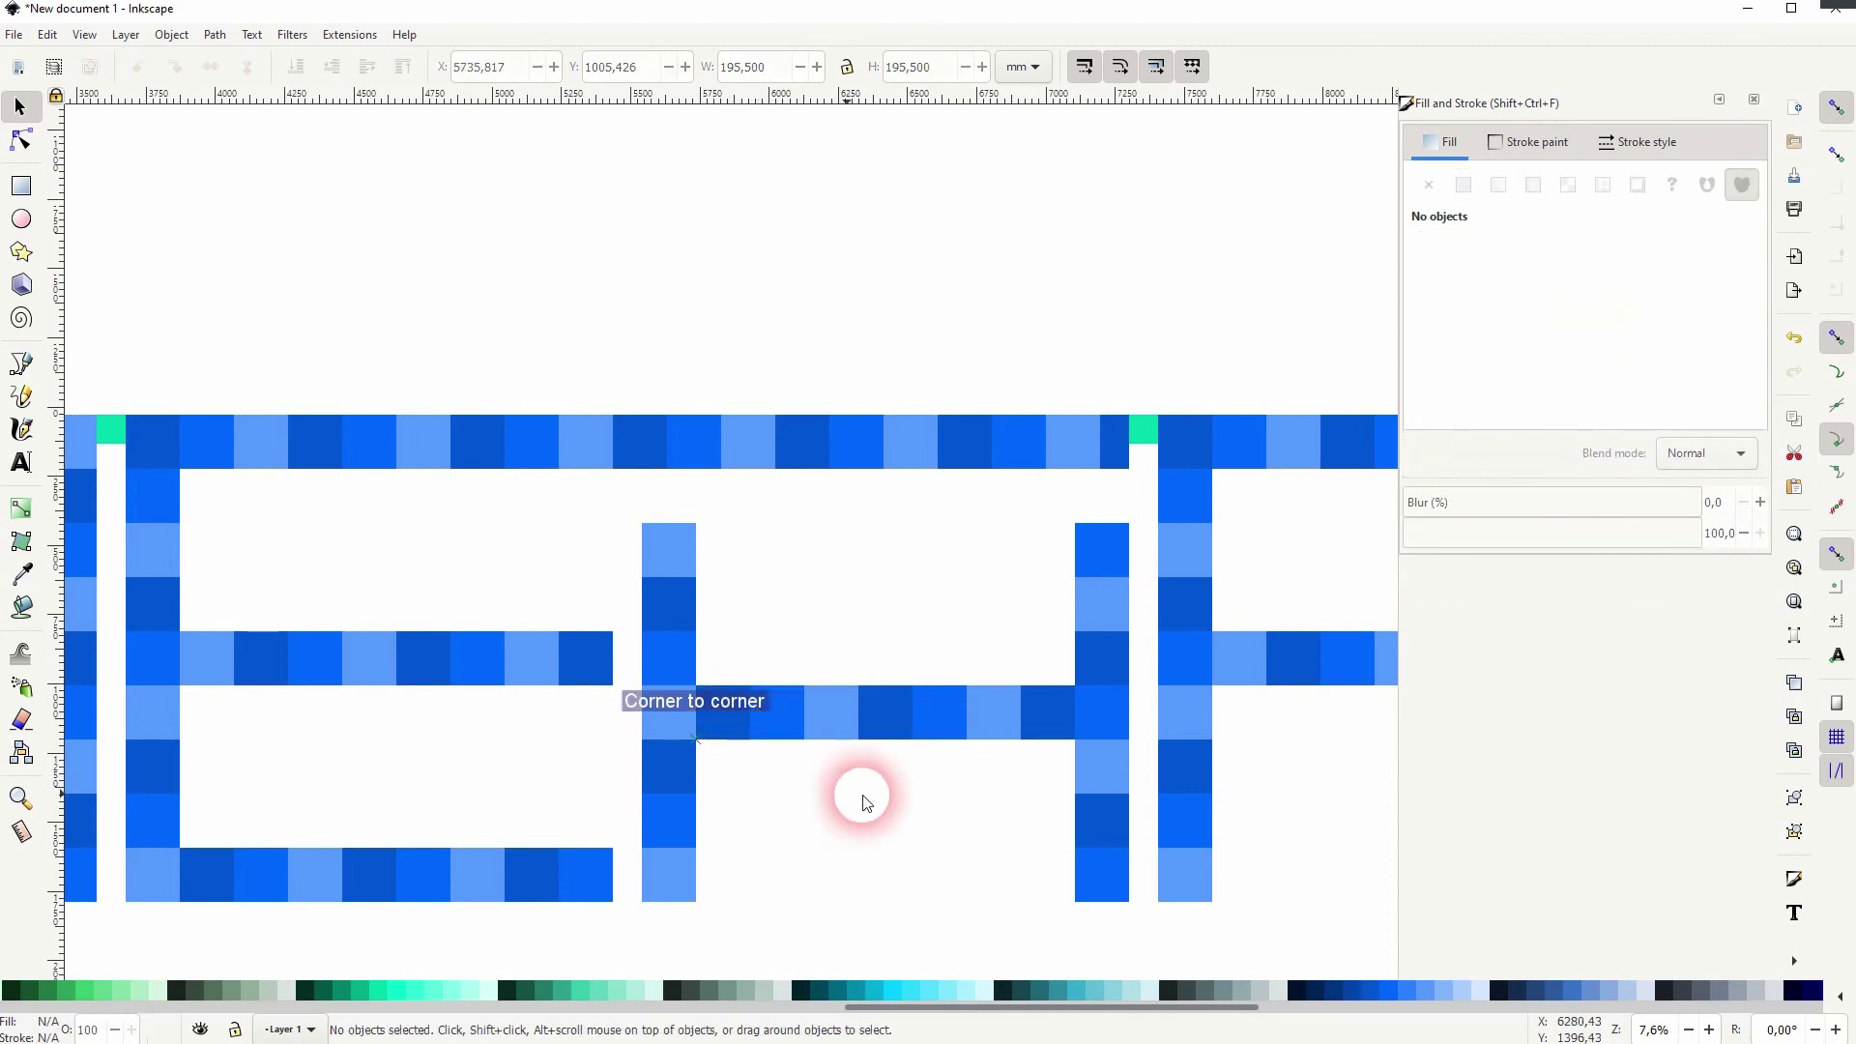
Duplicate the narrow dark blue rectangle ending the top bar, rotate the copy -90°, and snap it onto the H's right leg.
click(1143, 432)
scroll(1147, 444, up, 4)
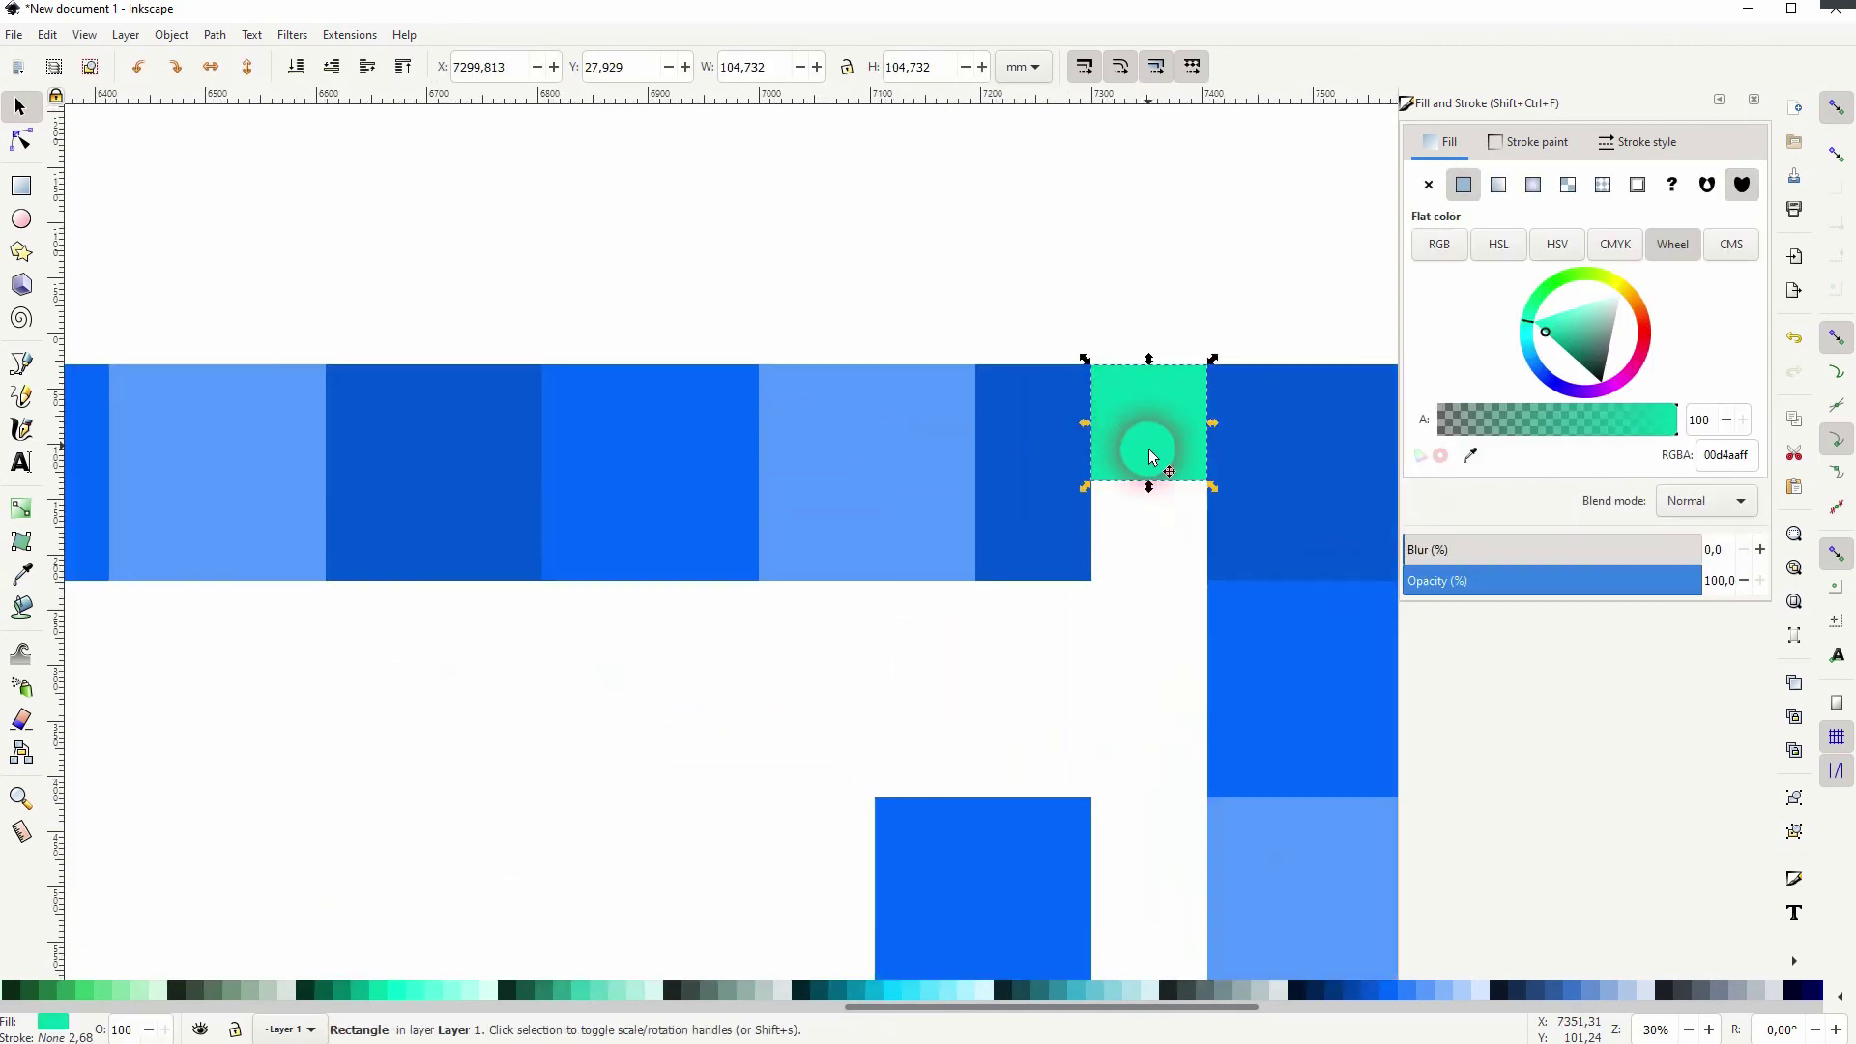
click(1058, 537)
drag(1058, 537, 1021, 688)
click(1021, 689)
drag(1093, 570, 951, 644)
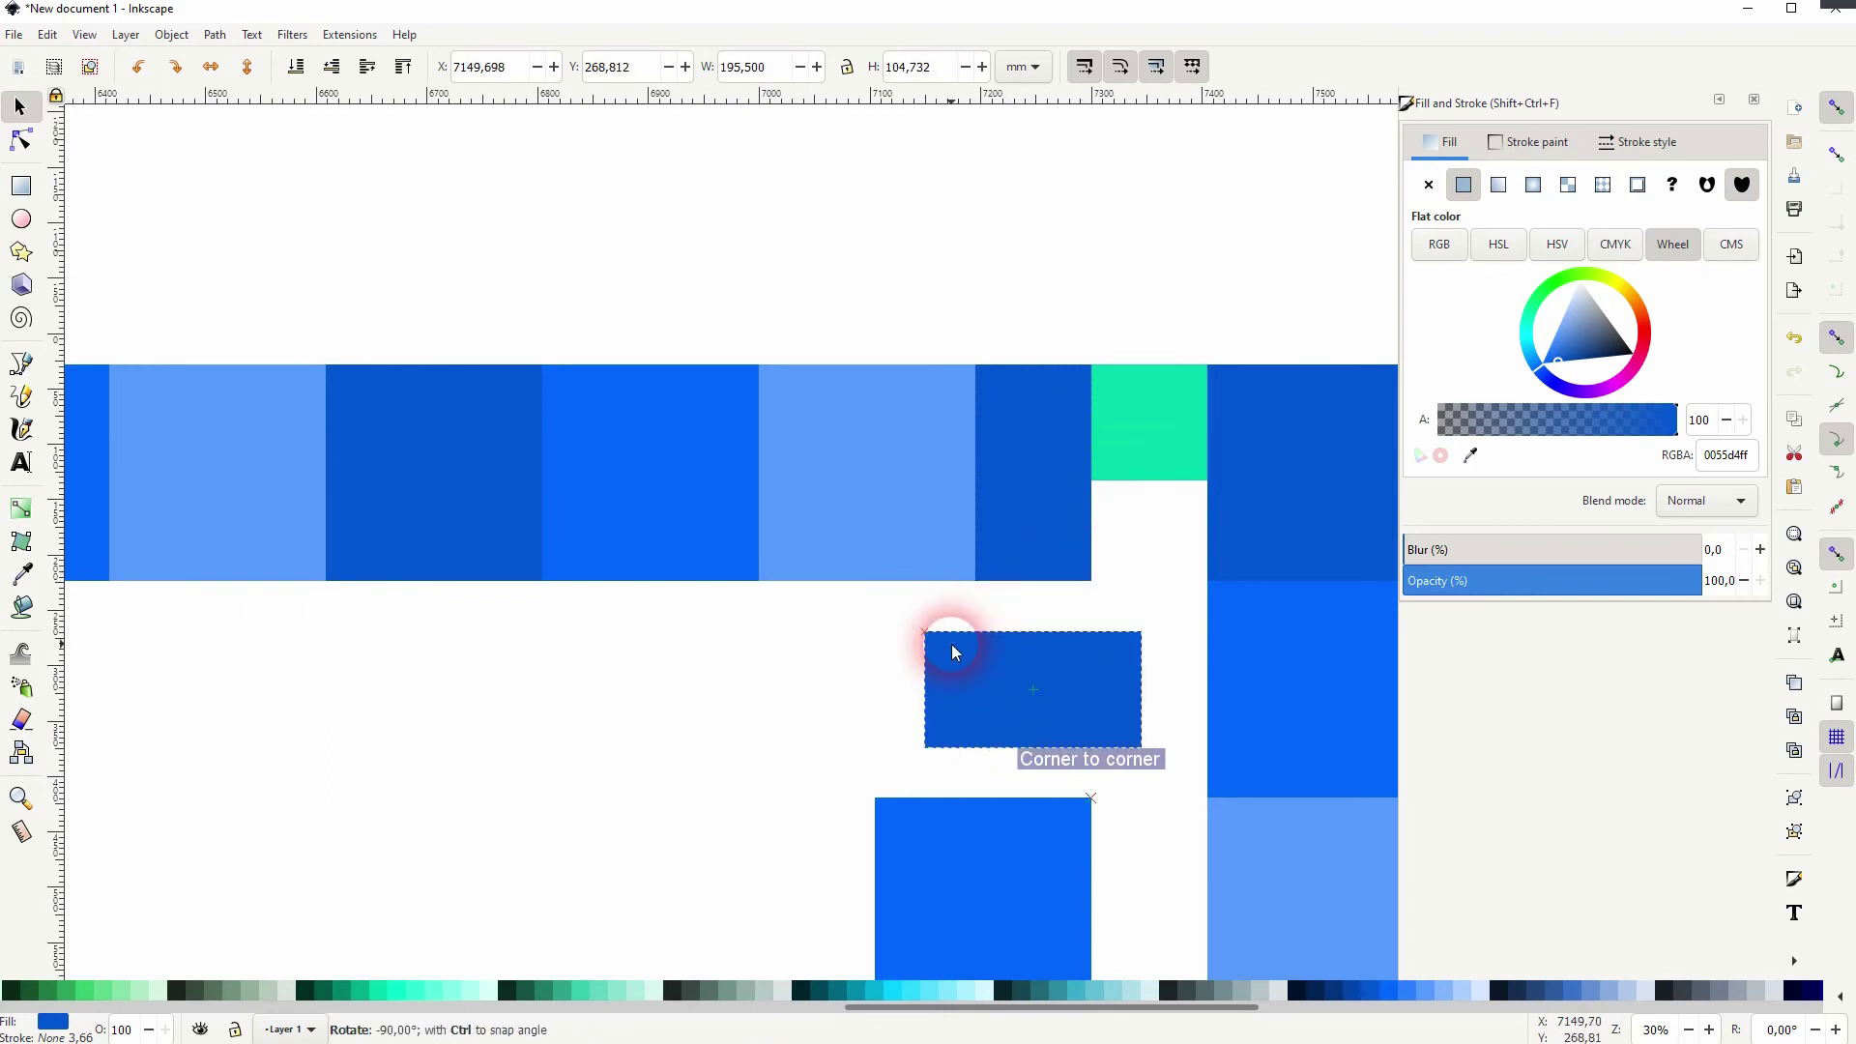
drag(1048, 676, 1001, 729)
scroll(1001, 729, down, 3)
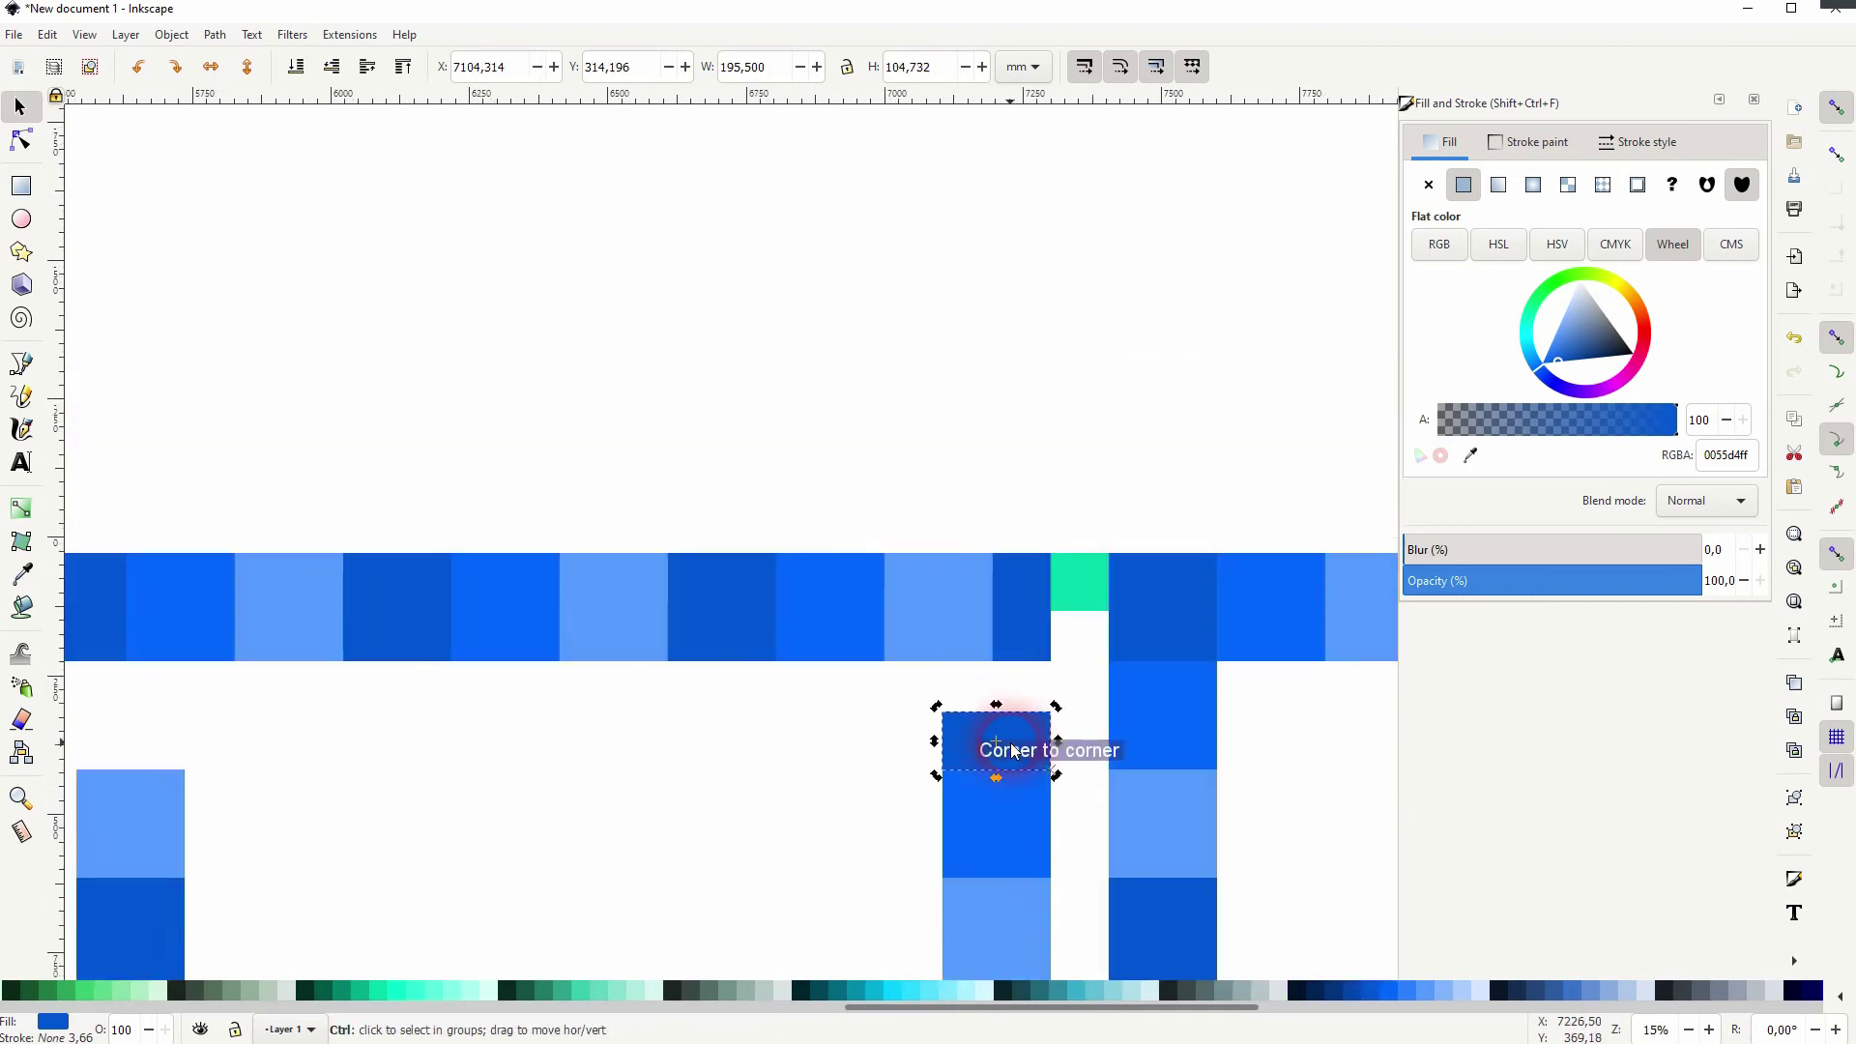
click(841, 605)
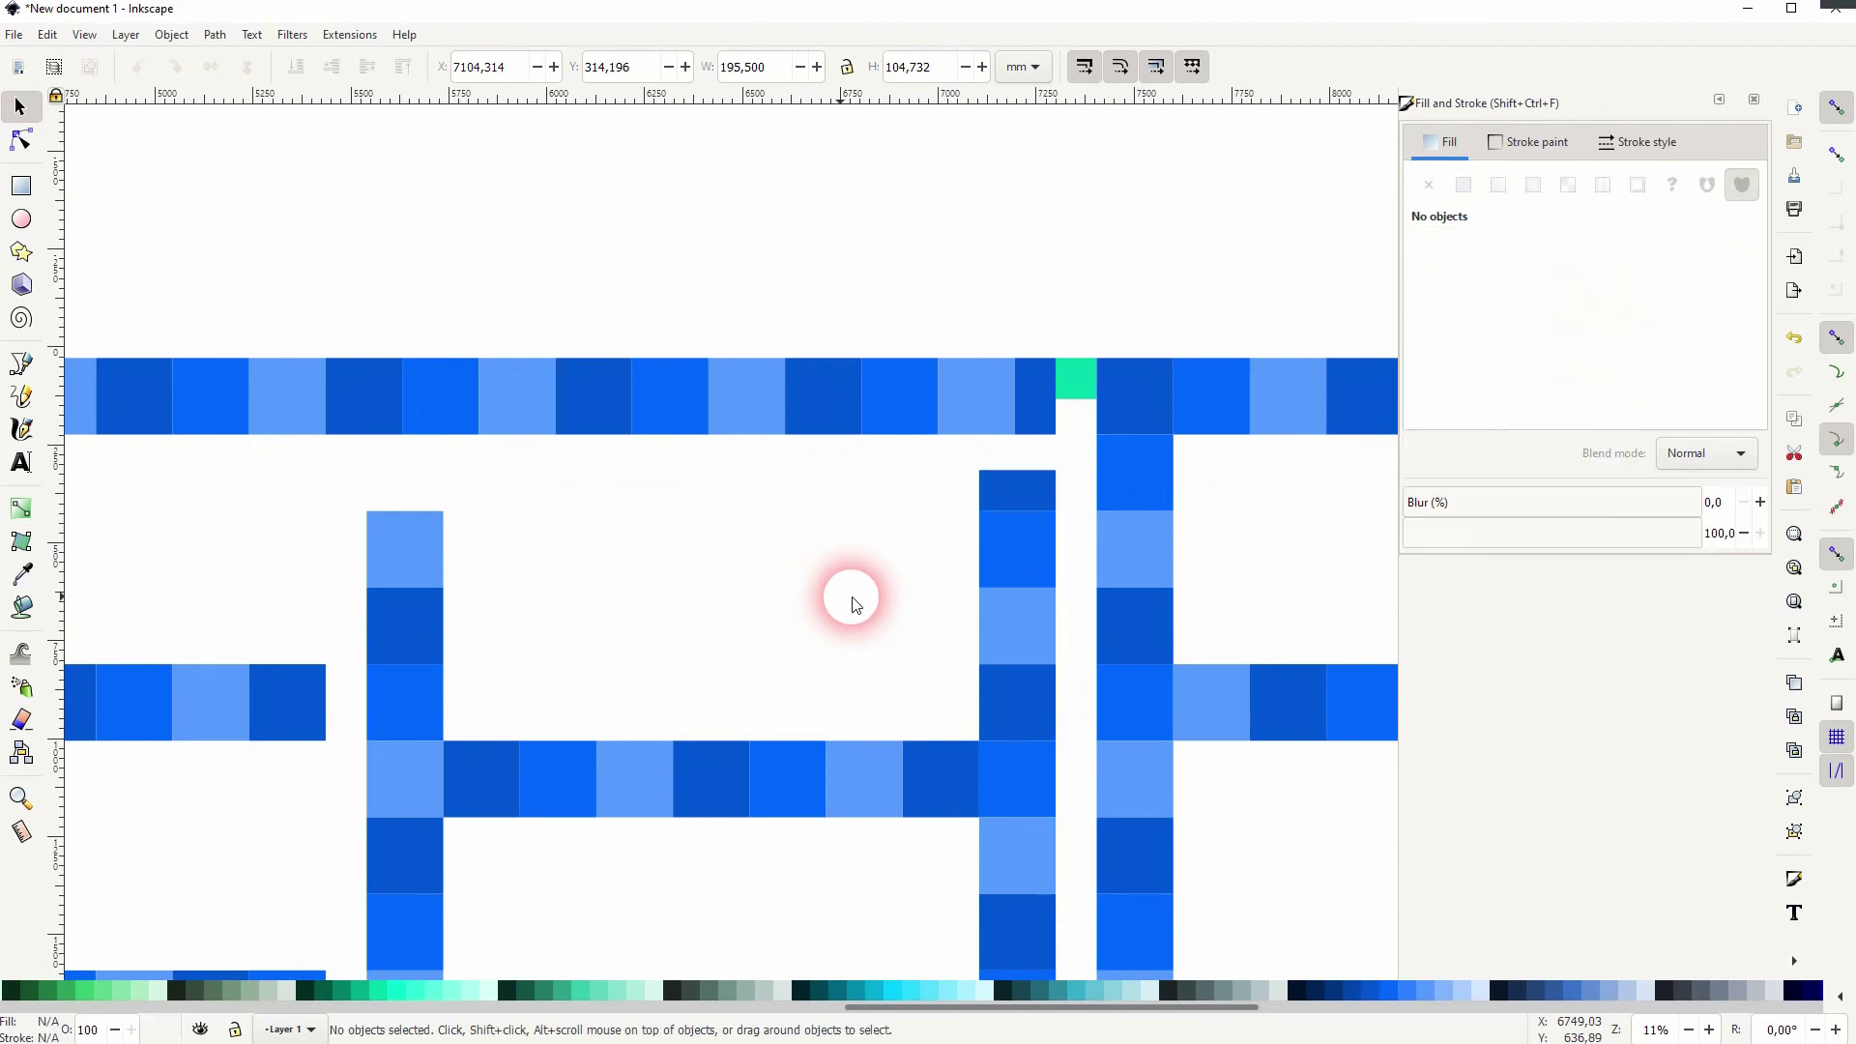
Duplicate the half-height dark blue cap from the H's right leg onto the top of its left leg.
click(1003, 493)
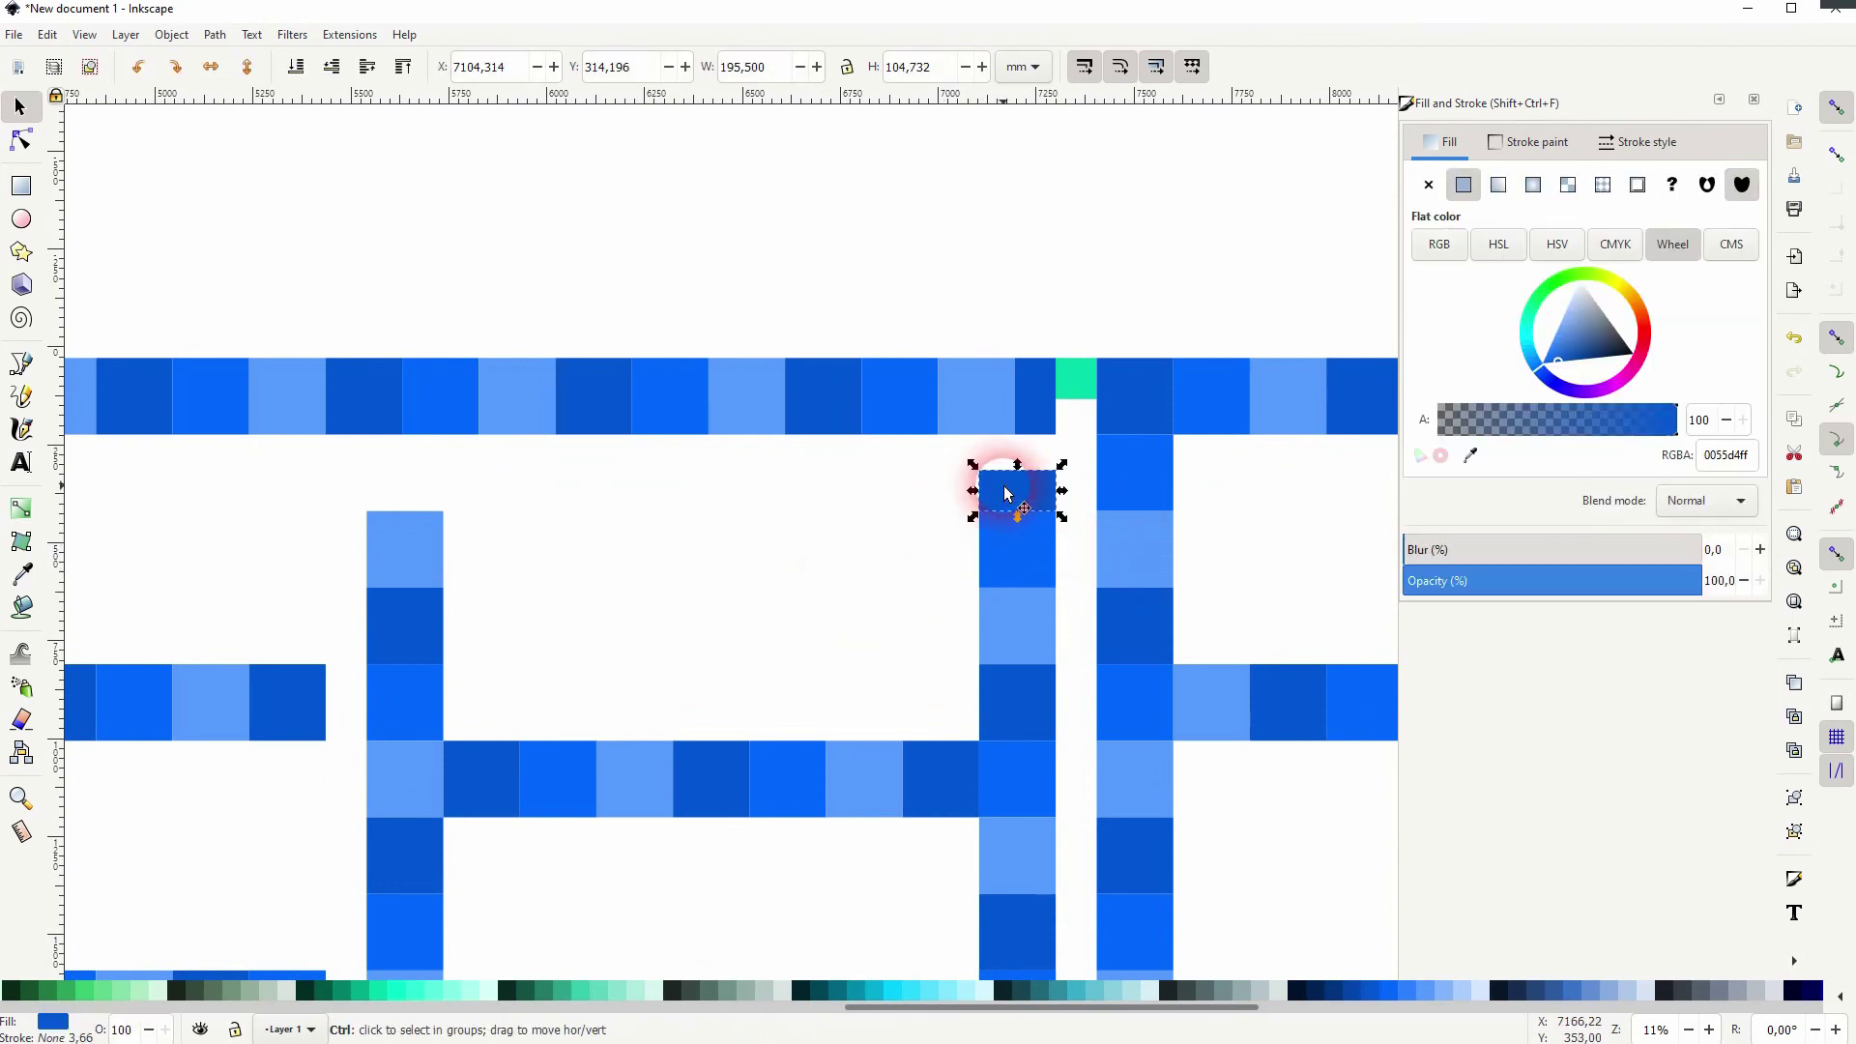
mouse_move(1004, 493)
mouse_down()
mouse_move(391, 497)
mouse_move(406, 497)
mouse_up()
click(551, 572)
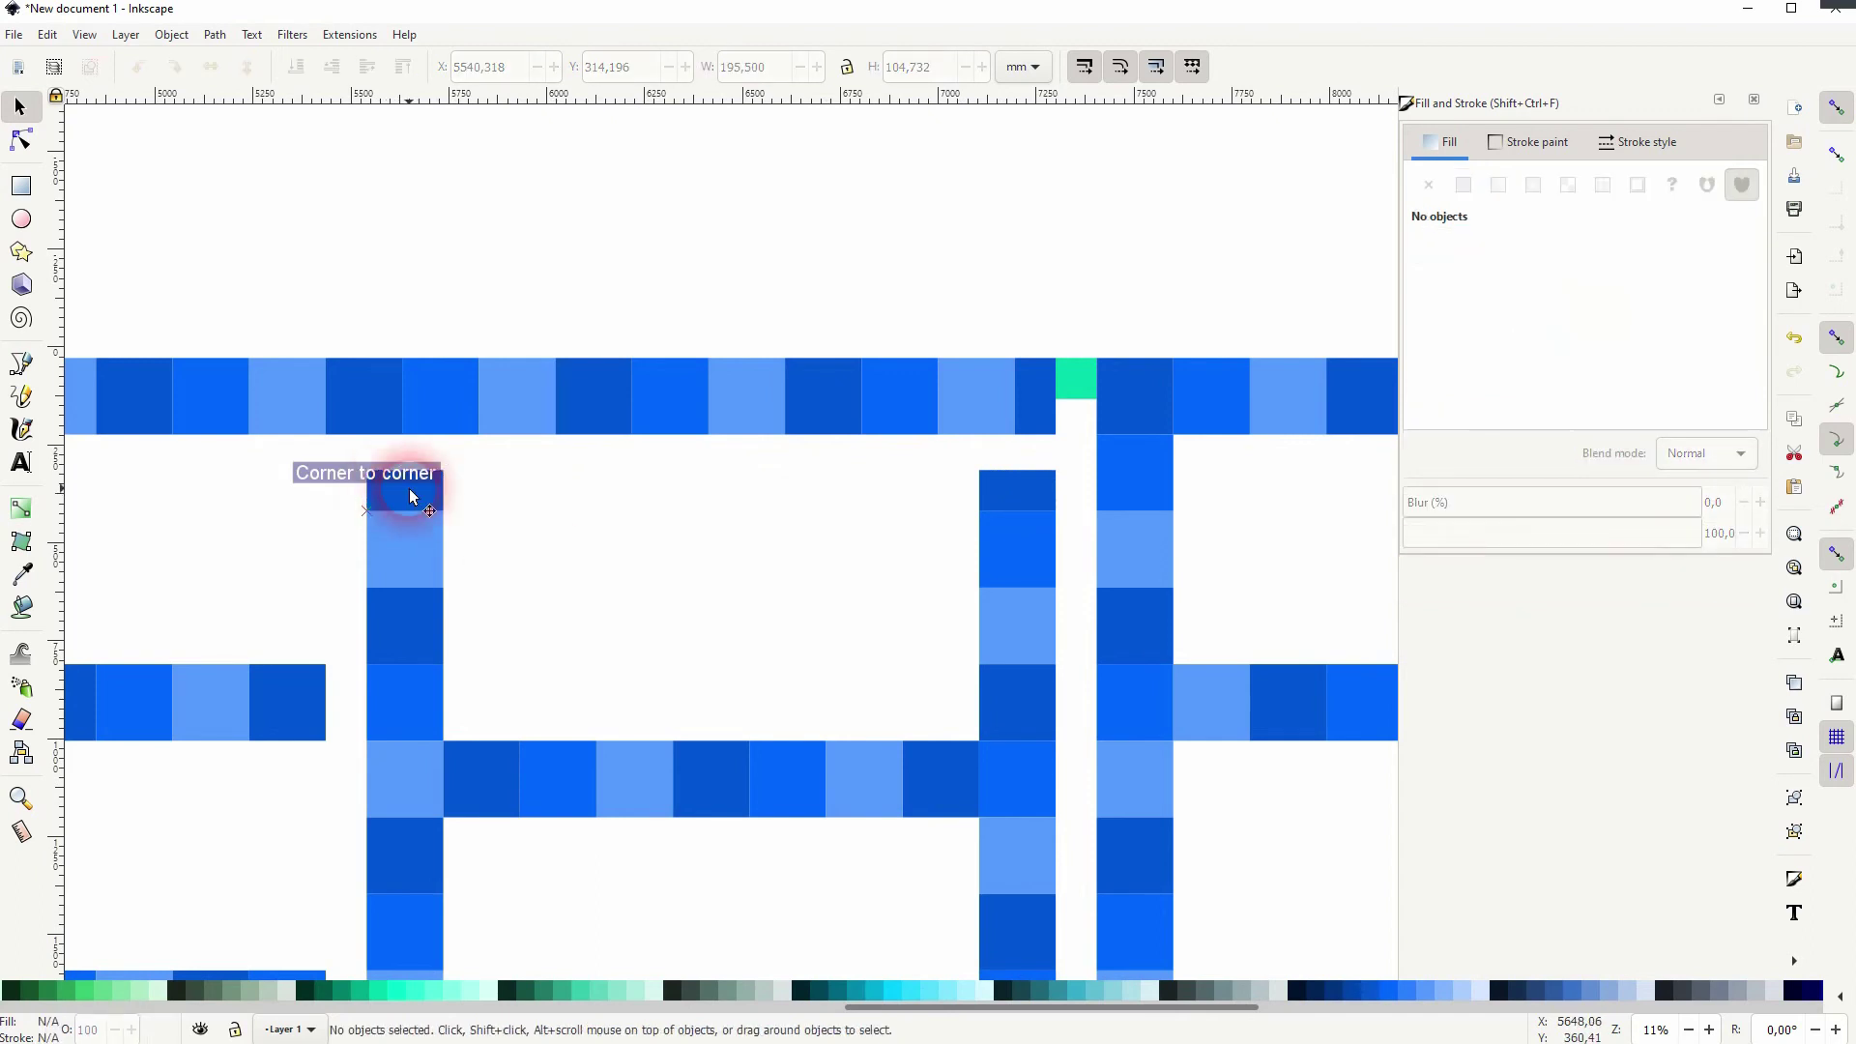
Copy the fill colour 0066ffff from a medium blue square in the H's left leg and apply it to that leg's half-height cap.
click(419, 682)
click(1723, 457)
click(404, 493)
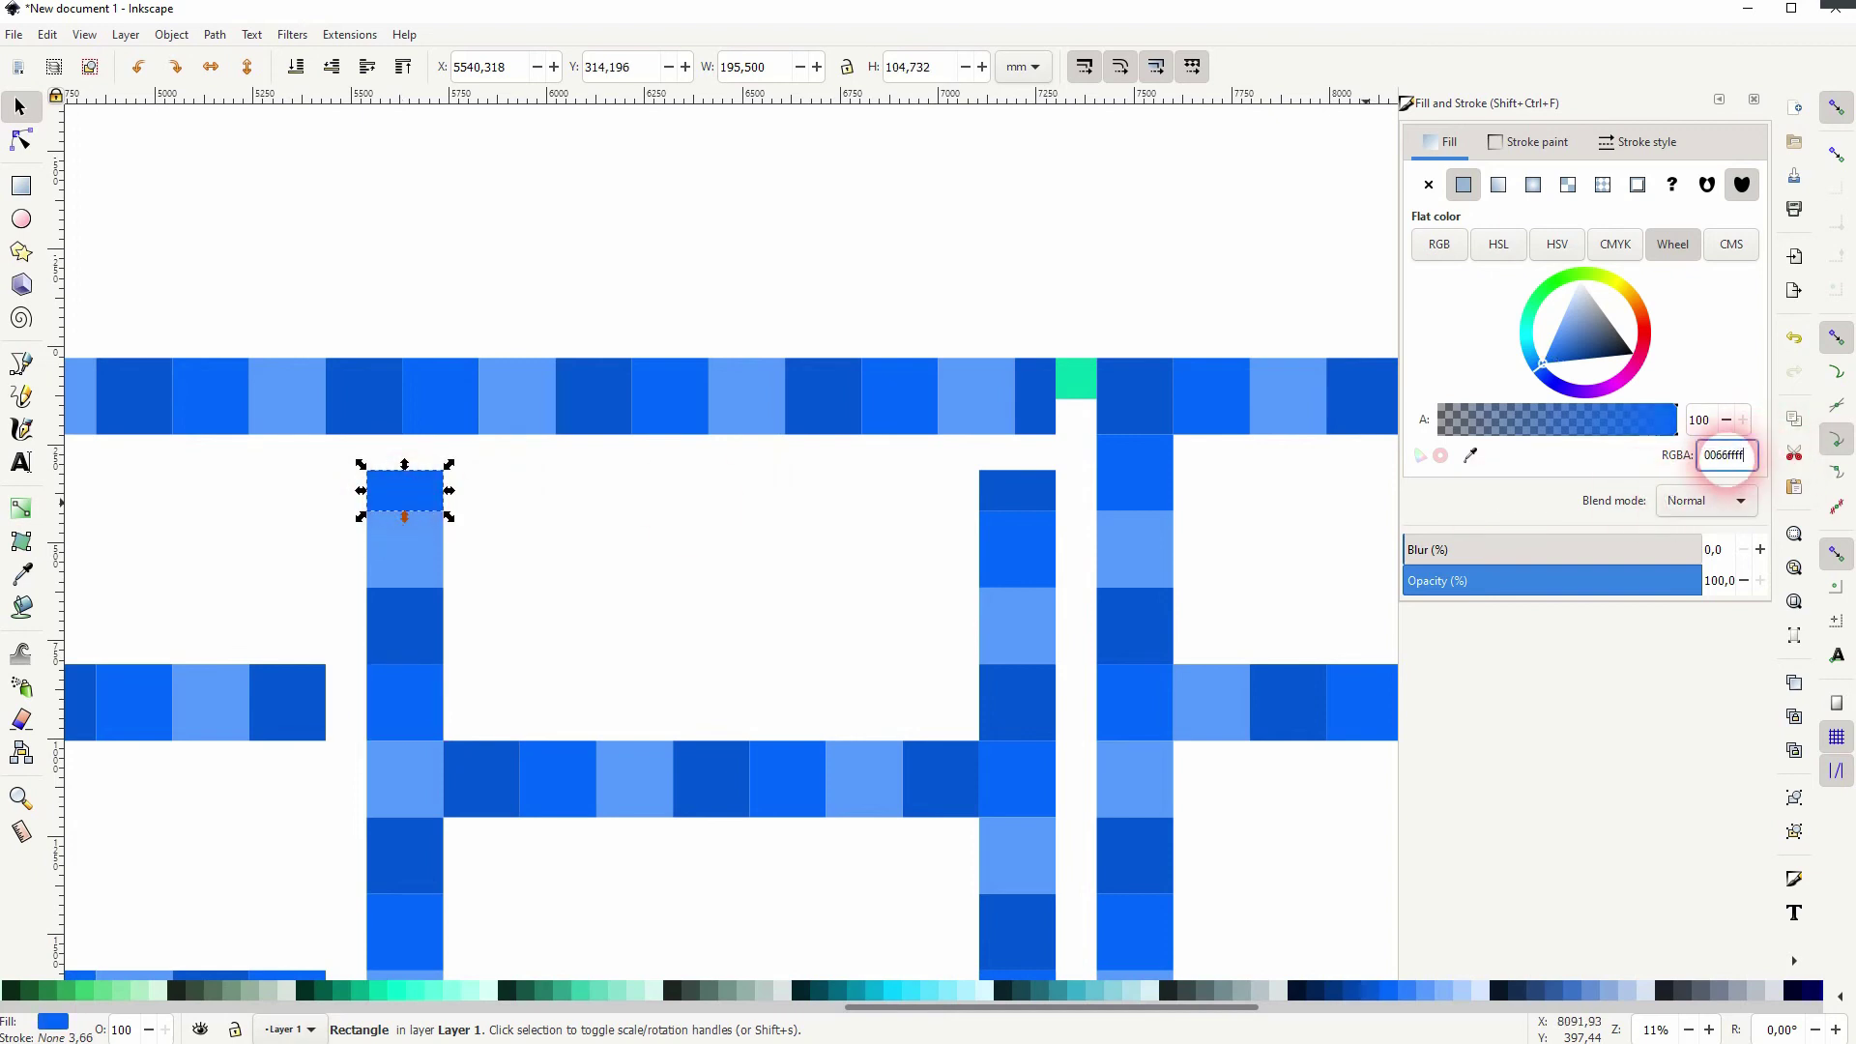
click(791, 618)
Select a green spacer square between the letters, extend the selection to all objects with the same fill colour, and delete them.
scroll(708, 600, down, 2)
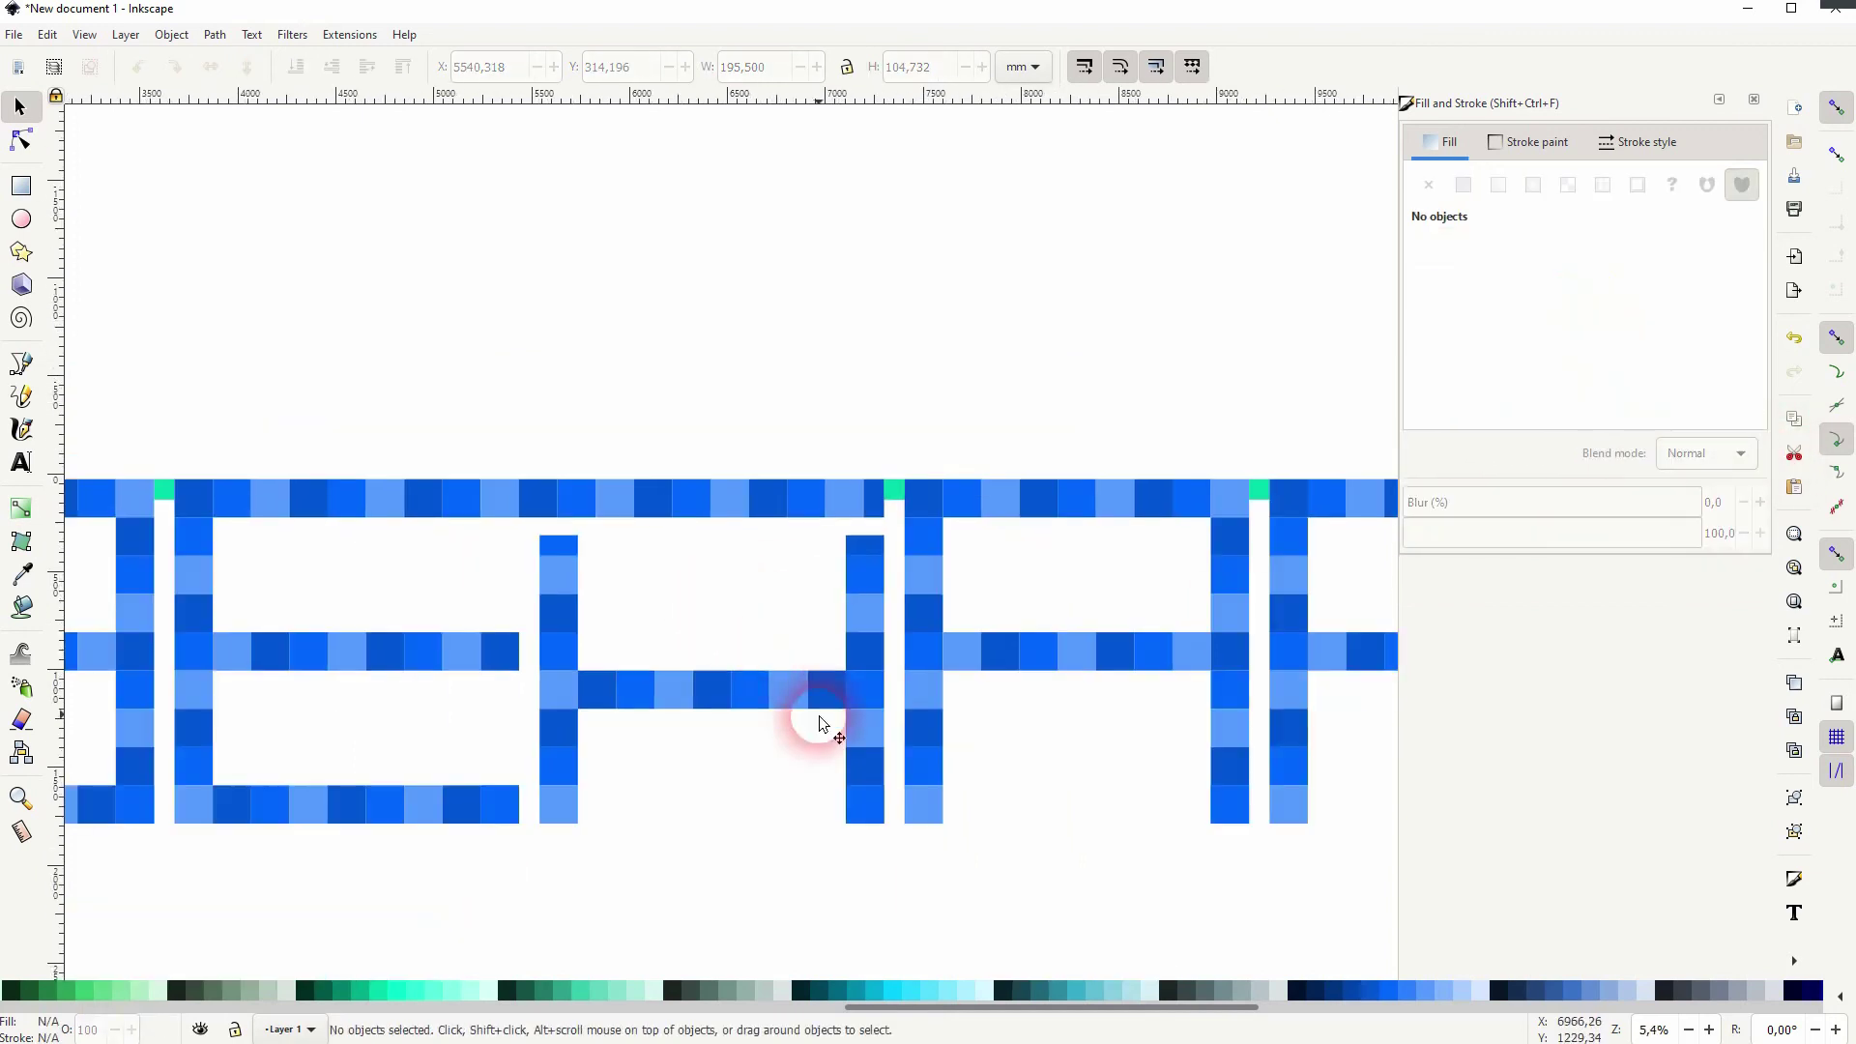
scroll(748, 676, down, 3)
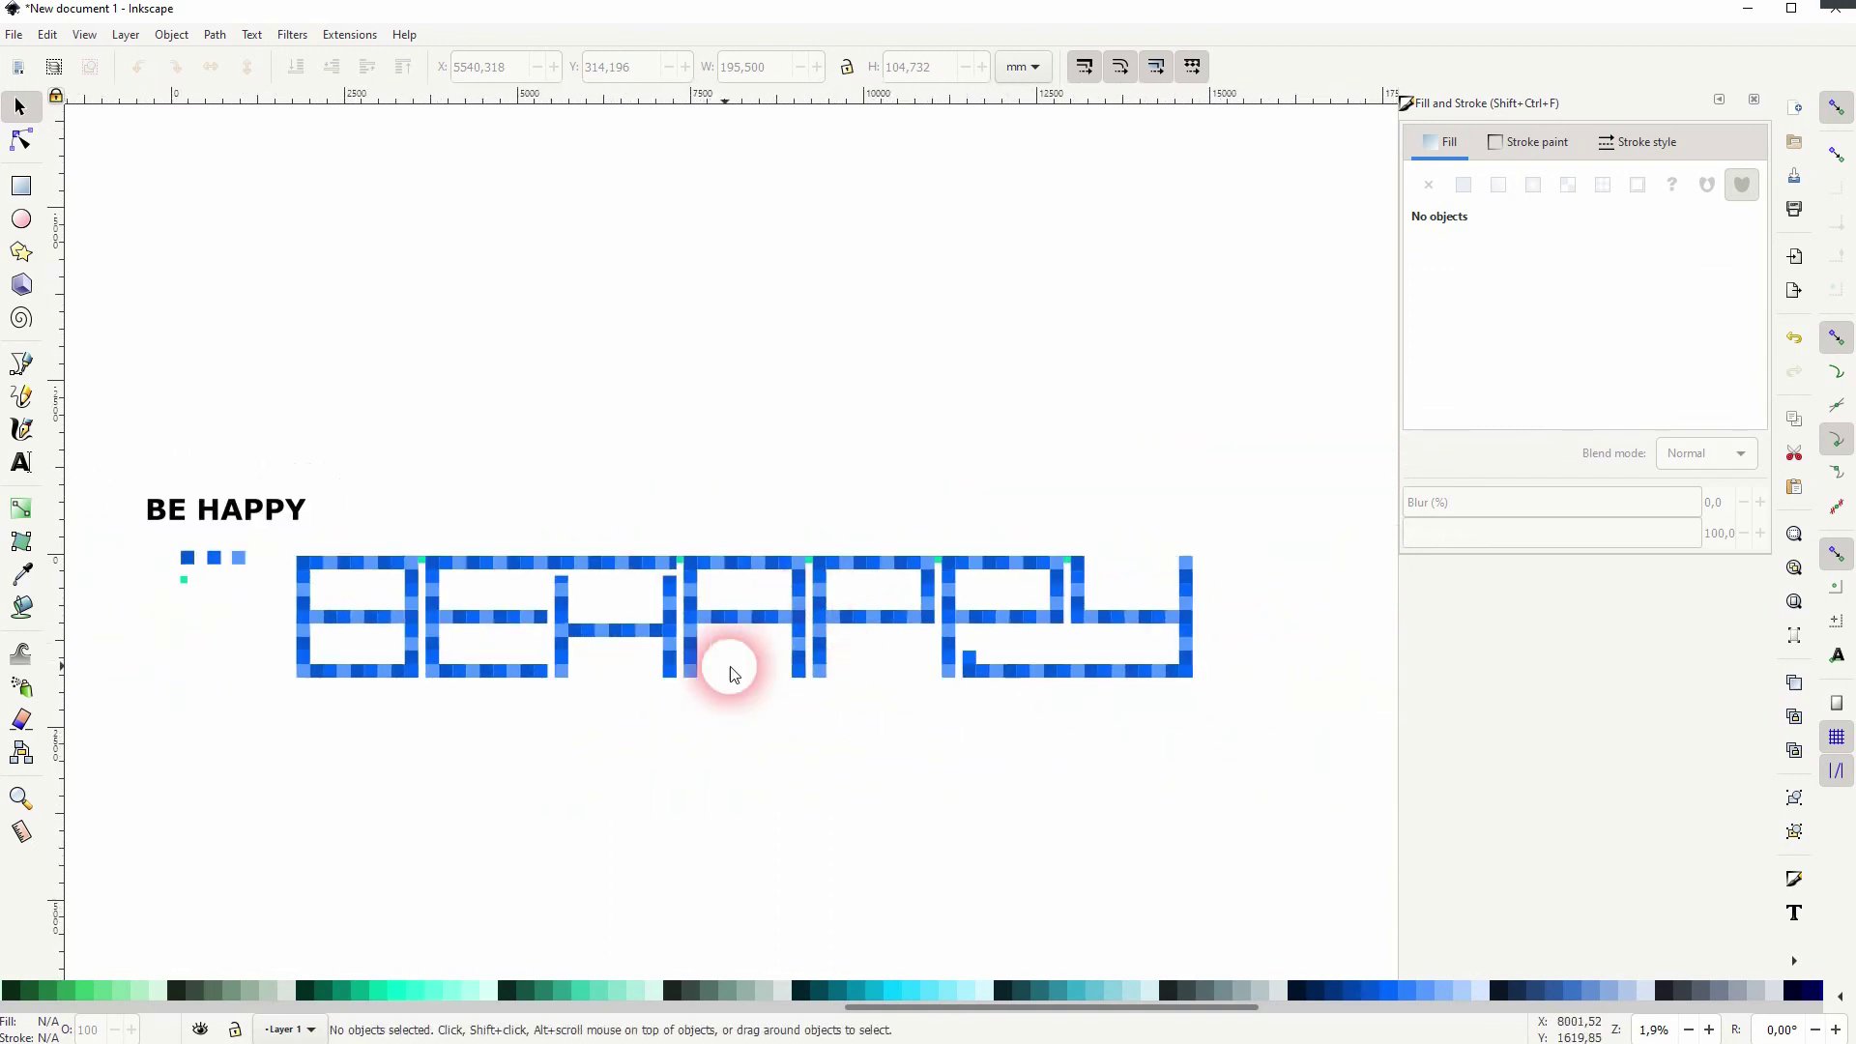
scroll(517, 640, up, 2)
drag(636, 617, 856, 589)
click(506, 458)
click(494, 448)
scroll(501, 472, up, 3)
click(507, 480)
scroll(506, 480, down, 3)
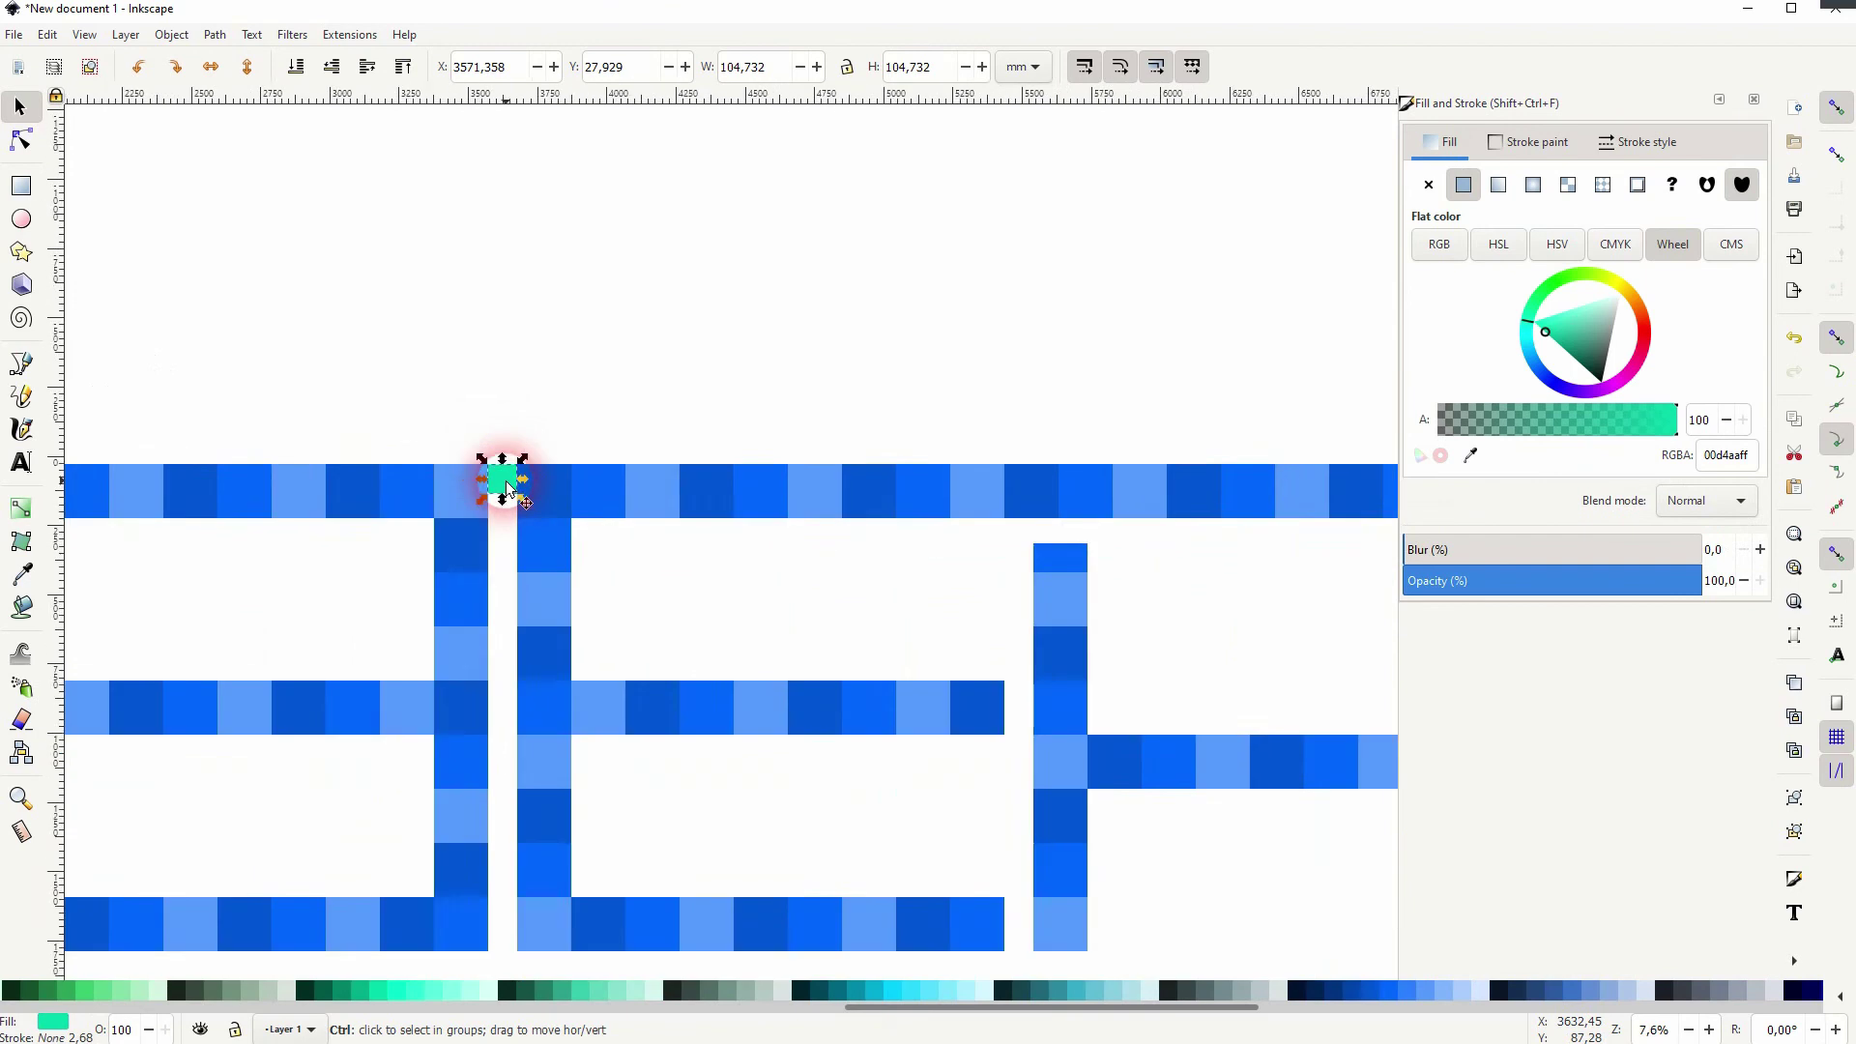
scroll(648, 551, down, 2)
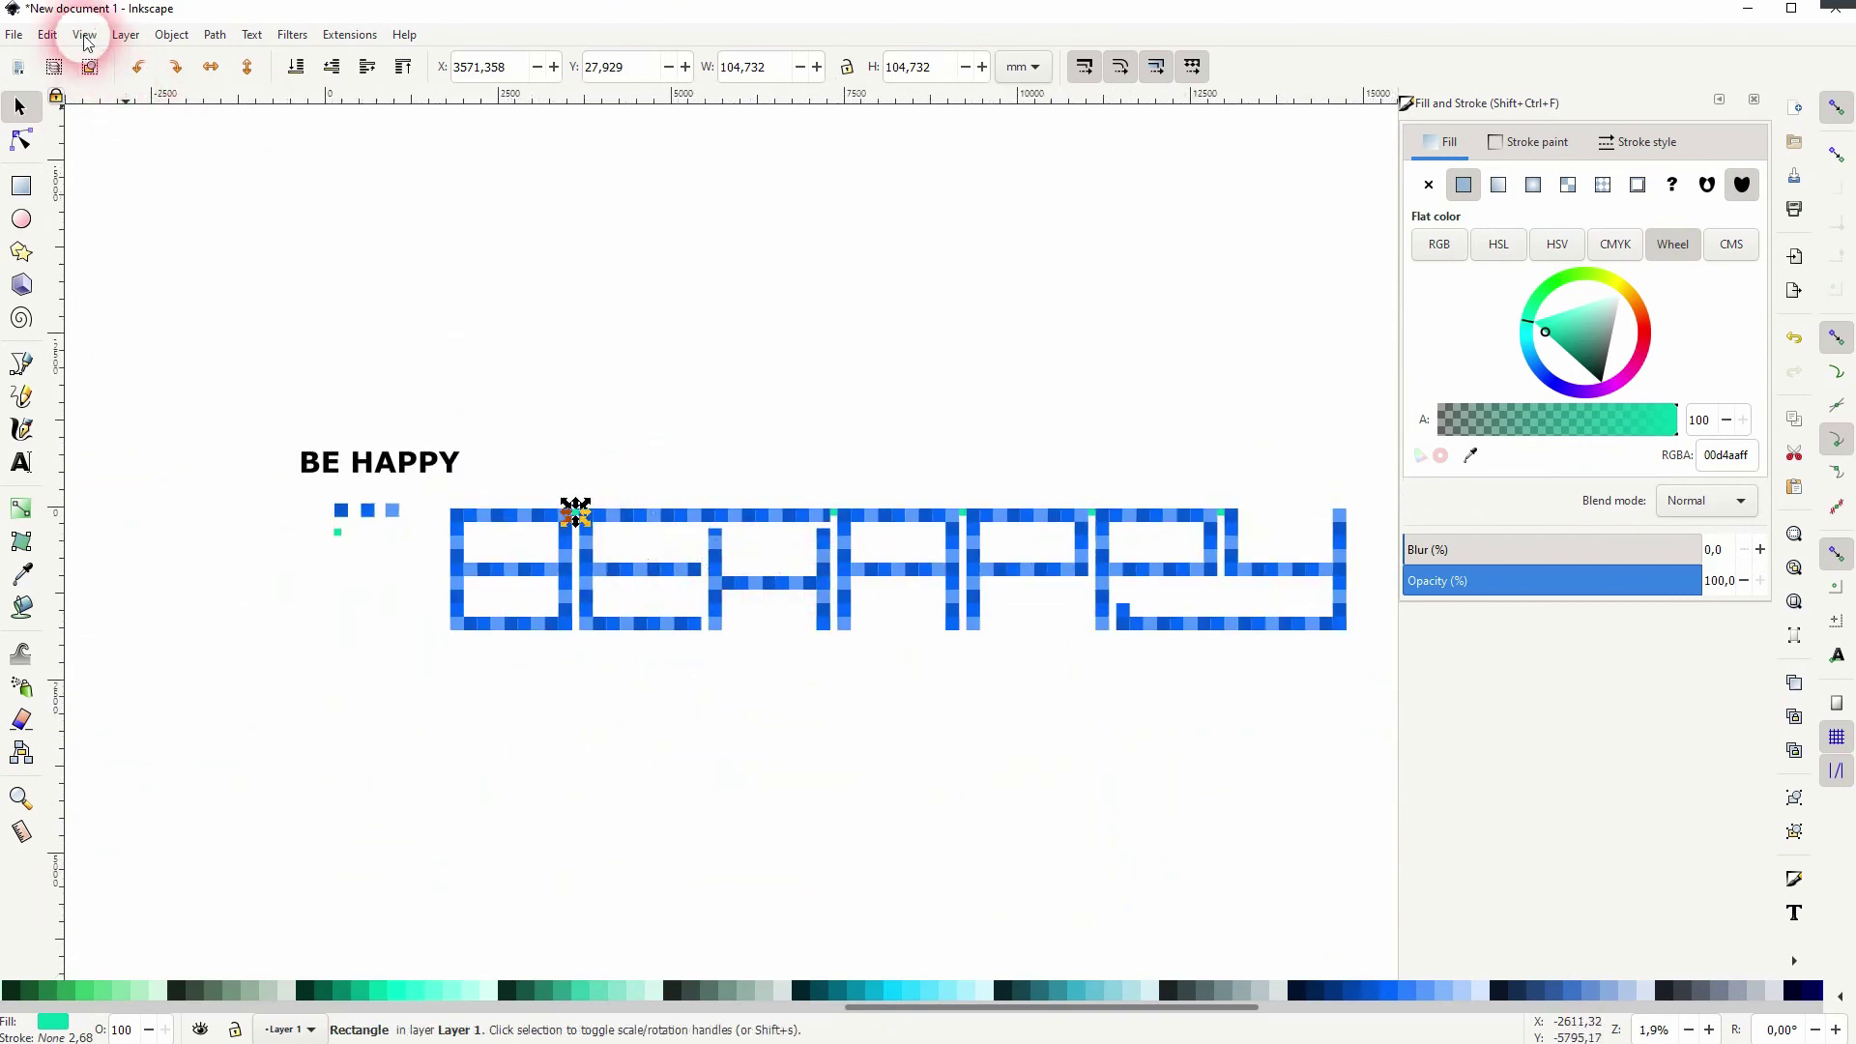
click(46, 34)
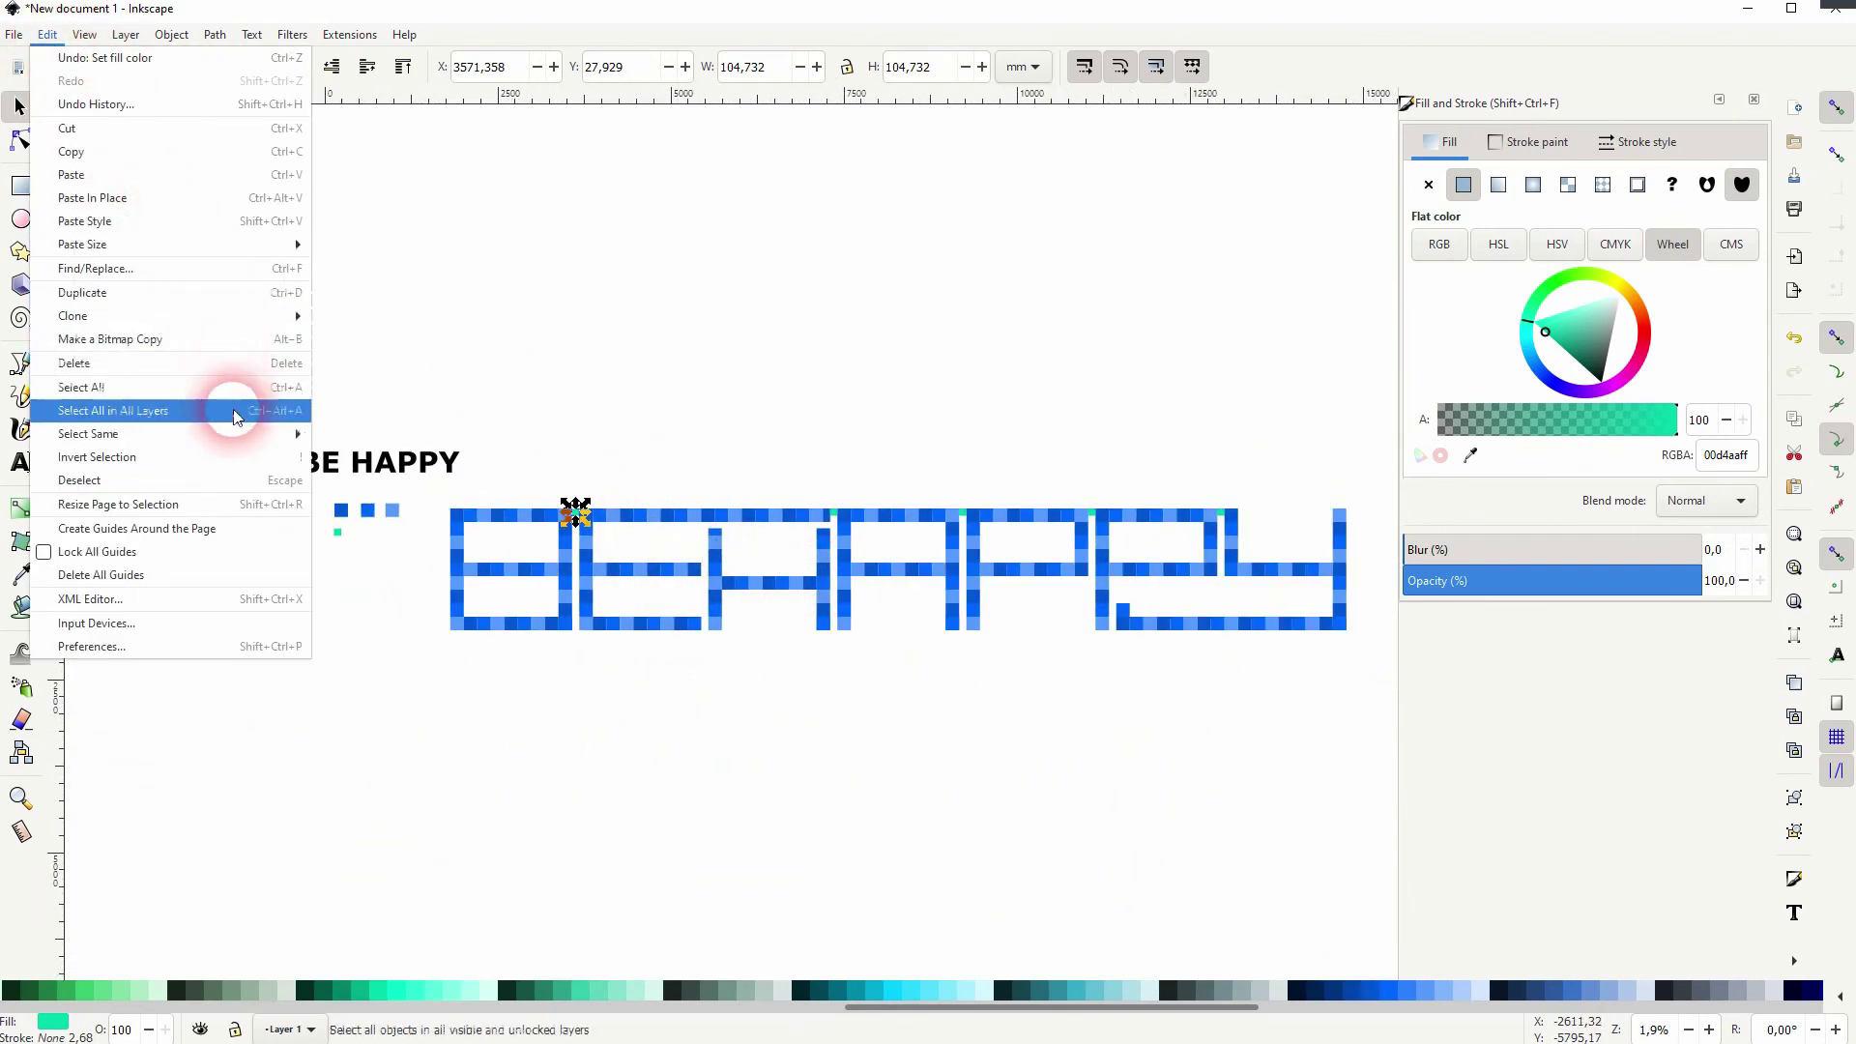
mouse_move(237, 441)
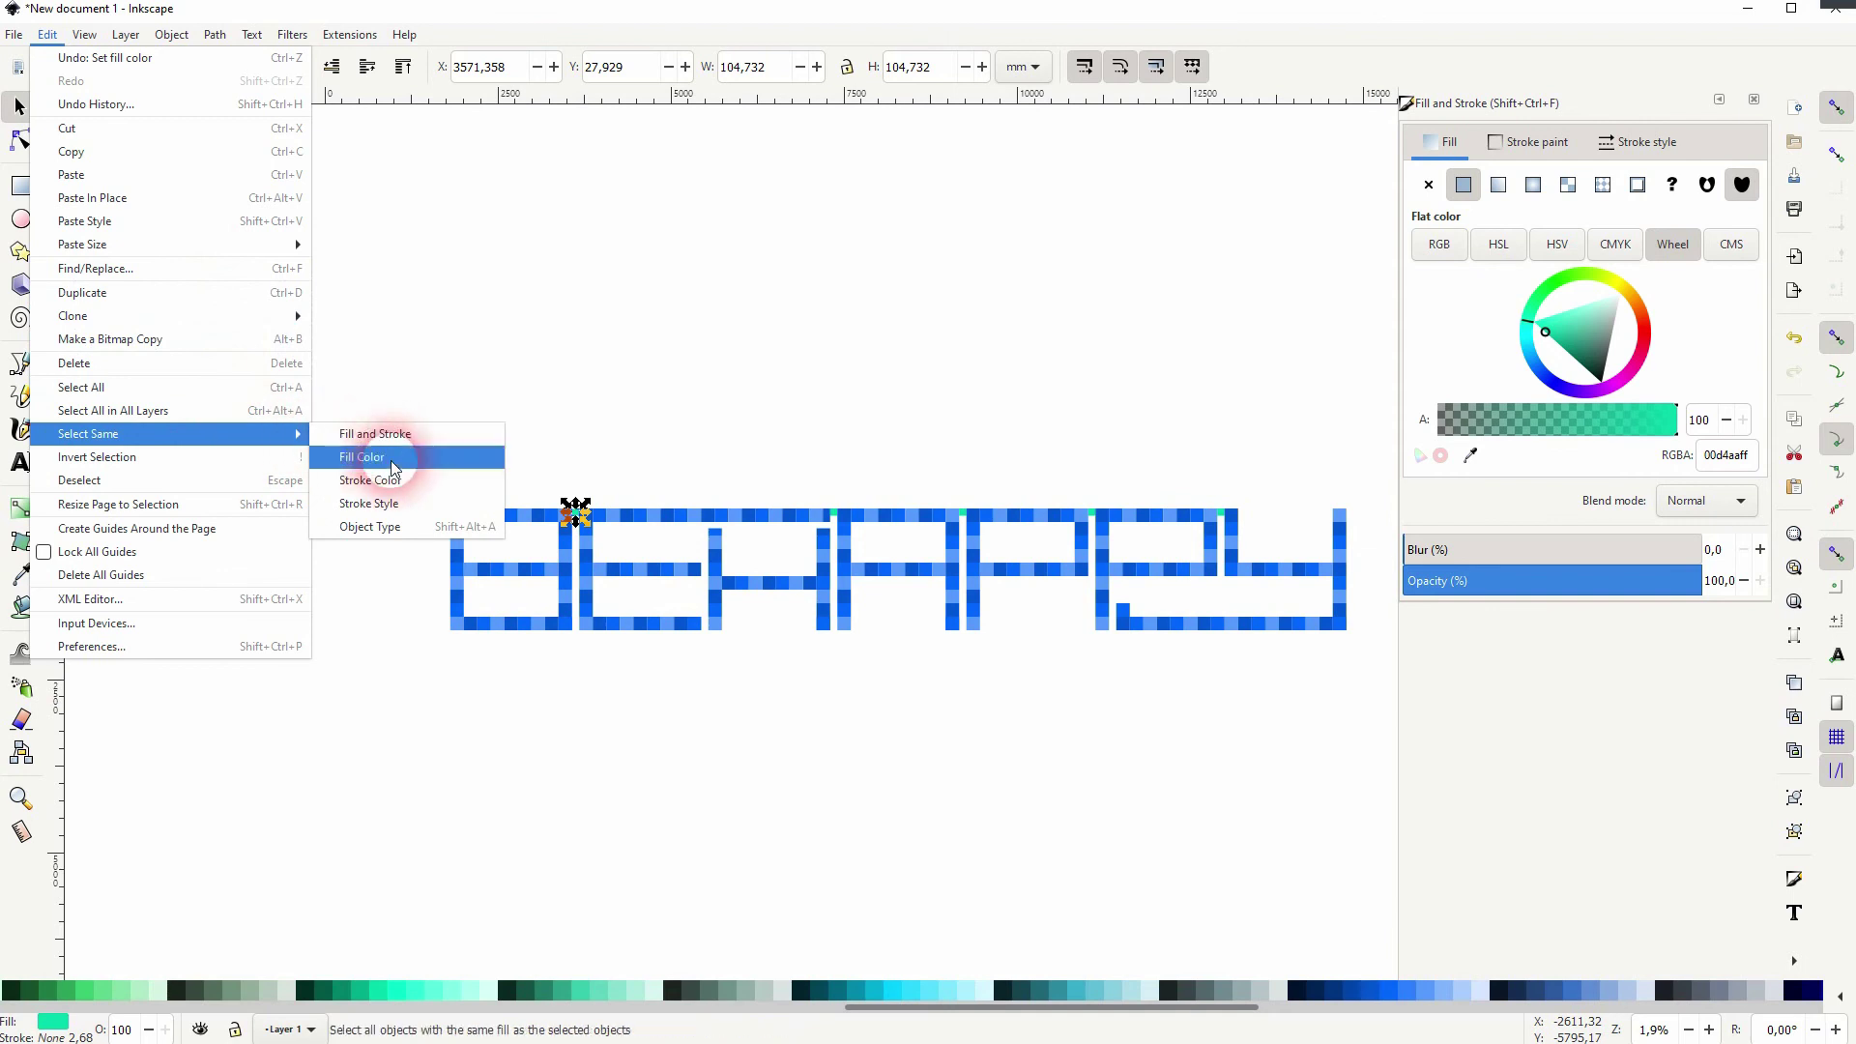
click(360, 457)
key(Delete)
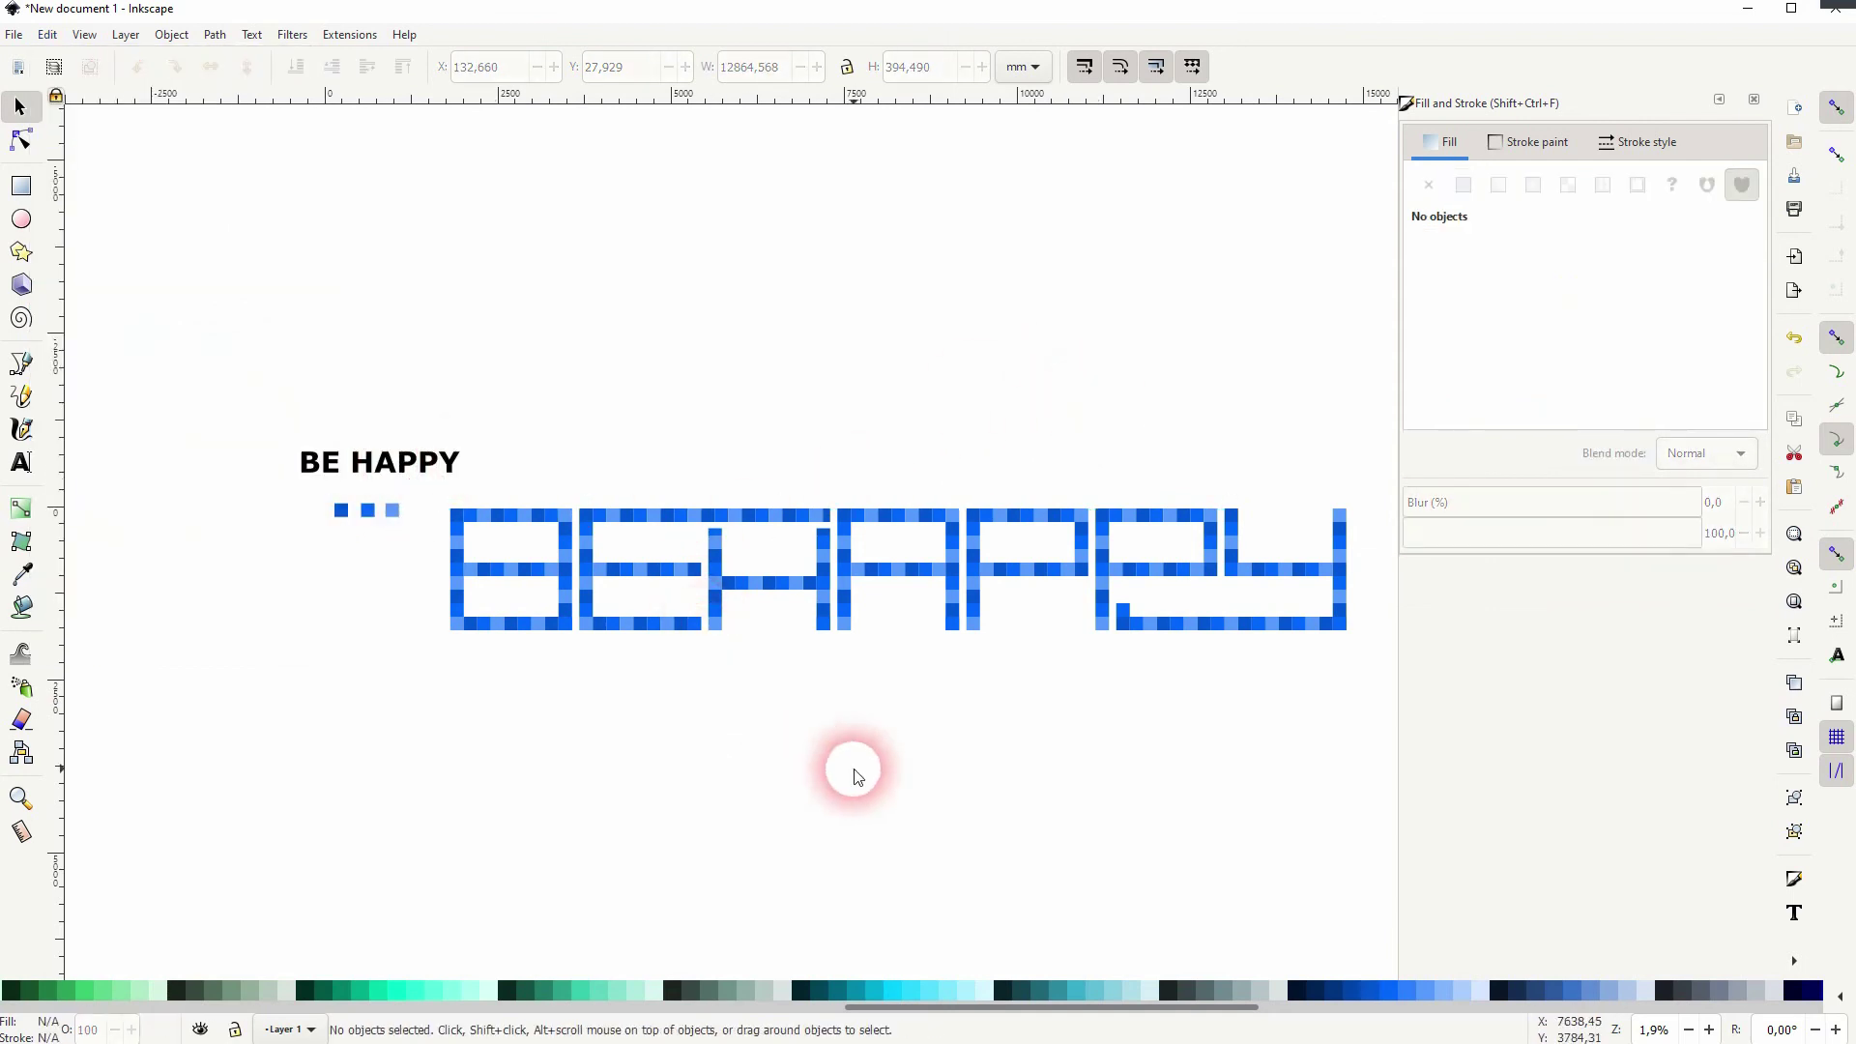
Select all the darkest blue squares by matching the B's corner square and recolour them to #0044AA.
scroll(474, 554, up, 2)
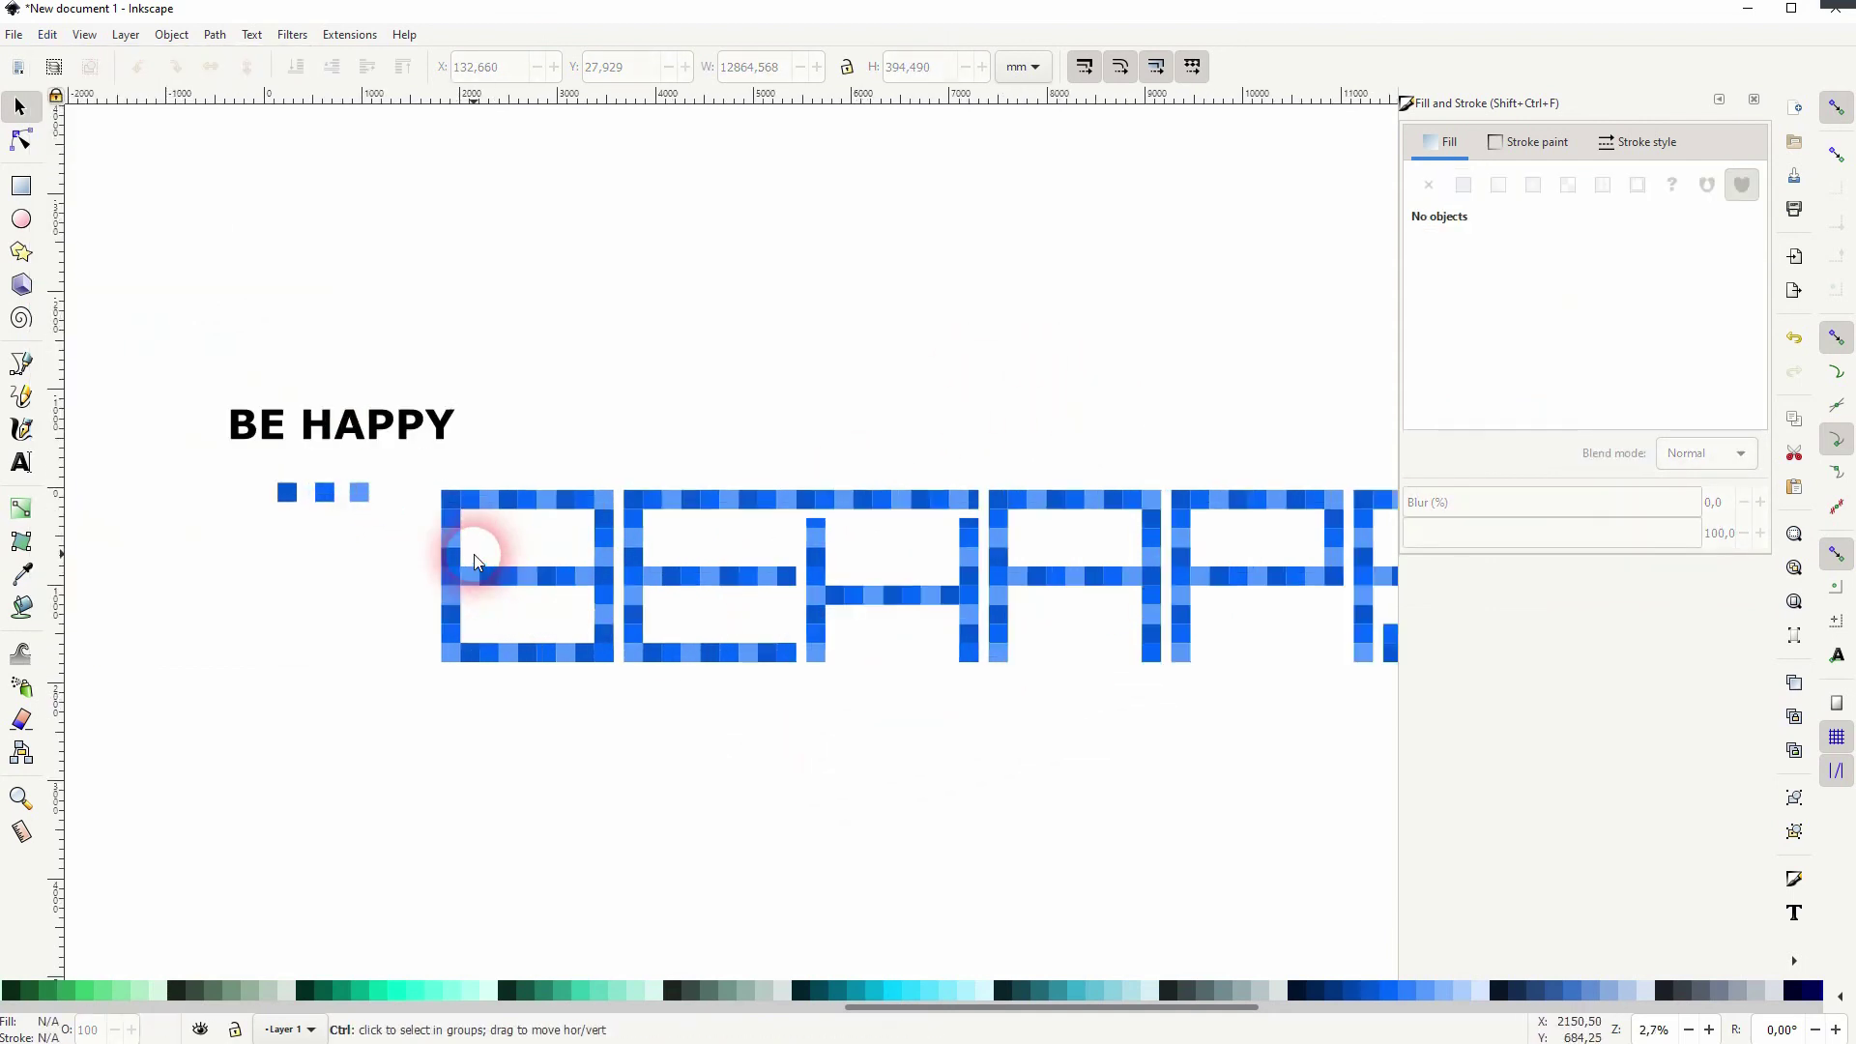
click(441, 478)
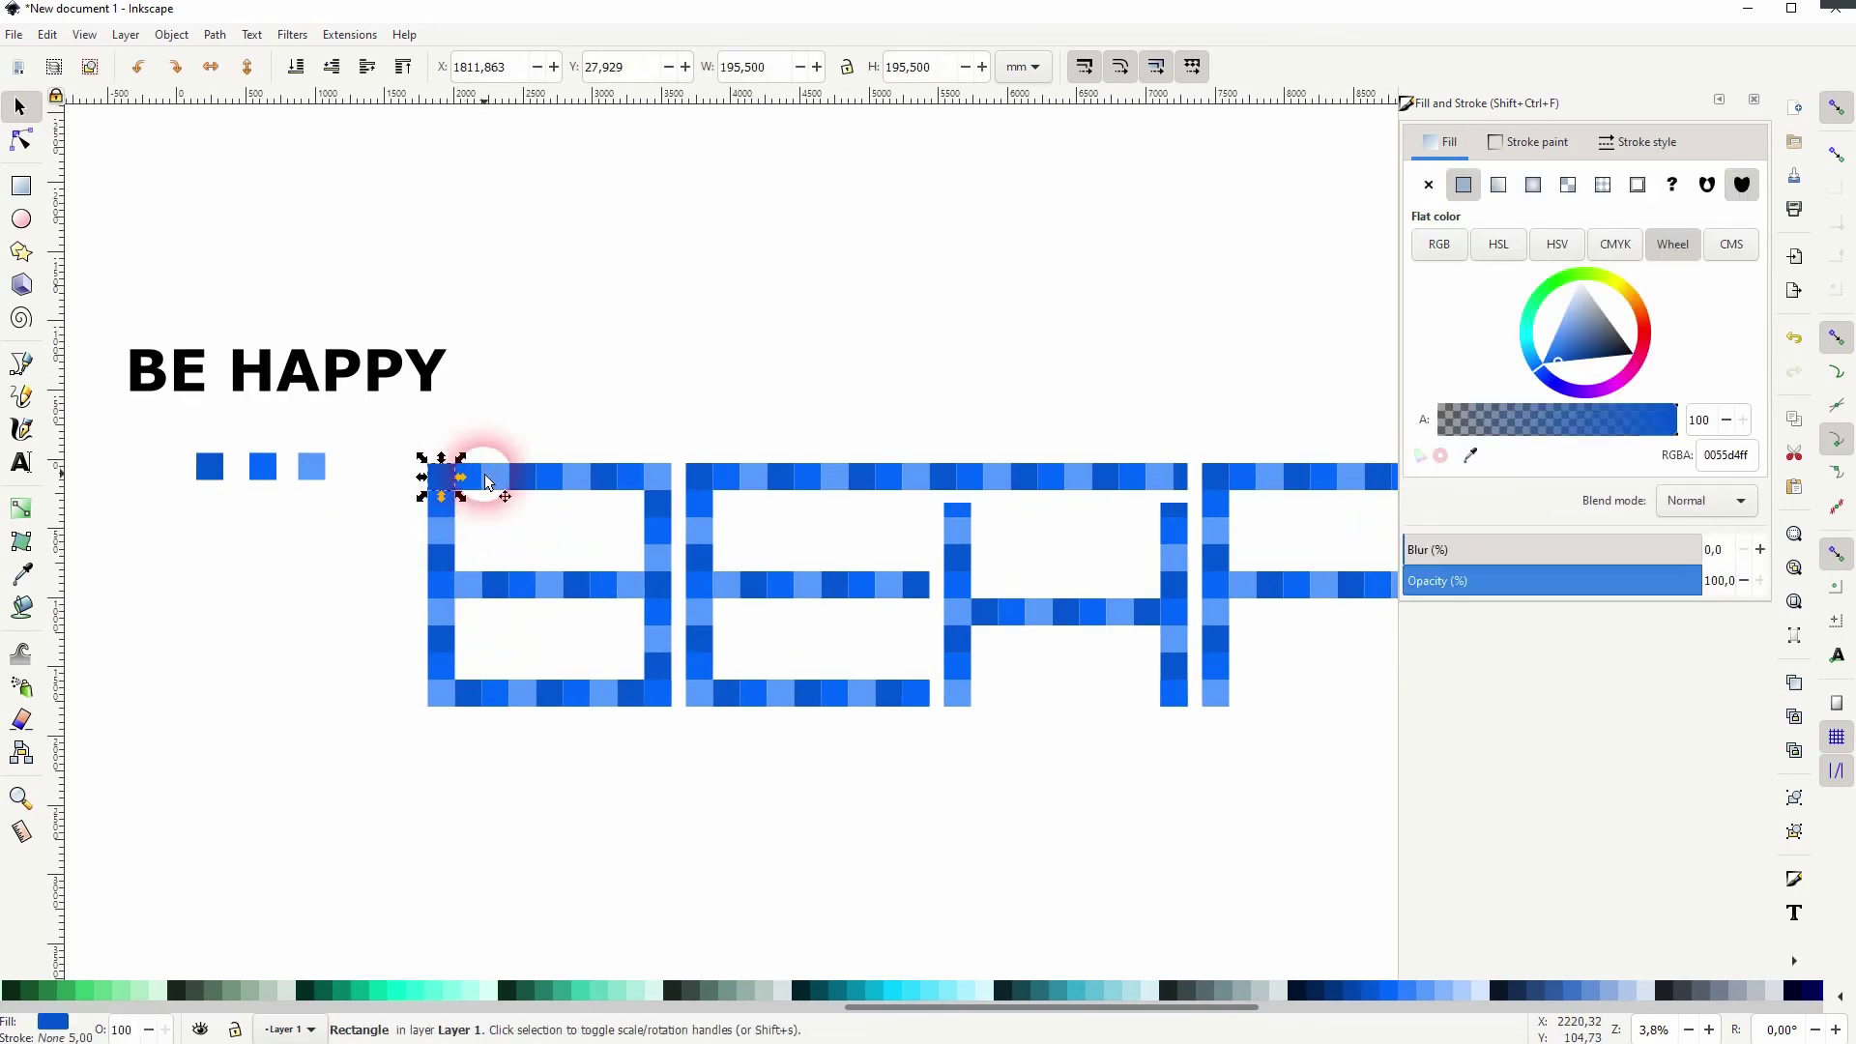
click(48, 35)
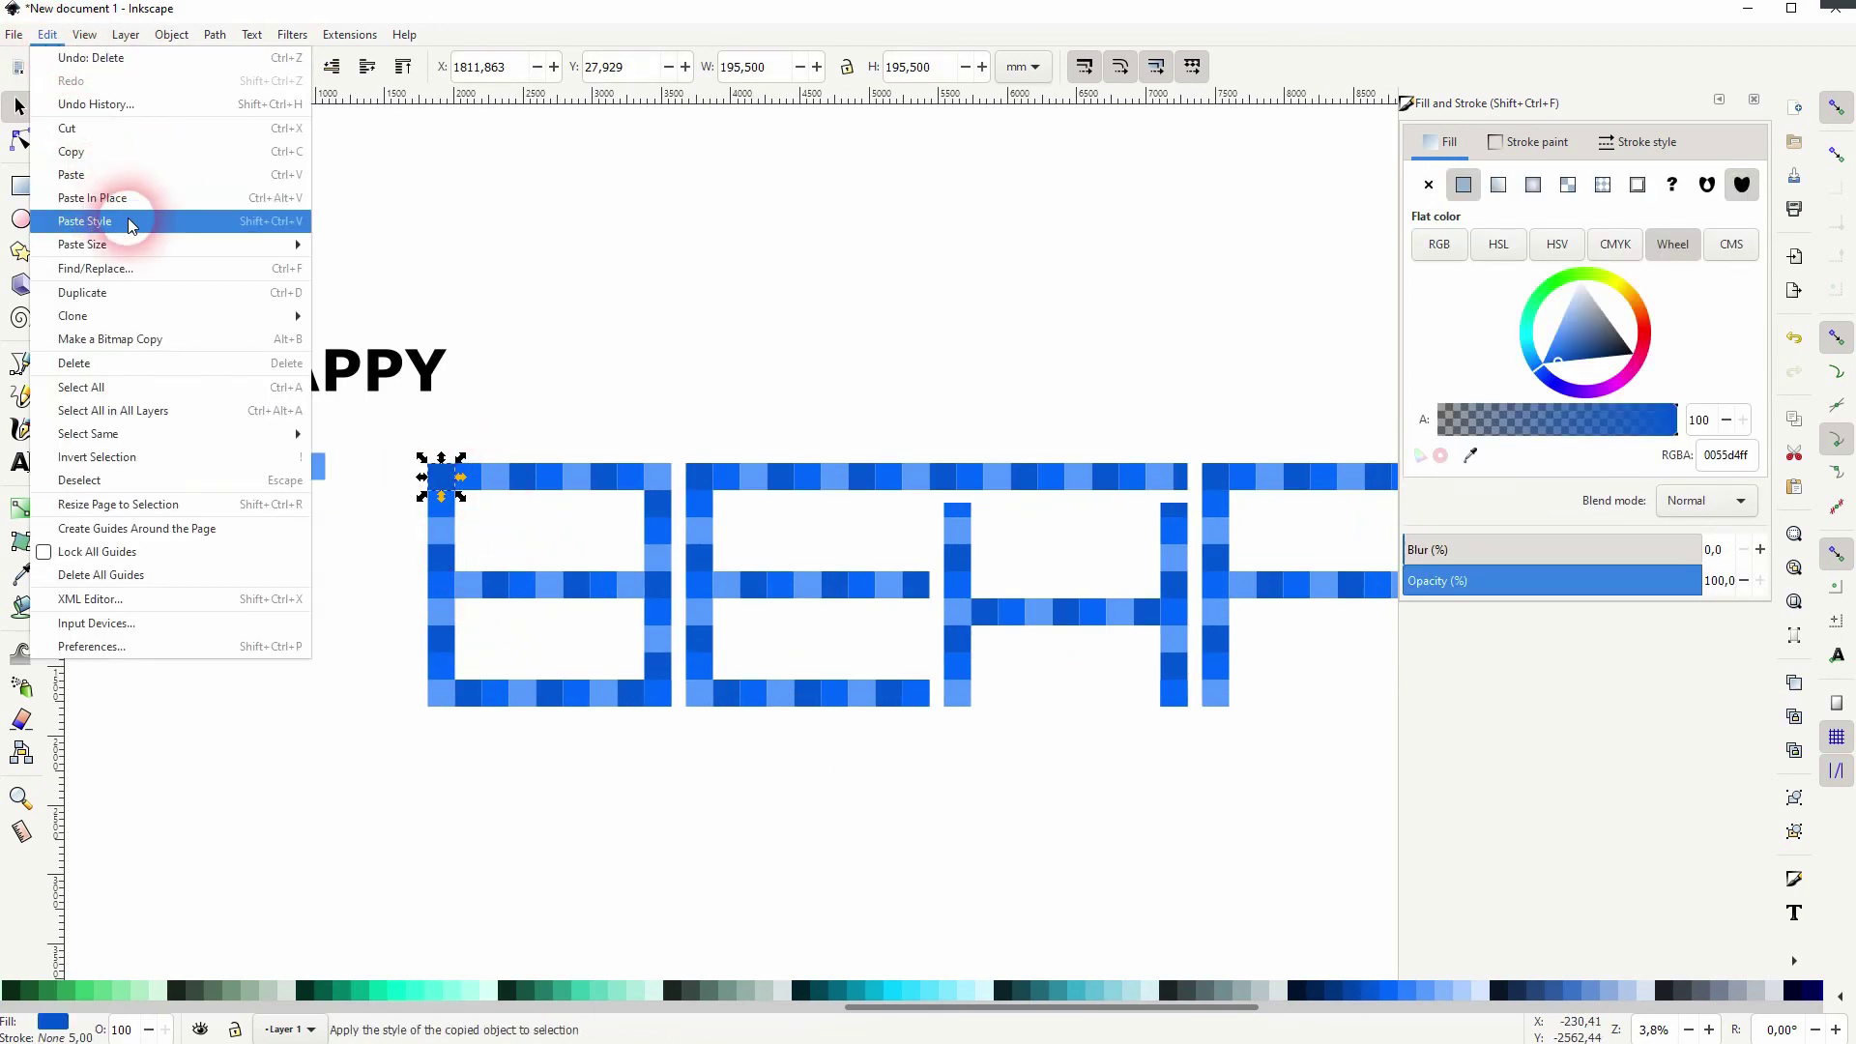
mouse_move(194, 434)
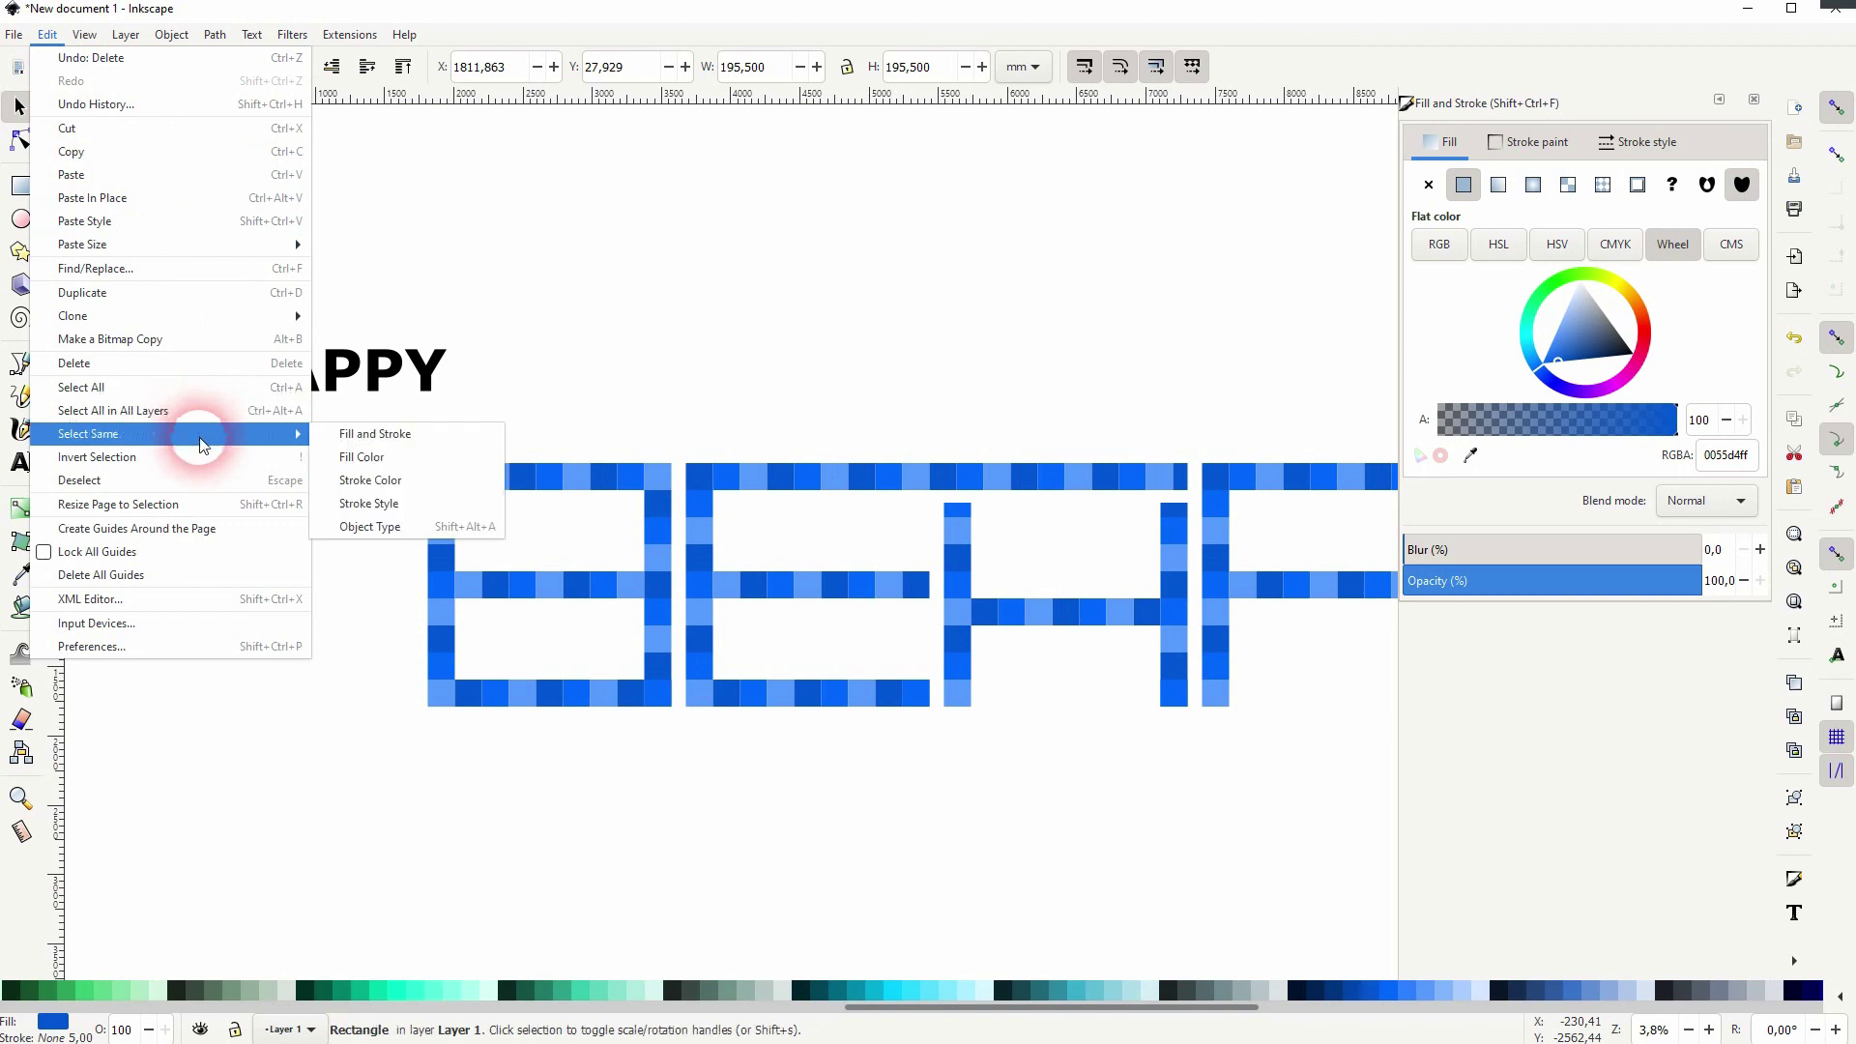
click(377, 442)
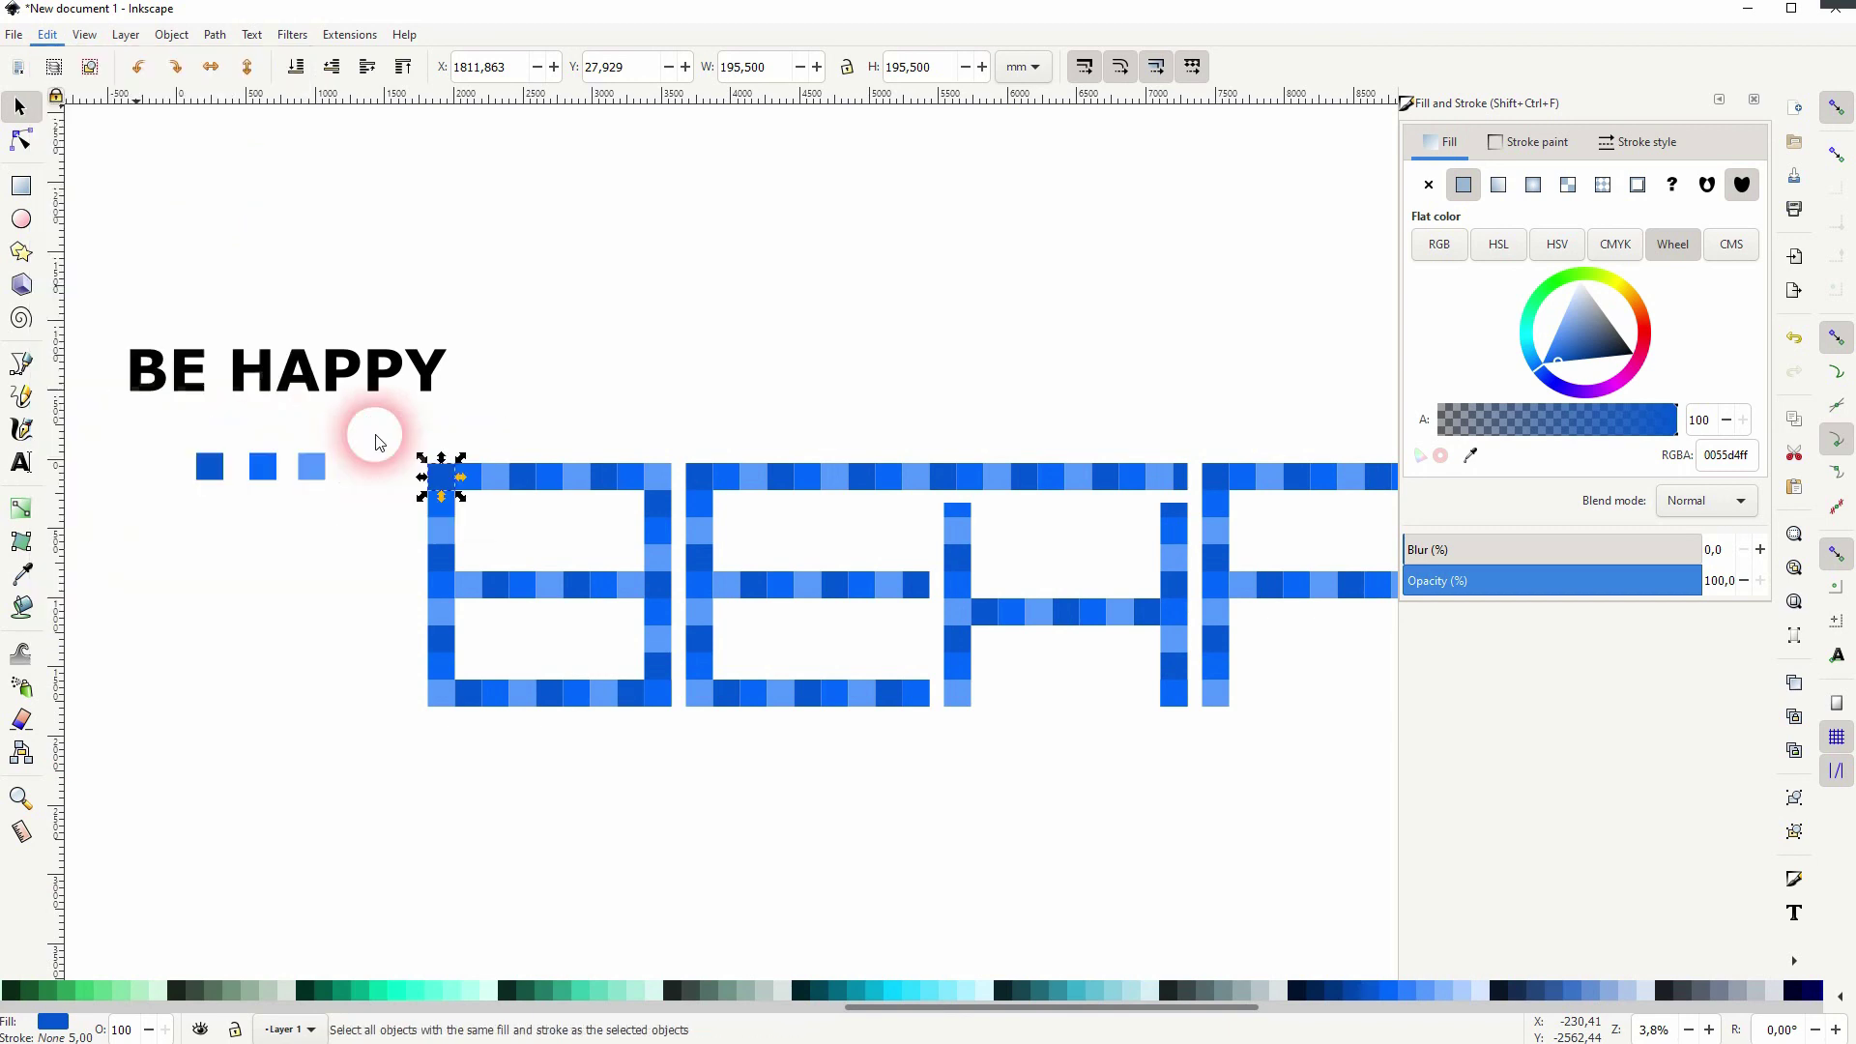
click(1352, 989)
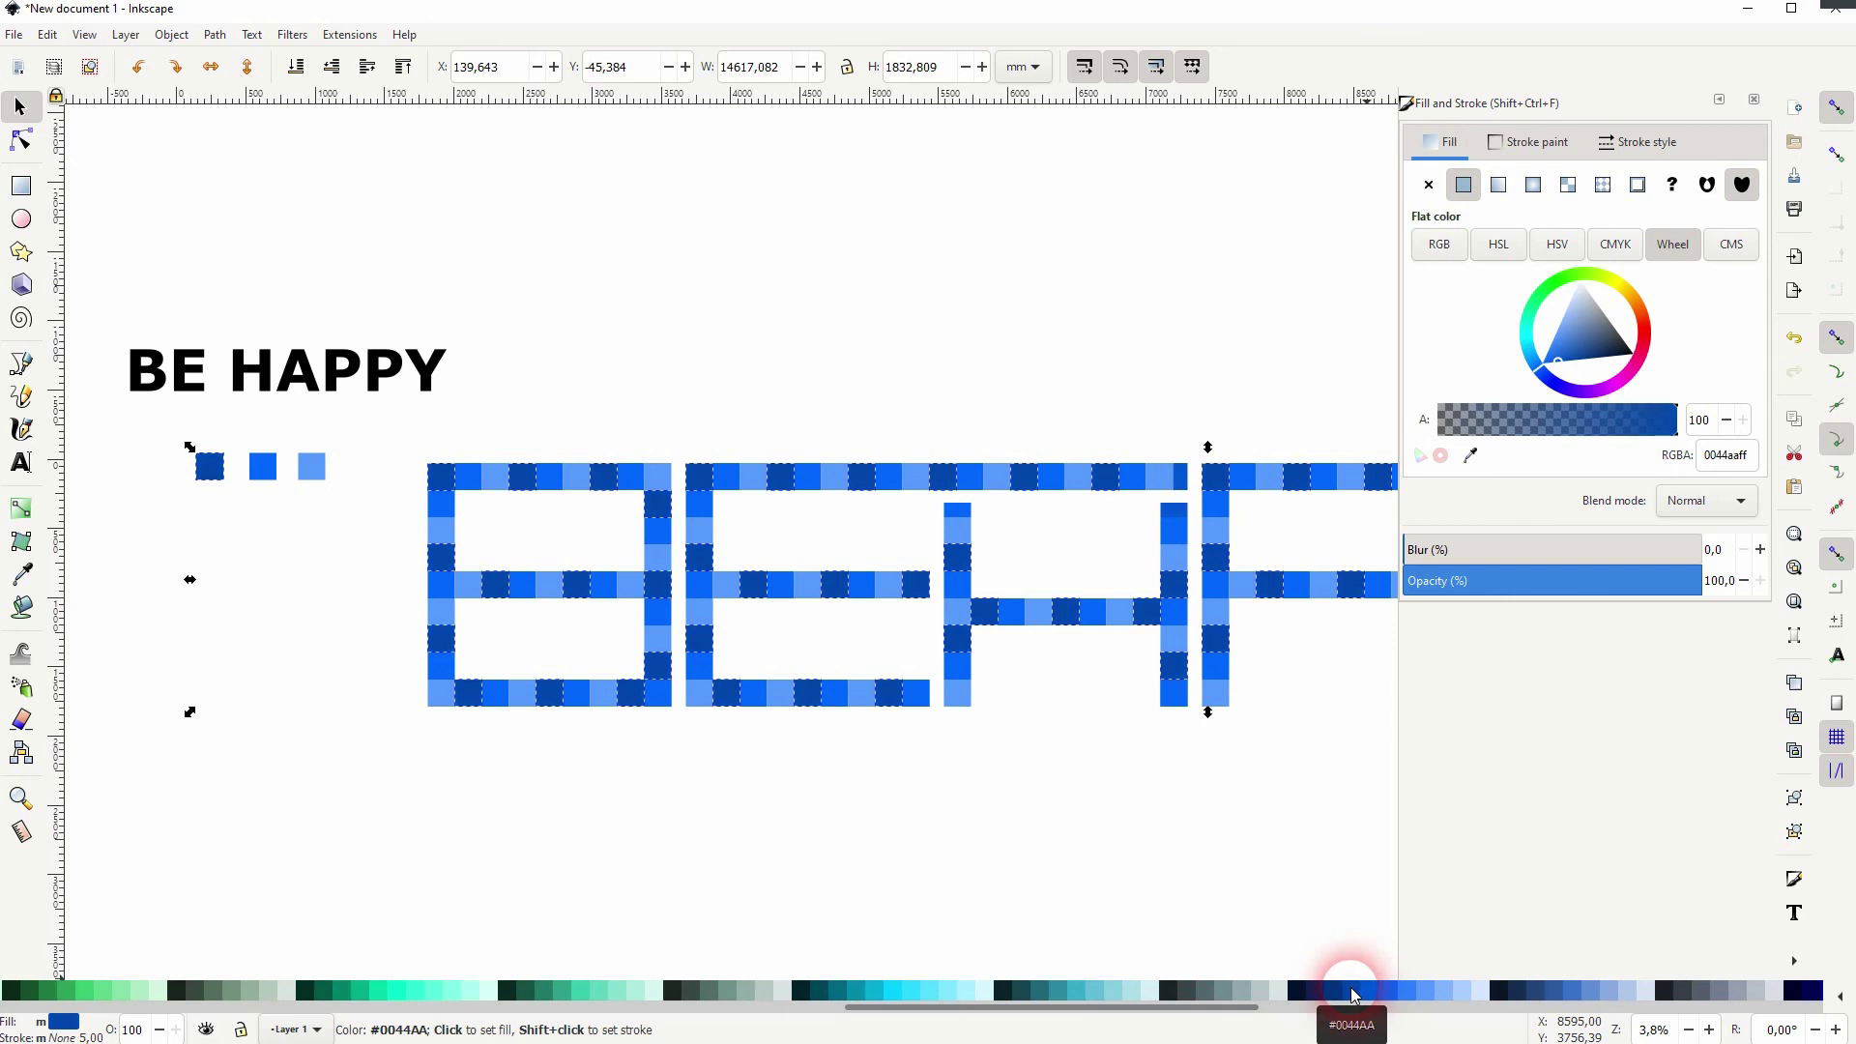
Select every square sharing the medium blue 0066ffff fill and recolour them one palette shade darker.
click(450, 513)
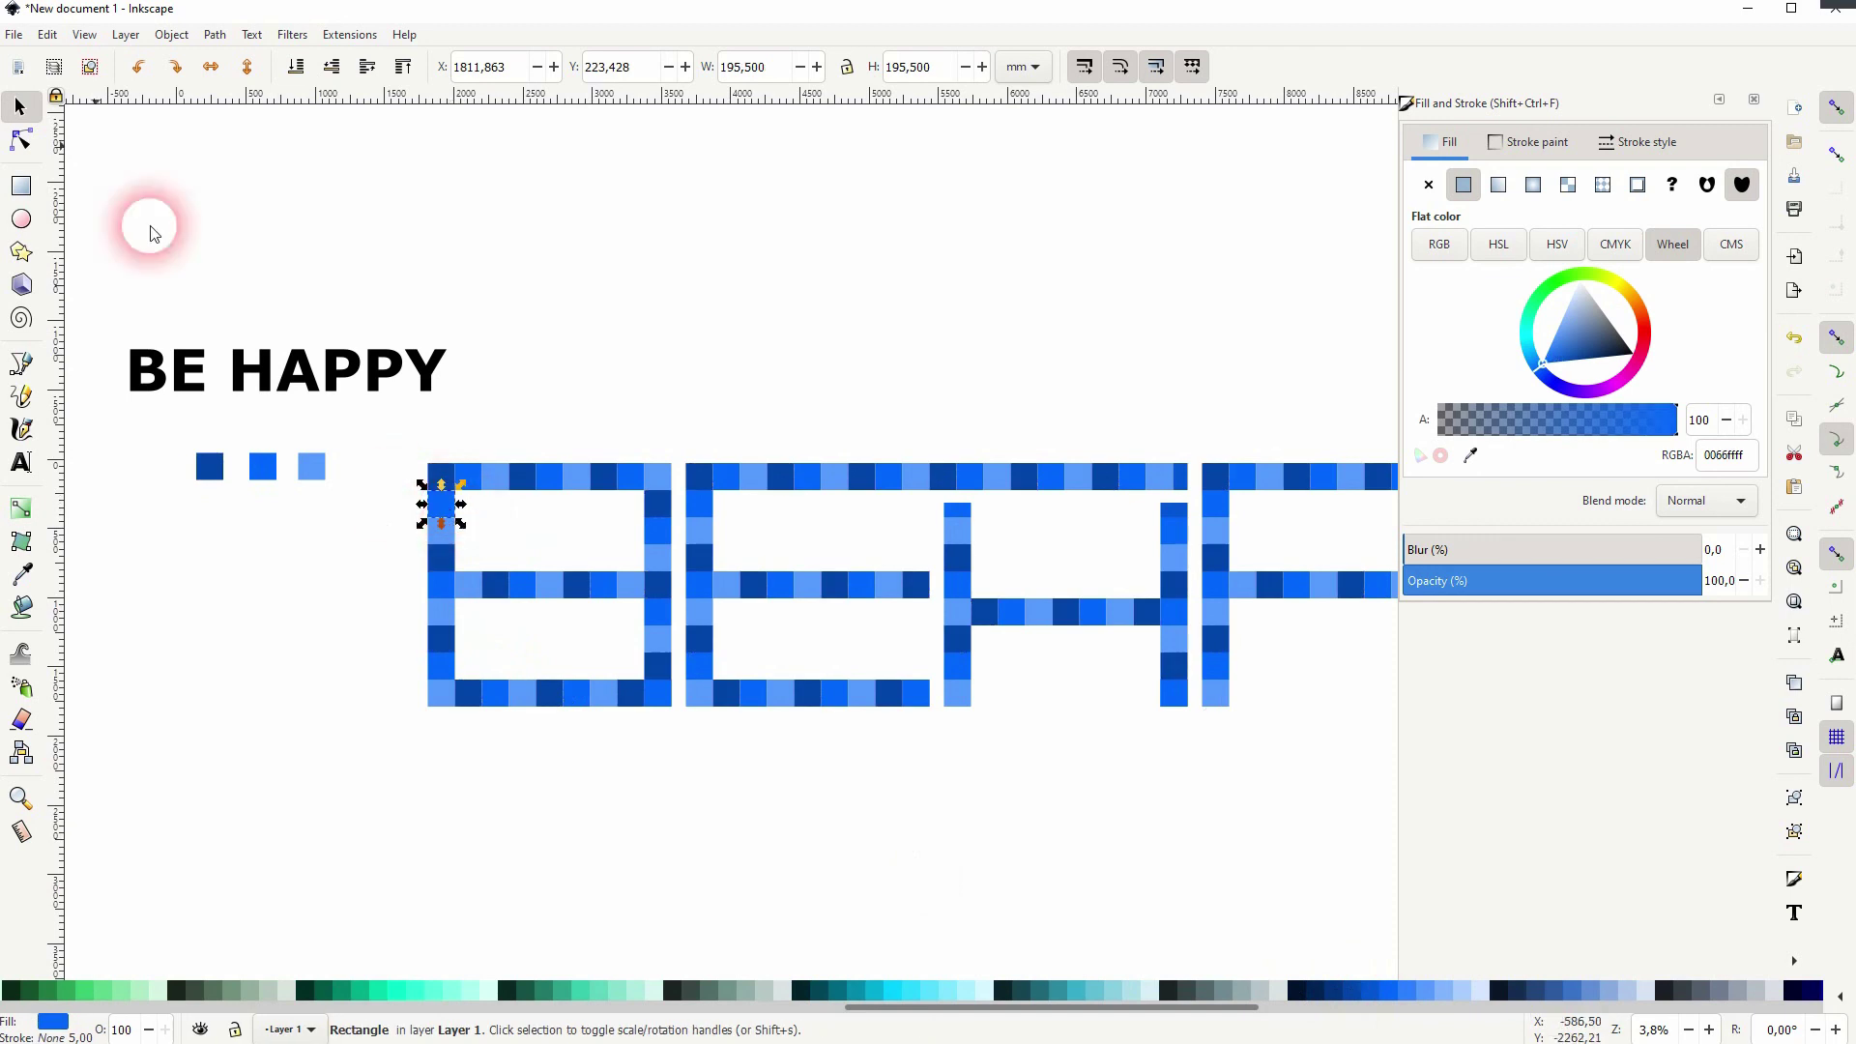
click(46, 33)
click(216, 431)
click(364, 458)
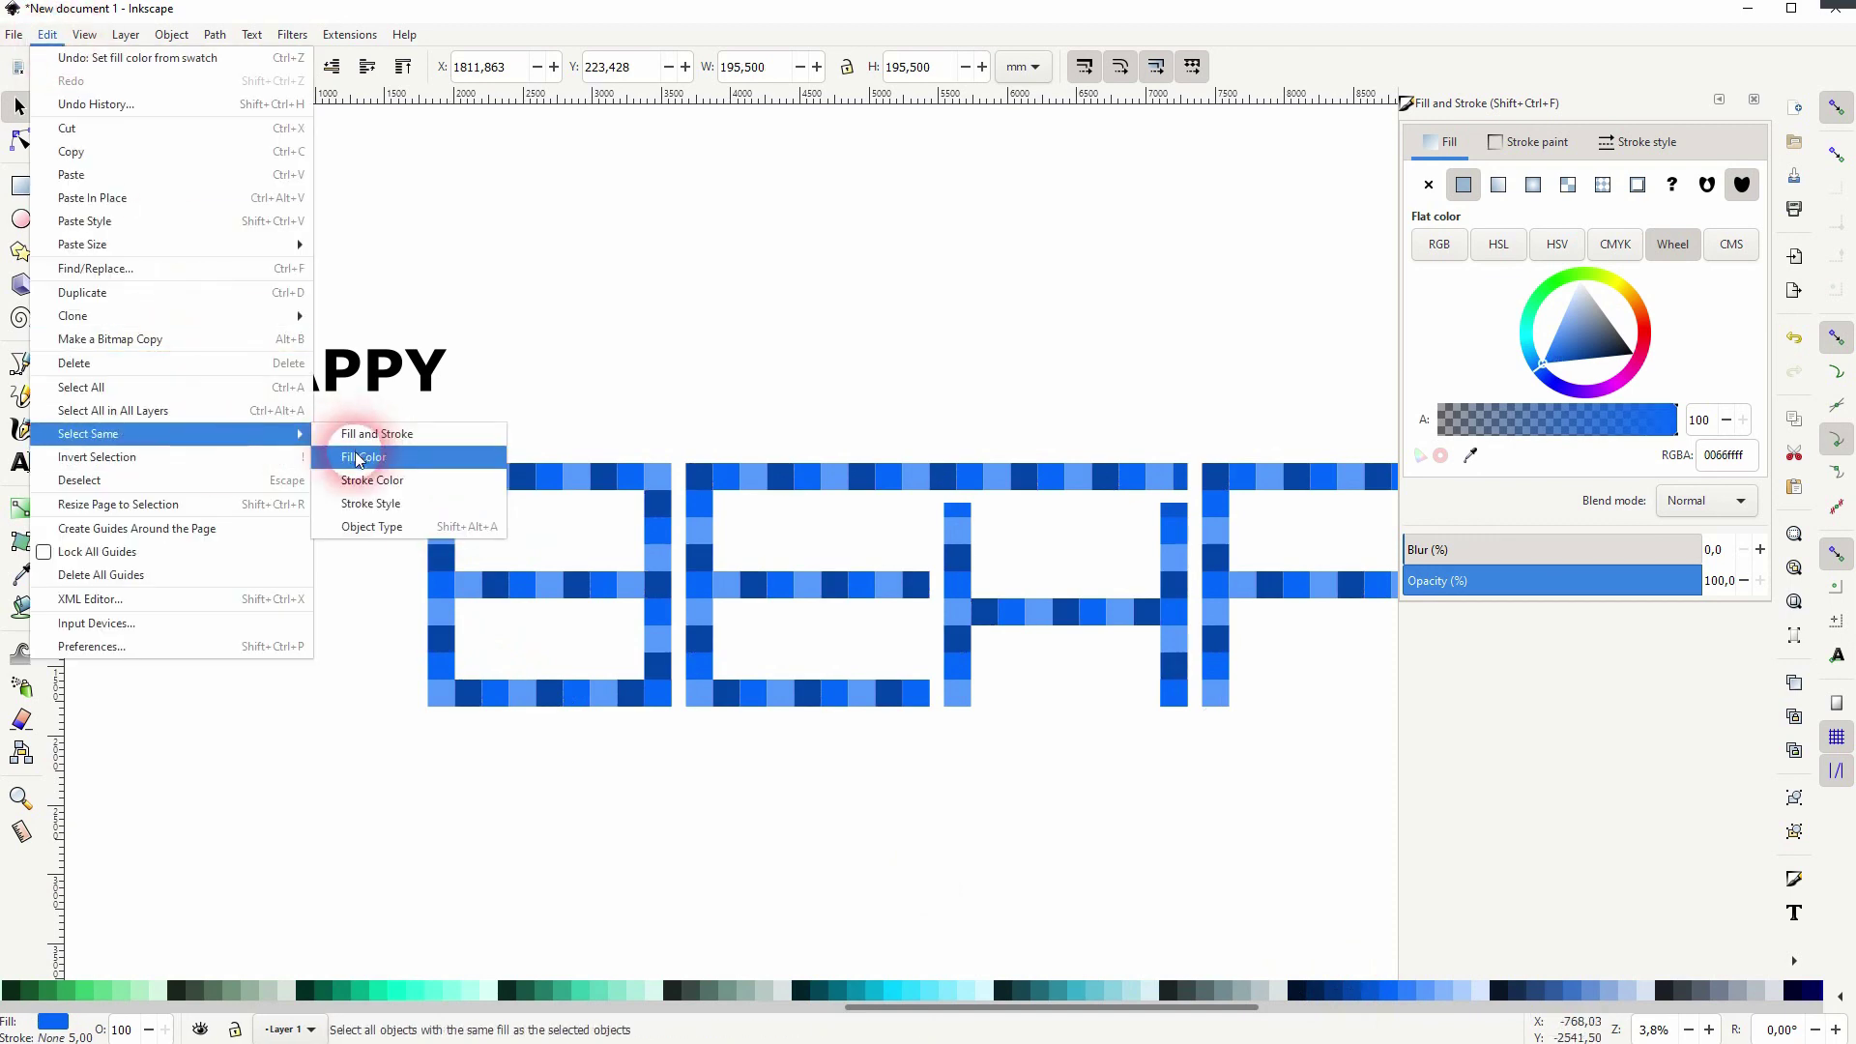
click(1368, 992)
click(471, 631)
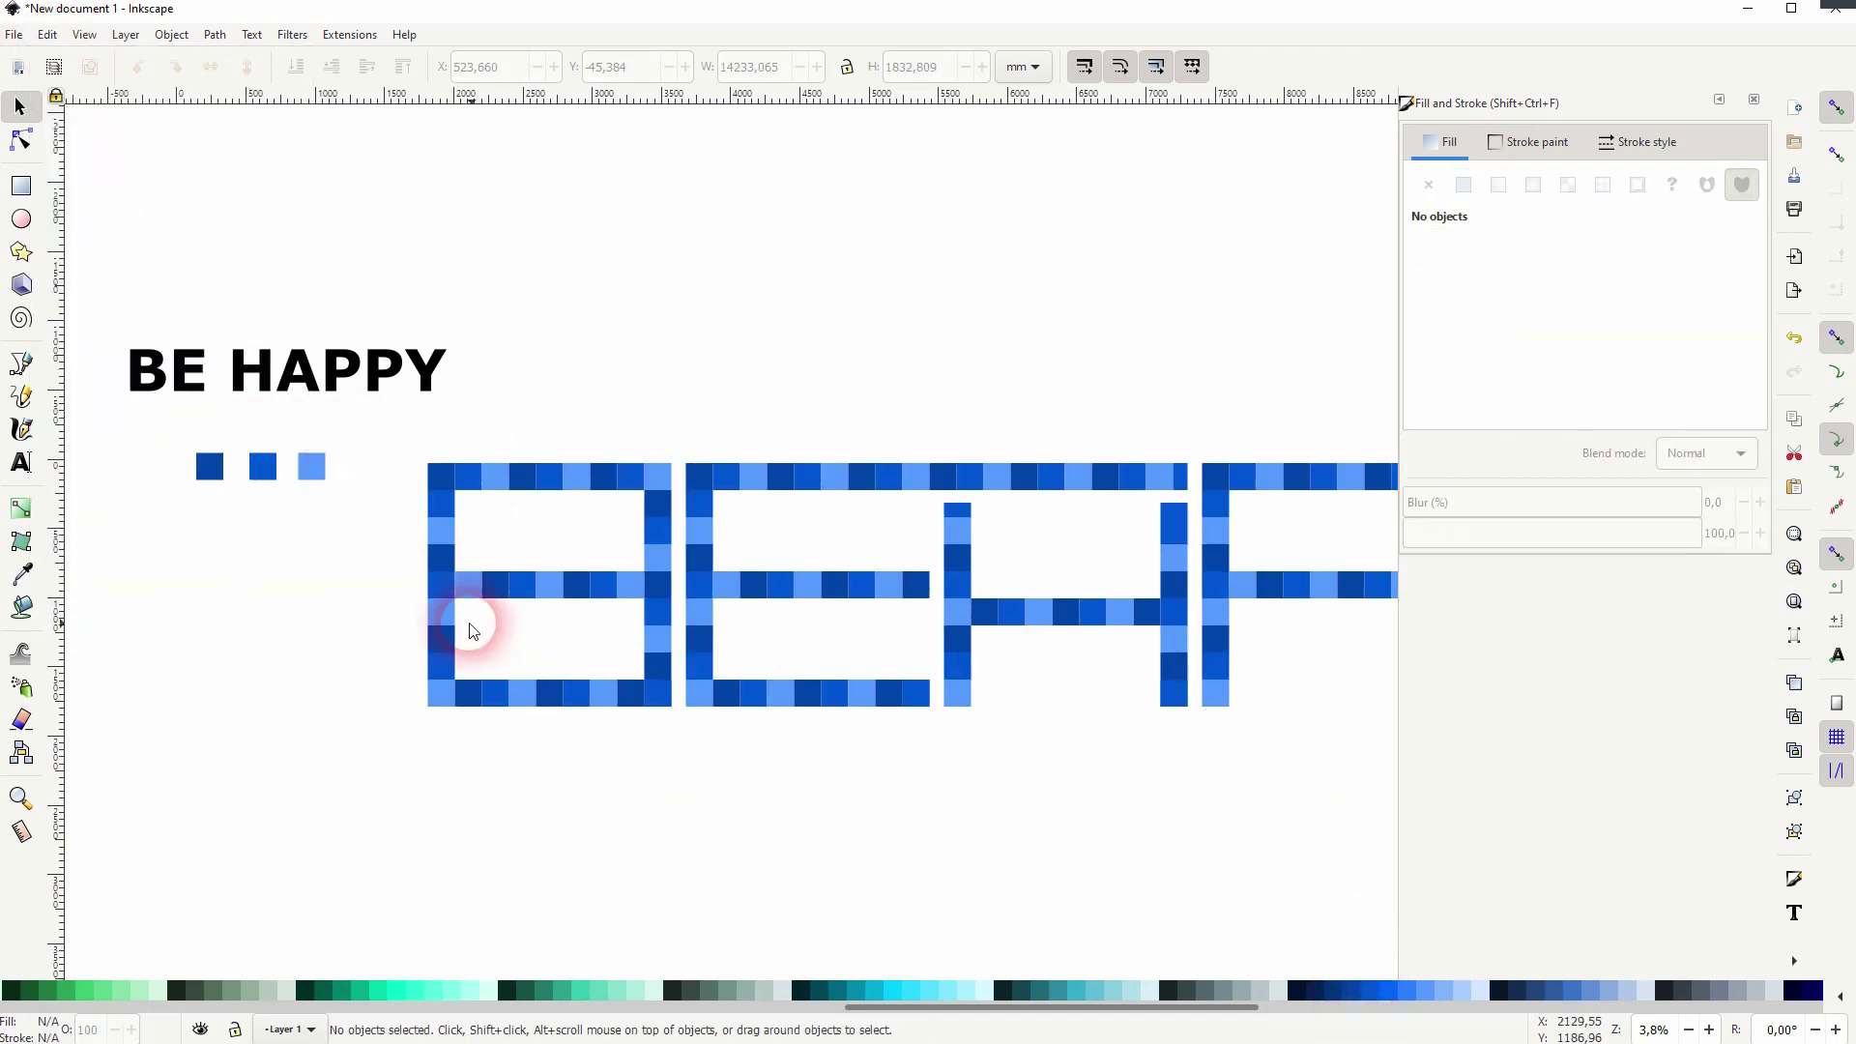
Select every square sharing the light blue 5599ffff fill and recolour them to a darker, more saturated palette blue.
click(442, 615)
click(47, 34)
click(241, 427)
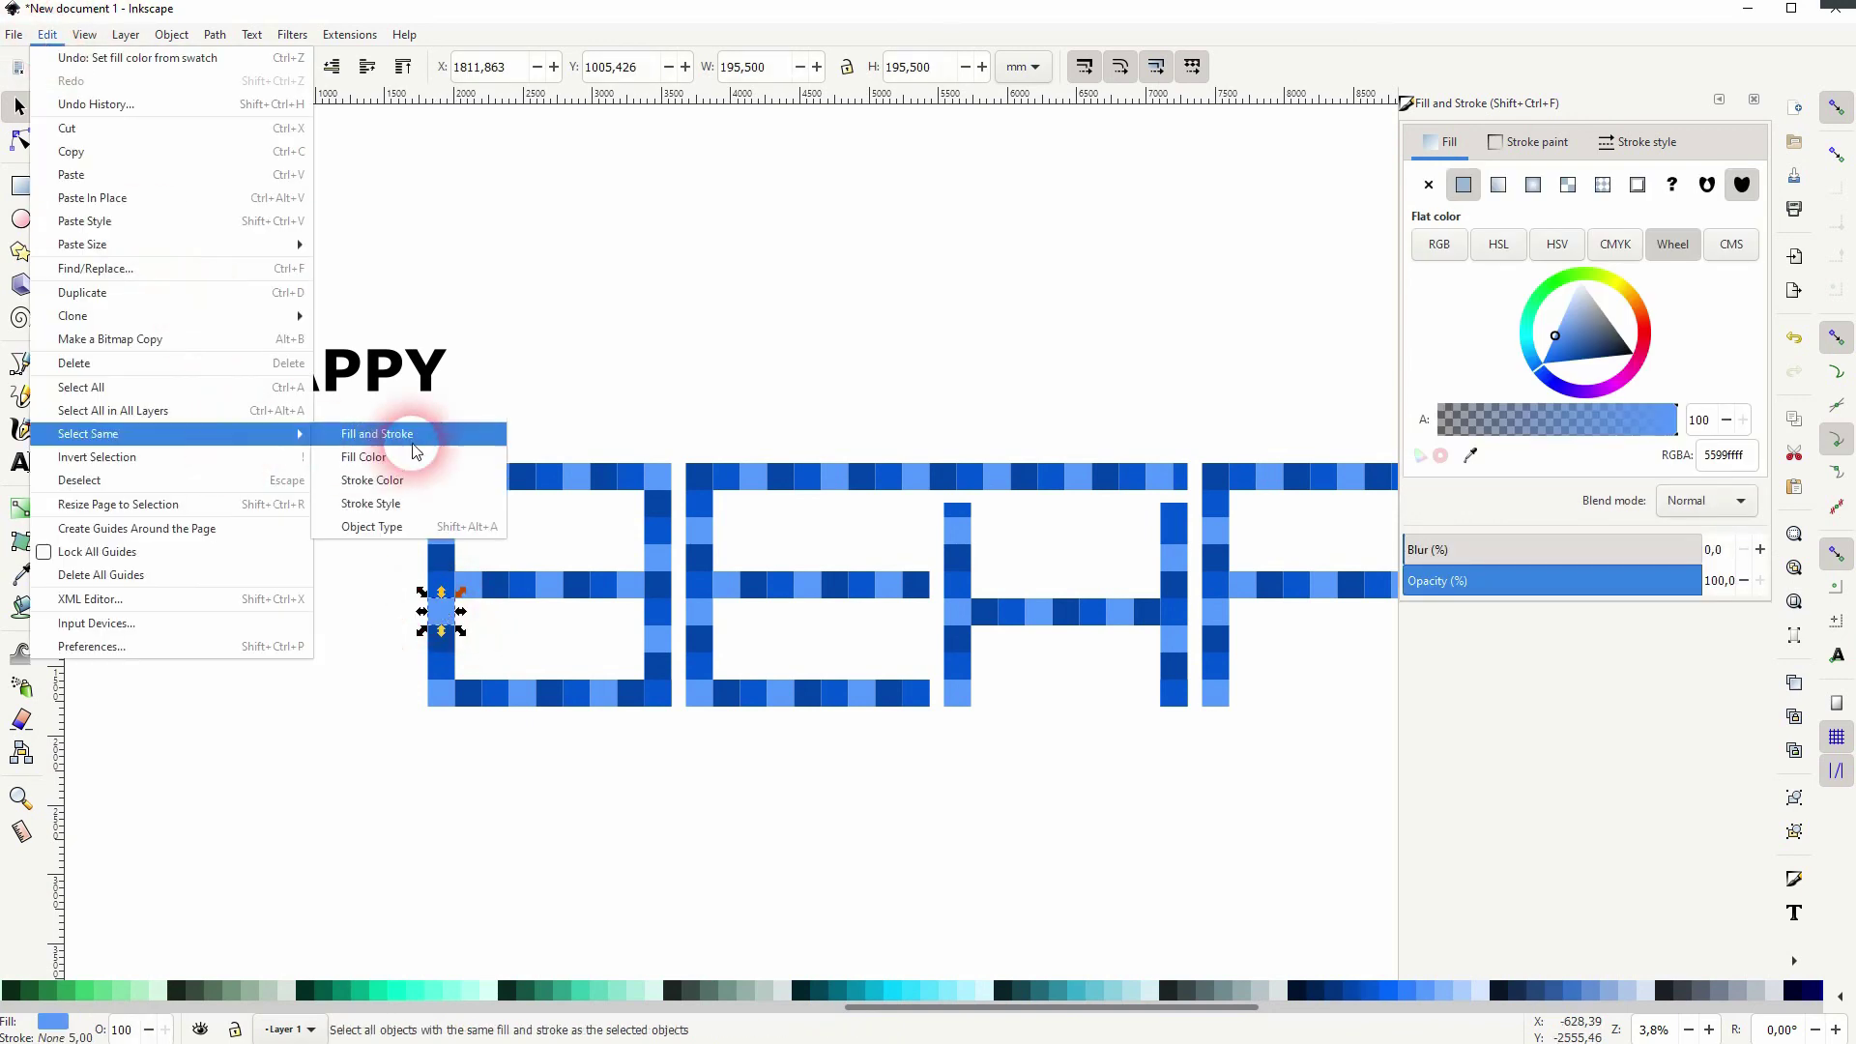
click(412, 455)
click(1384, 991)
click(1182, 804)
Delete the BE HAPPY reference text together with the three sample colour squares beneath it.
drag(1113, 785, 701, 755)
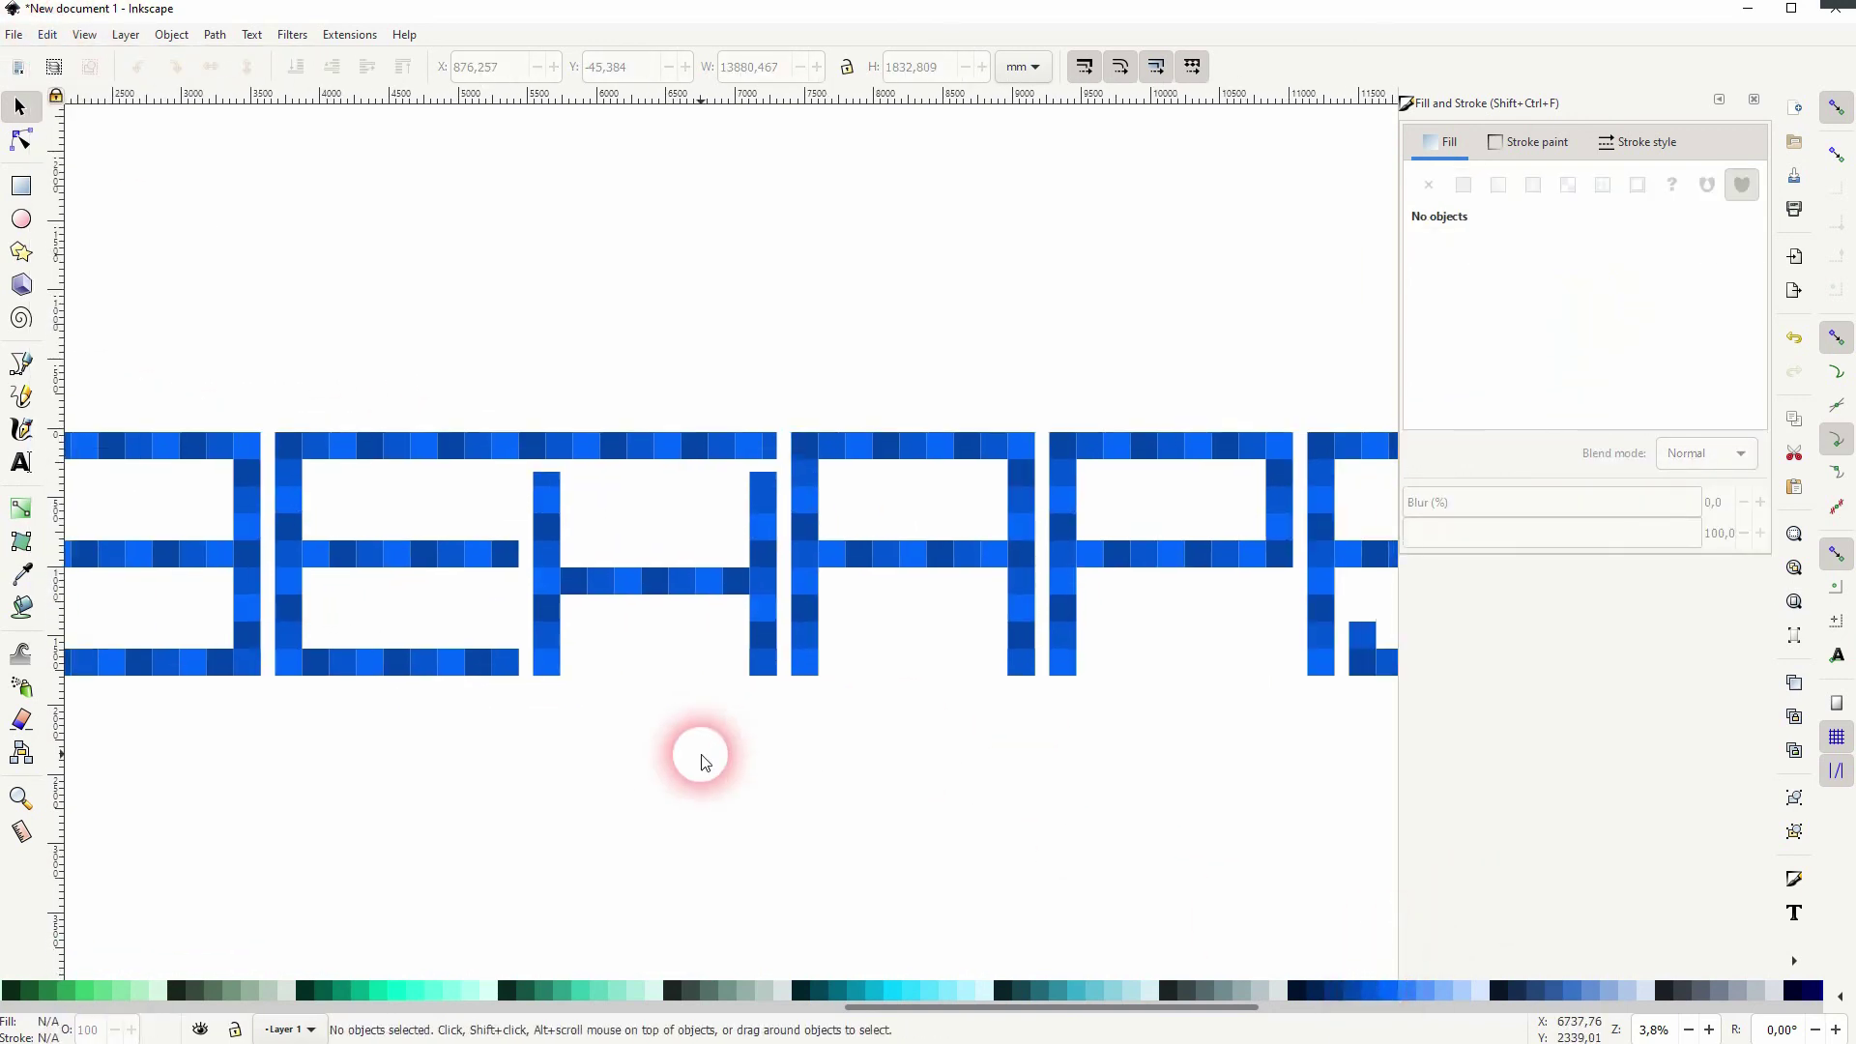
scroll(700, 755, down, 2)
drag(174, 621, 477, 551)
key(Delete)
Group all the squares of the lettering, move the group up on the canvas, and close the Fill and Stroke dialog.
drag(303, 513, 1309, 770)
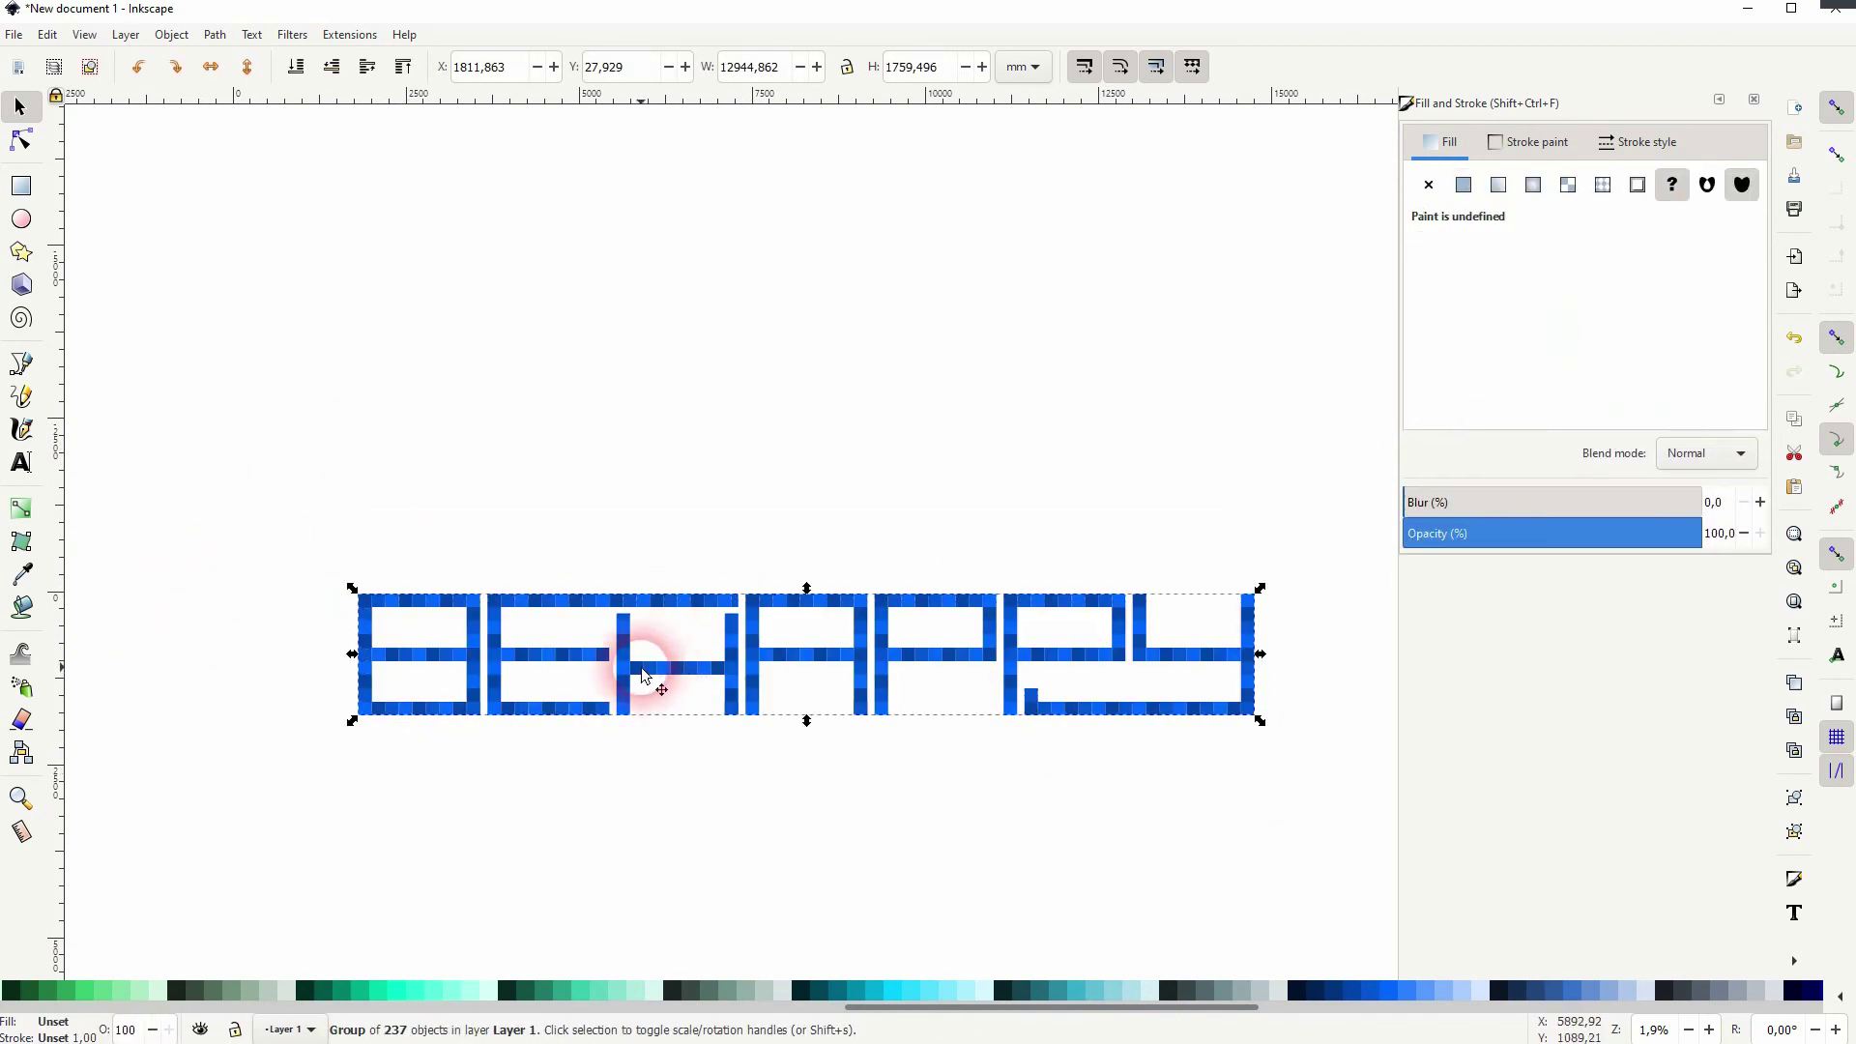
drag(641, 663, 615, 475)
click(680, 692)
click(1753, 99)
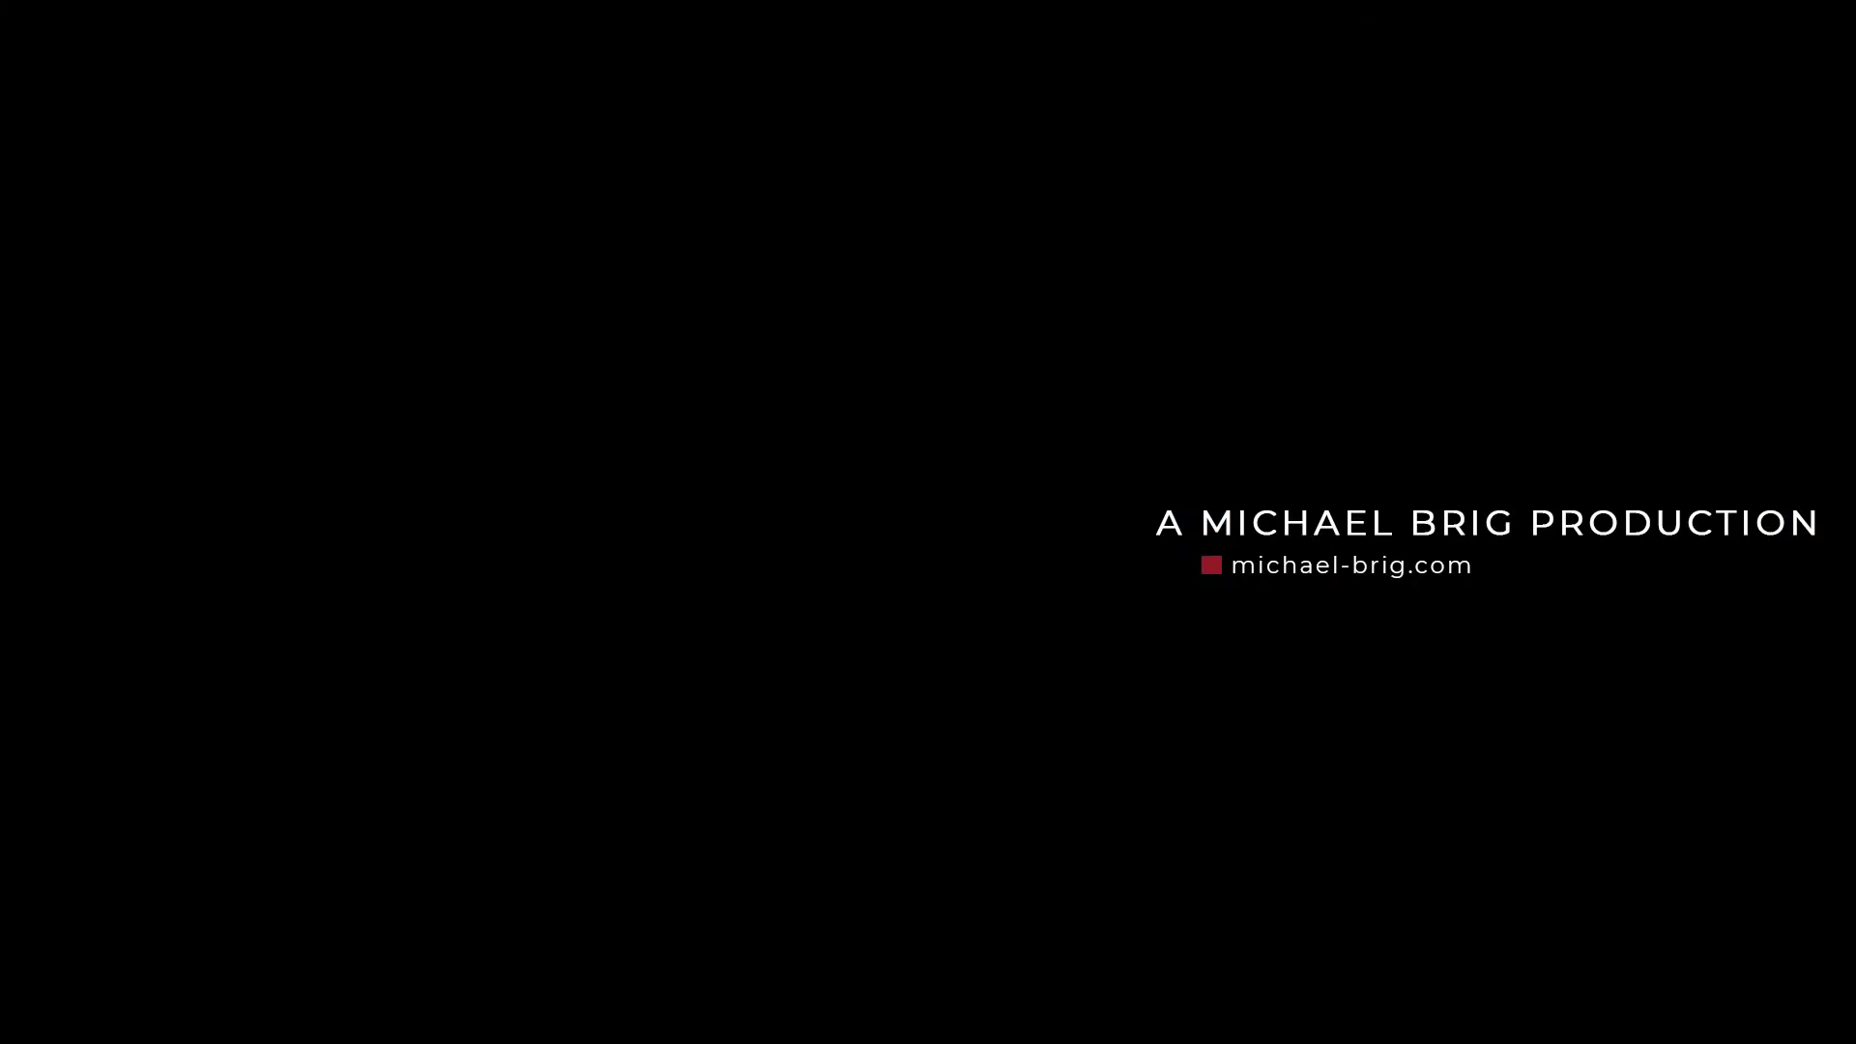